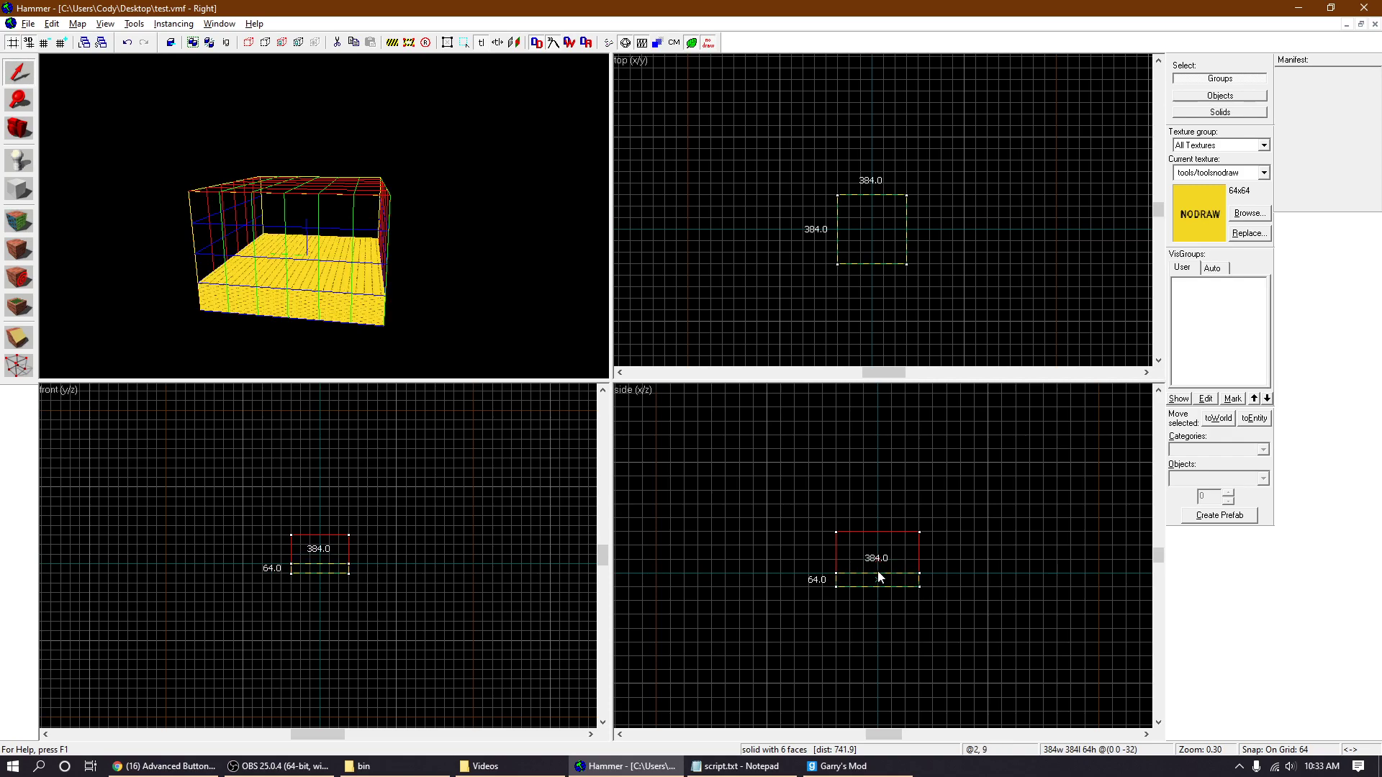
- Build two opposite 128-unit-high walls along the floor's edges and copy the pair beside the floor
{"action": "left_click_drag", "start_coordinate": [873, 240], "coordinate": [872, 199]}
{"action": "left_click_drag", "start_coordinate": [876, 579], "coordinate": [879, 545]}
{"action": "left_click_drag", "start_coordinate": [855, 190], "coordinate": [770, 261]}
- Rotate the copied wall pair 90 degrees about the vertical axis and move it onto the room's two open sides
{"action": "left_click", "coordinate": [256, 216], "text": "ctrl"}
{"action": "key", "text": "ctrl+m"}
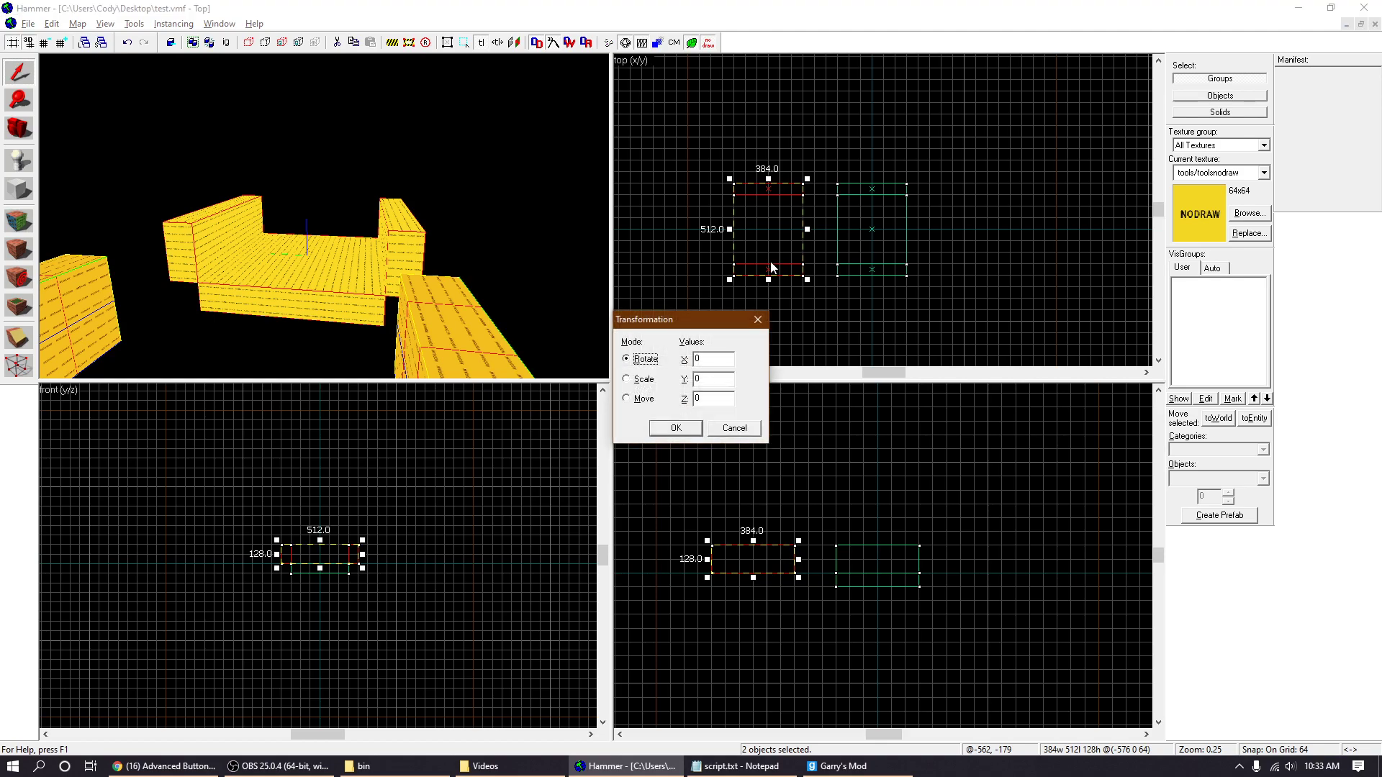
{"action": "type", "text": "90"}
{"action": "key", "text": "Return"}
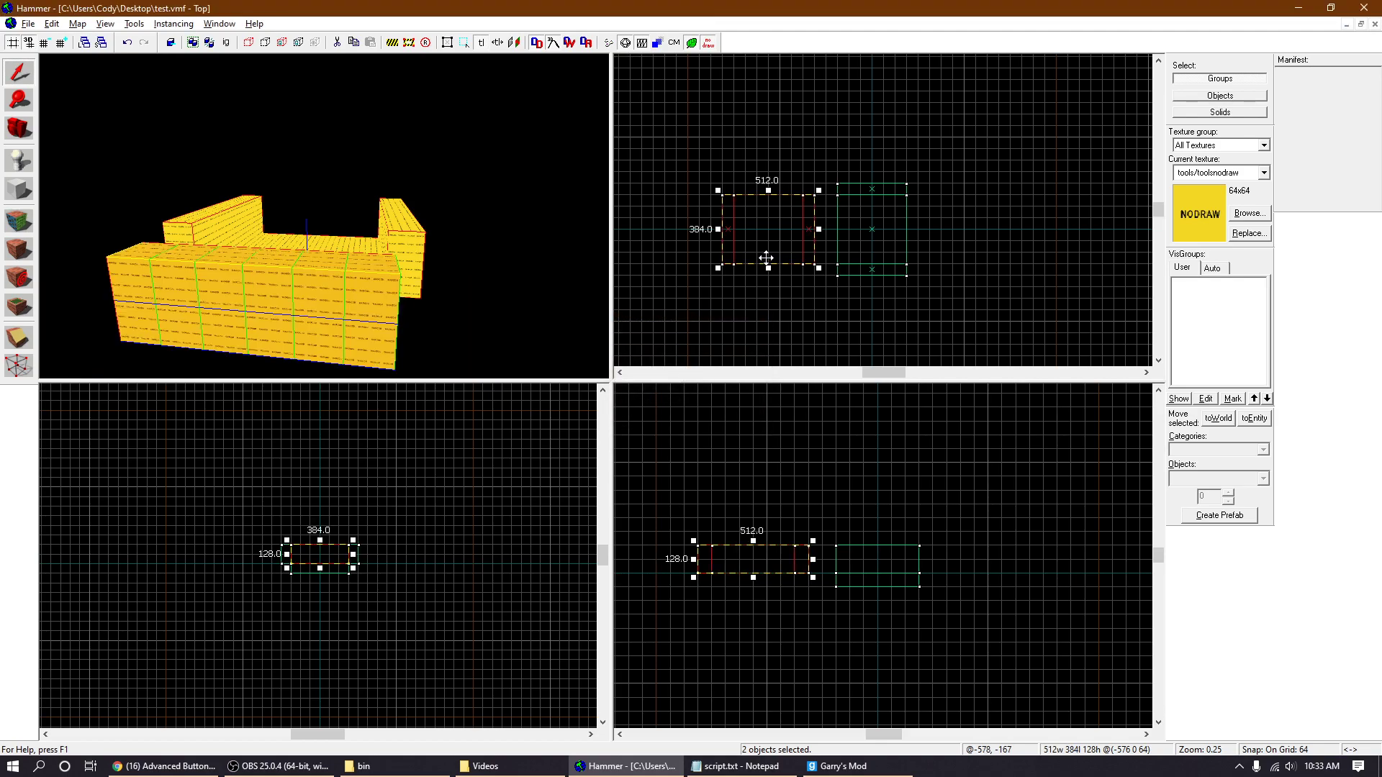
{"action": "key", "text": "Delete"}
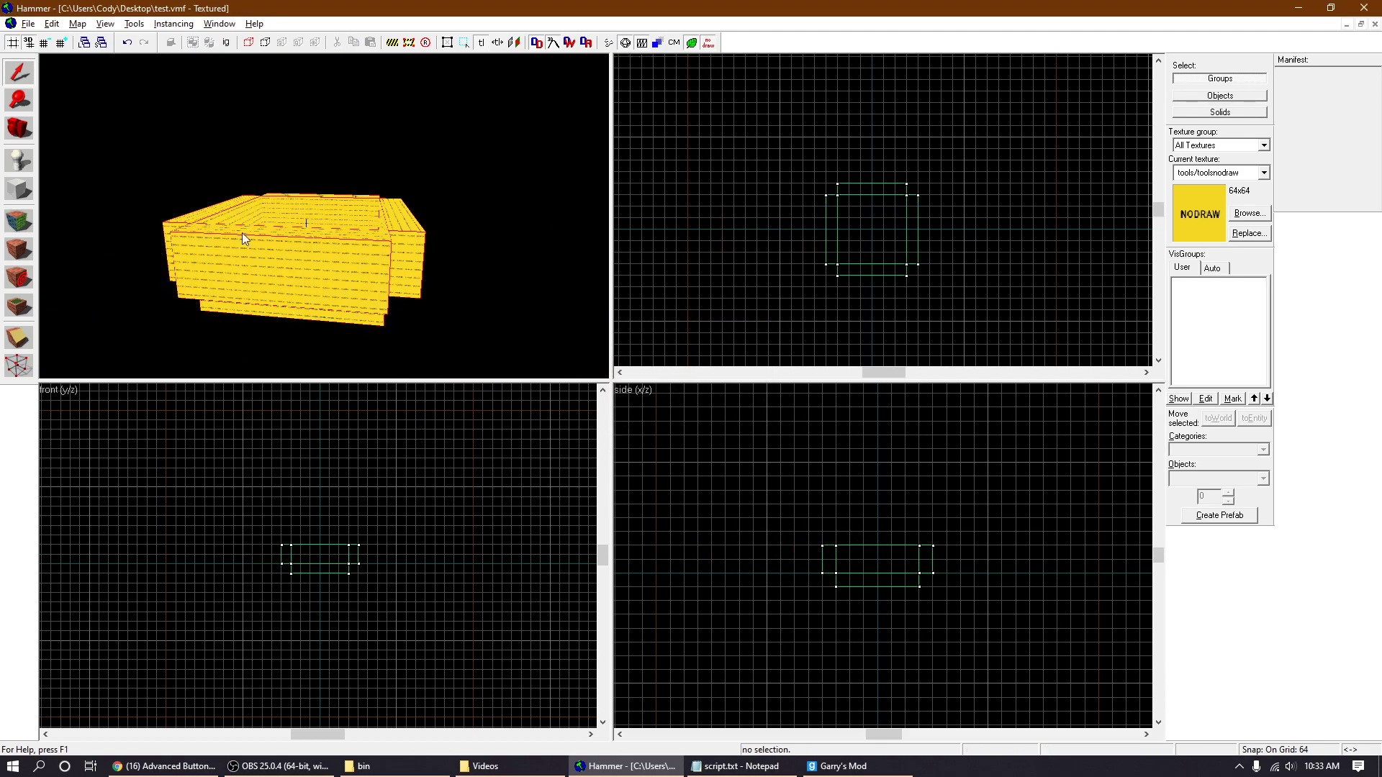
- Duplicate the 384 by 384 floor slab onto the top of the walls as the room's ceiling
{"action": "left_click", "coordinate": [302, 317]}
{"action": "left_click_drag", "start_coordinate": [848, 580], "coordinate": [851, 537], "text": "shift"}
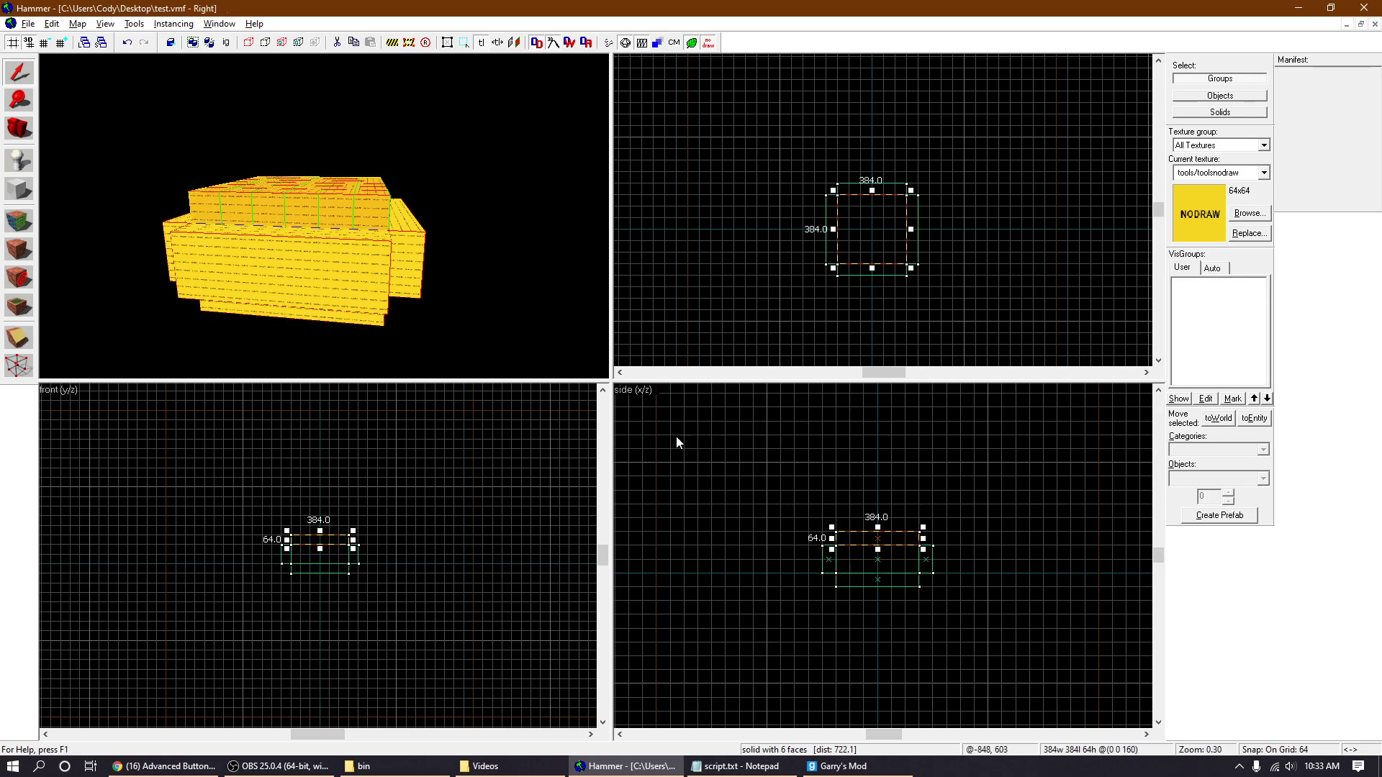
{"action": "left_click", "coordinate": [20, 131]}
{"action": "scroll", "coordinate": [324, 216], "scroll_direction": "up", "scroll_amount": 10}
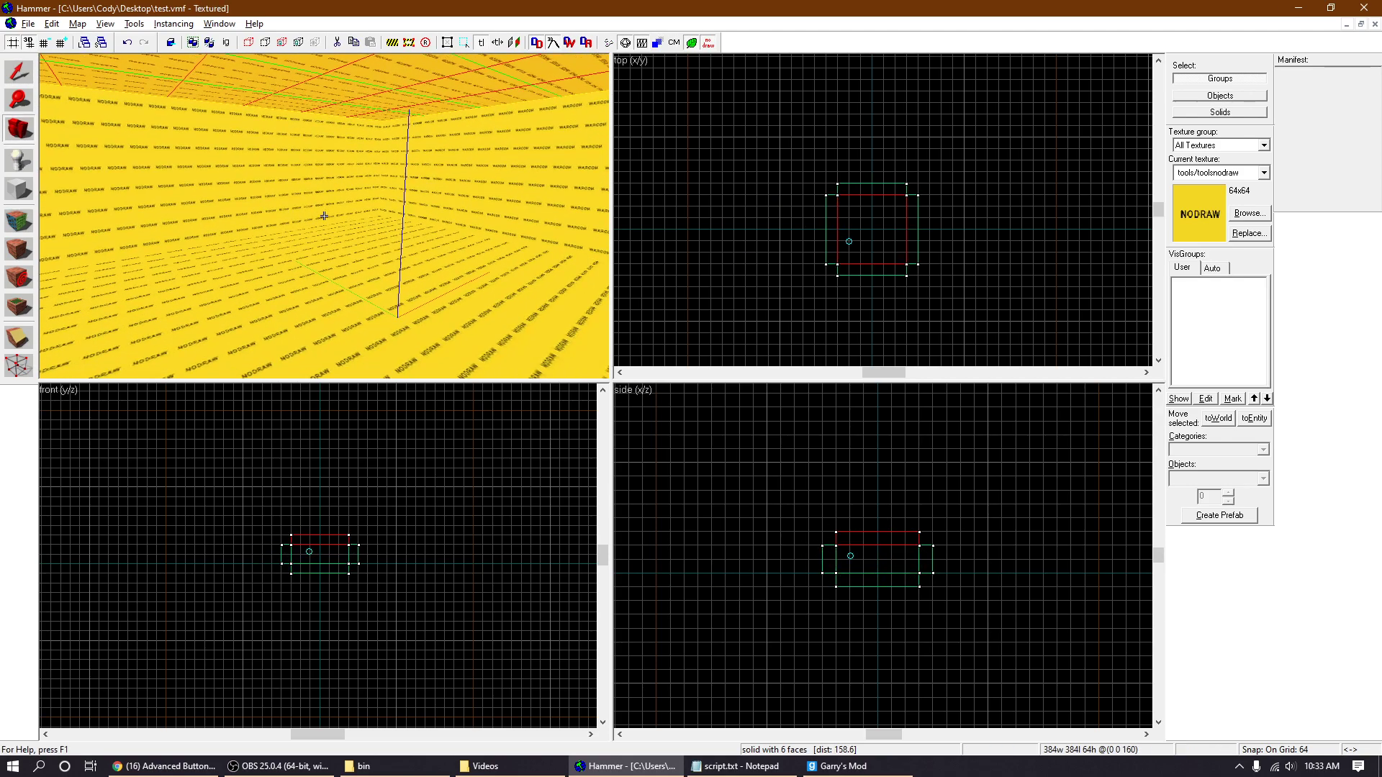
- Apply the tools/toolsskybox texture to the inner face of the ceiling
{"action": "left_click", "coordinate": [20, 249]}
{"action": "left_click", "coordinate": [652, 434]}
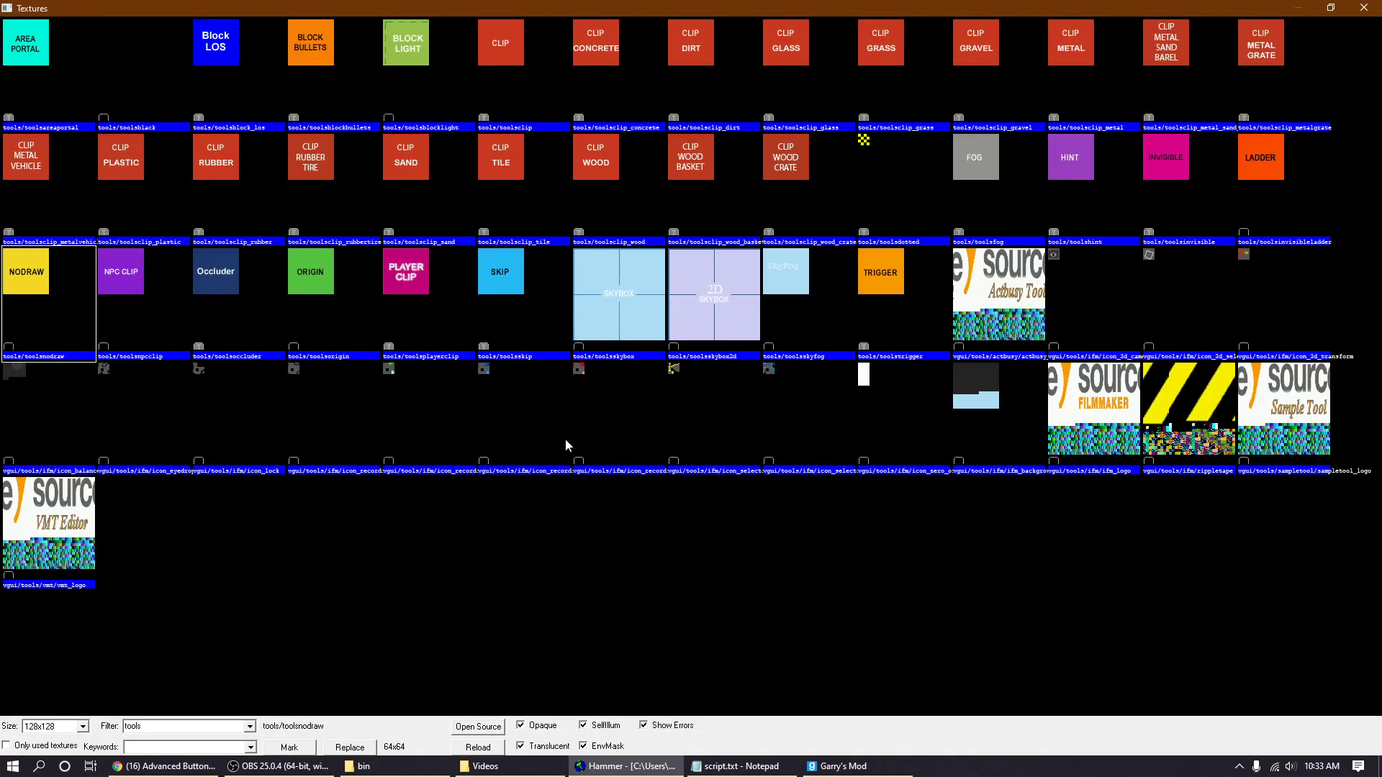
{"action": "double_click", "coordinate": [605, 308]}
{"action": "right_click", "coordinate": [353, 69]}
- Filter the textures by "dev" and apply dev/dev_measuregeneric01b to the room's floor
{"action": "left_click", "coordinate": [652, 432]}
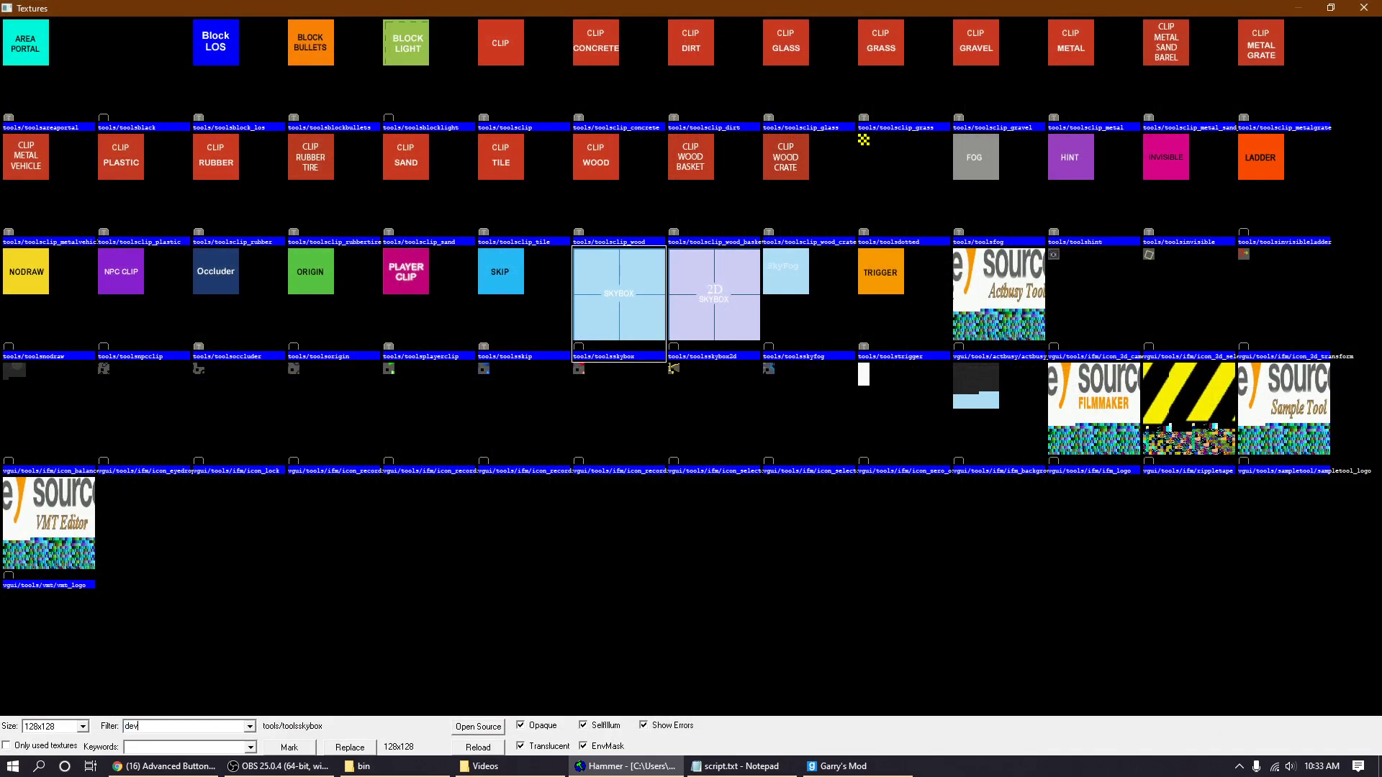
{"action": "type", "text": "dev"}
{"action": "double_click", "coordinate": [909, 382]}
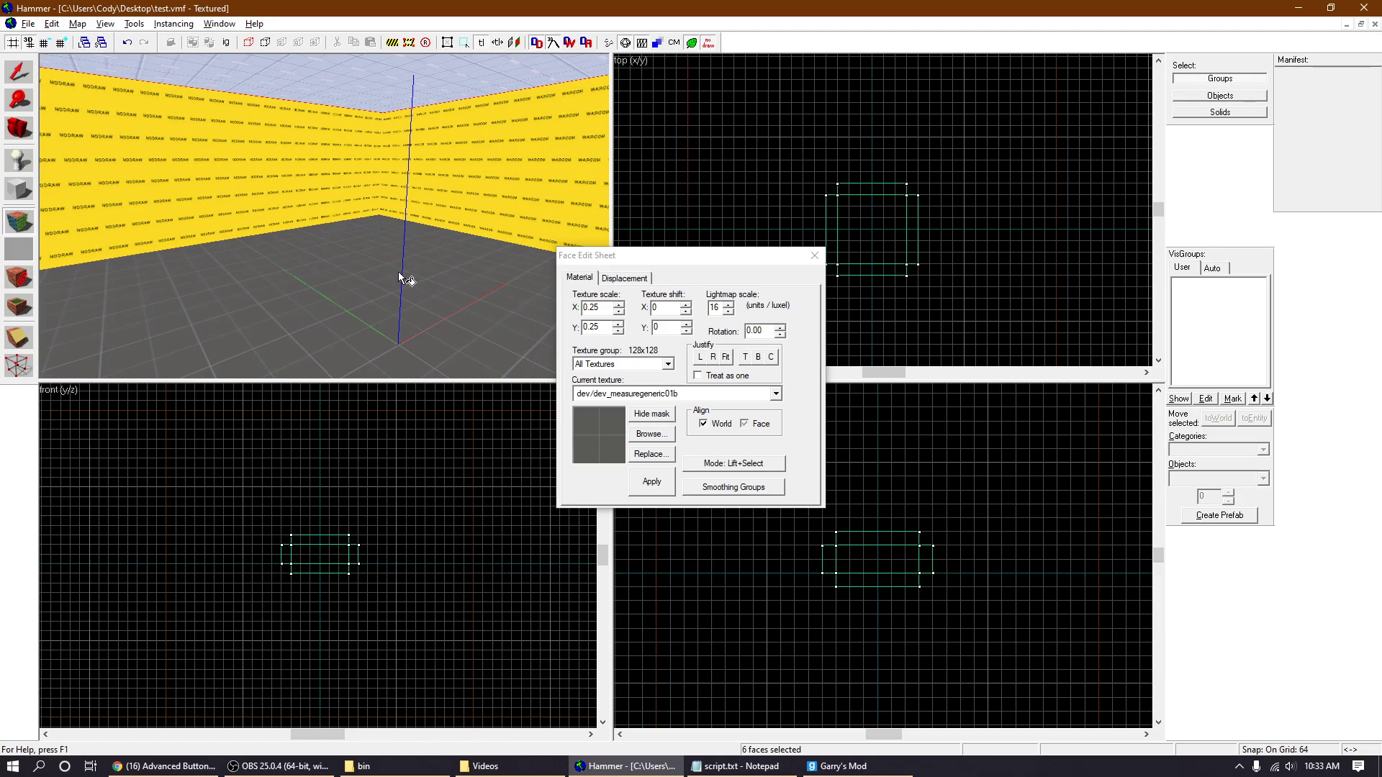
- Apply the orange dev/dev_measuregeneric01 texture to the inner faces of all the walls
{"action": "left_click", "coordinate": [644, 433]}
{"action": "double_click", "coordinate": [960, 438]}
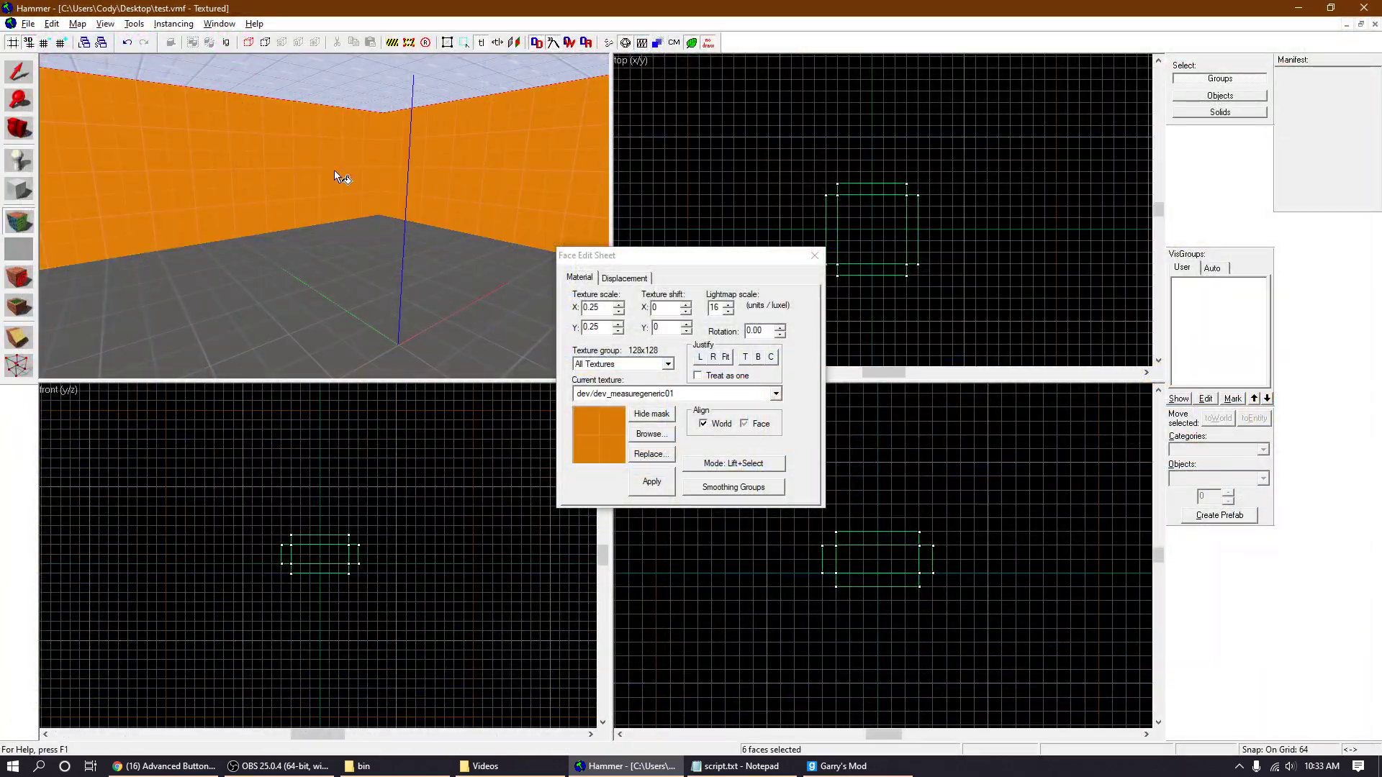
{"action": "left_click", "coordinate": [324, 214]}
{"action": "key", "text": "z"}
{"action": "right_click", "coordinate": [351, 216]}
{"action": "right_click", "coordinate": [536, 210]}
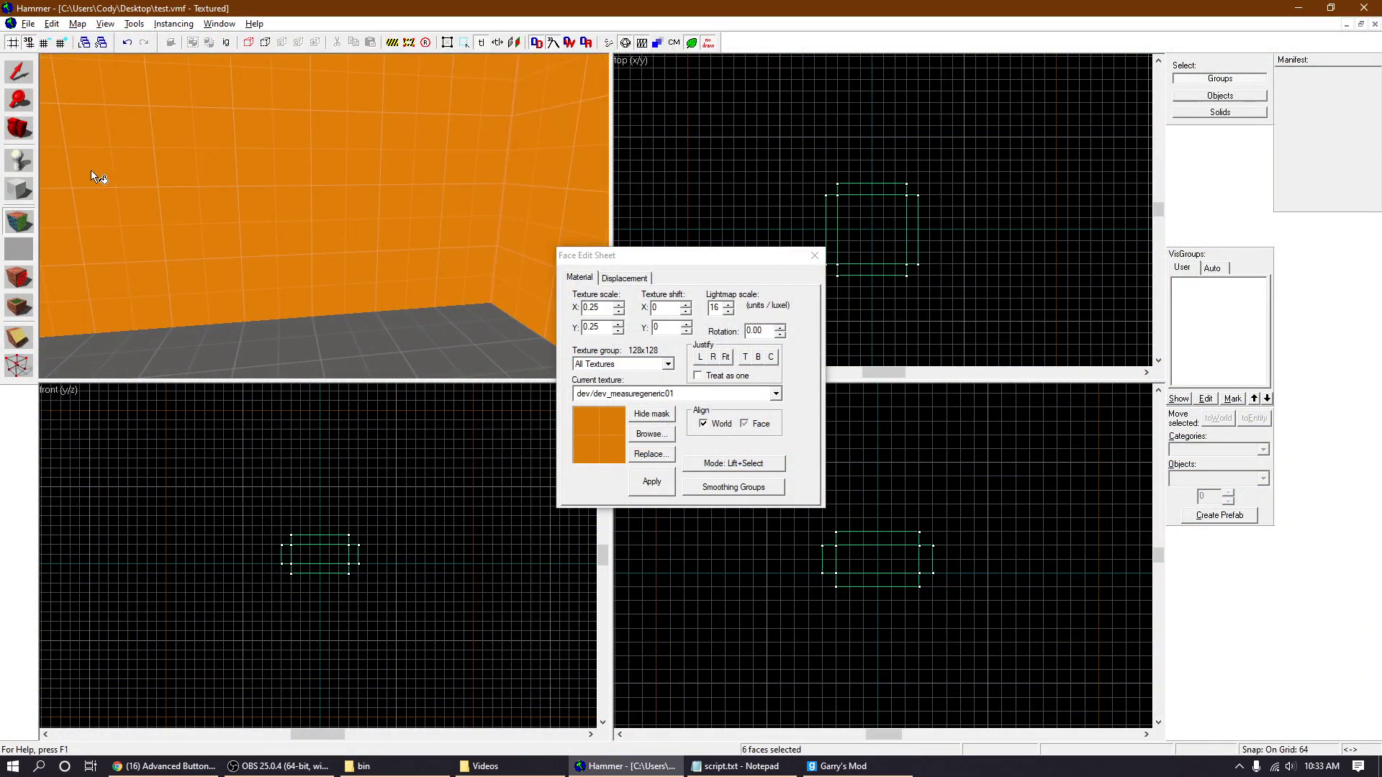
- Place an info_player_start entity on the floor inside the room
{"action": "left_click", "coordinate": [19, 131]}
{"action": "key", "text": "z"}
{"action": "key", "text": "w"}
{"action": "key", "text": "s"}
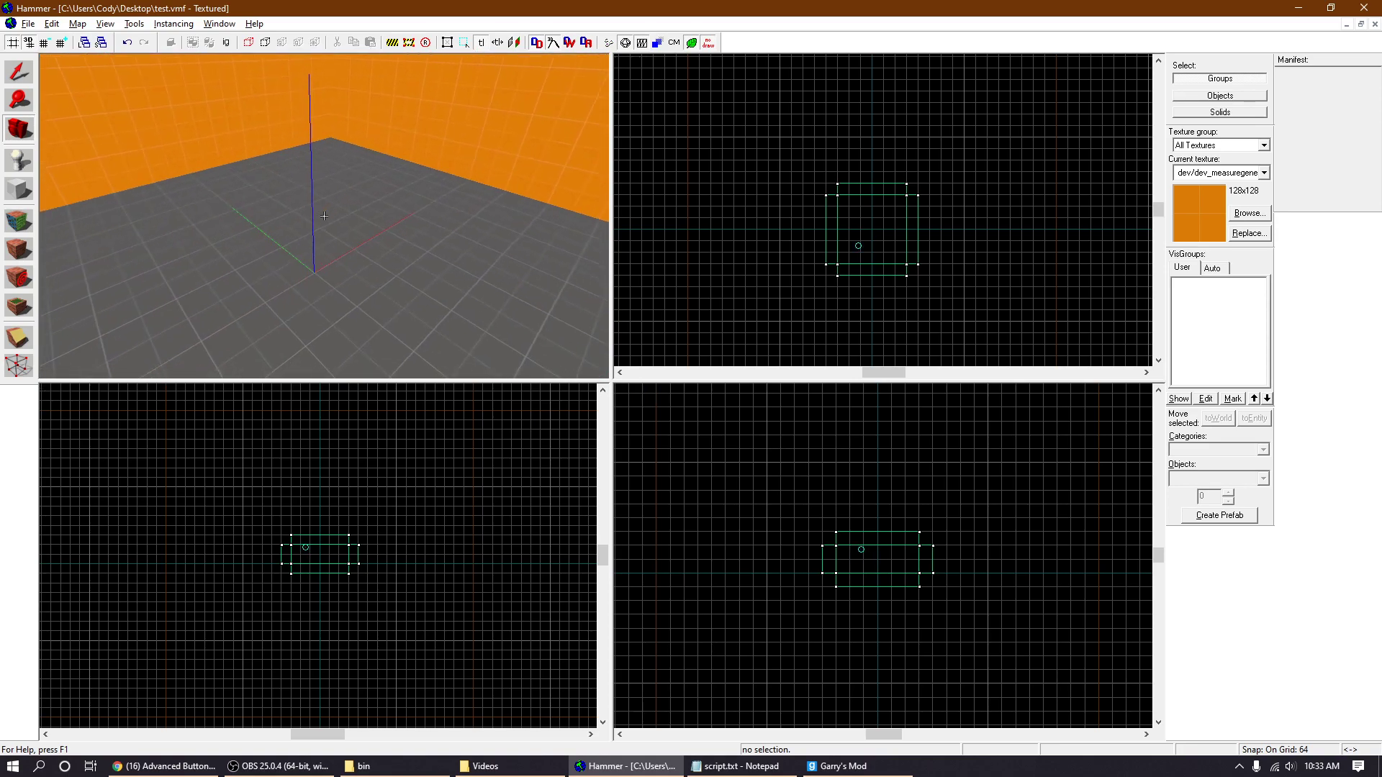
{"action": "key", "text": "z"}
{"action": "left_click", "coordinate": [19, 159]}
{"action": "left_click", "coordinate": [1212, 478]}
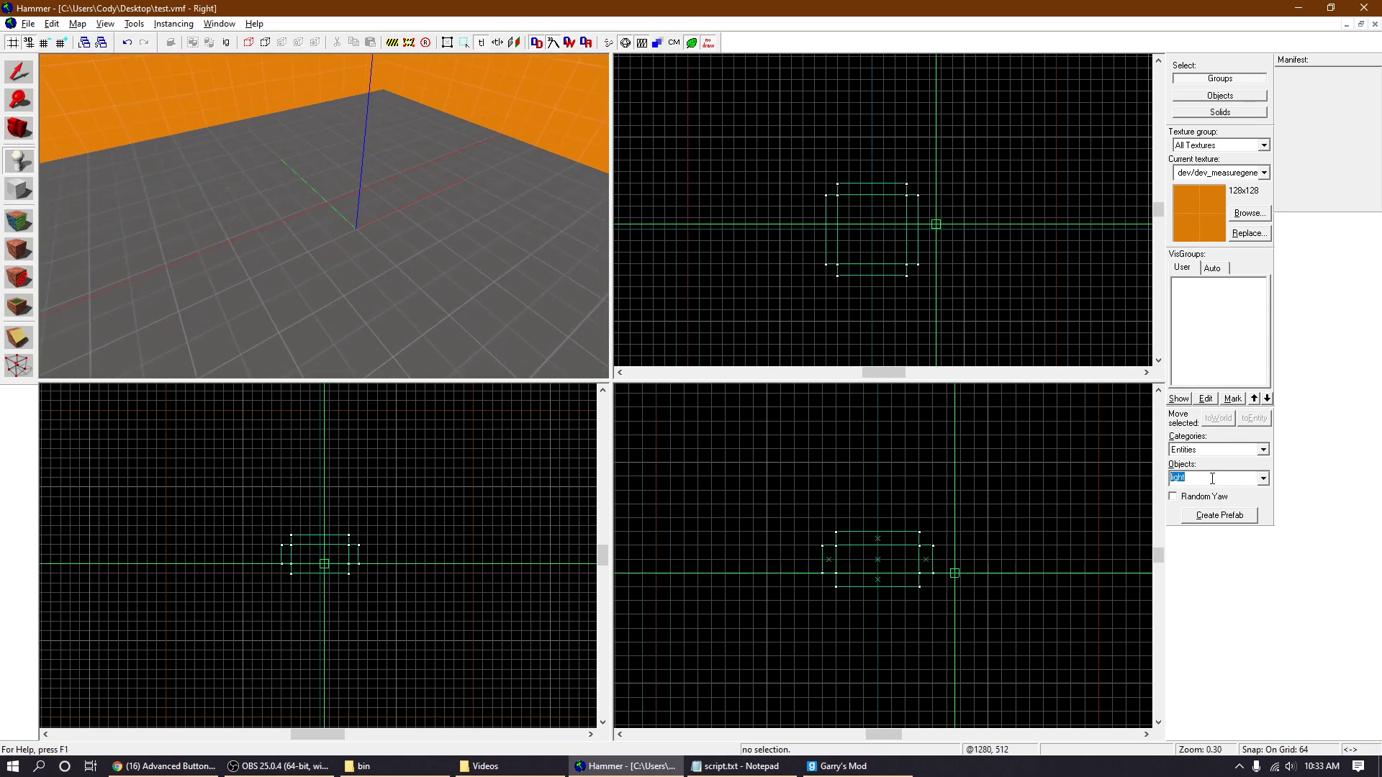
{"action": "type", "text": "info_player_start"}
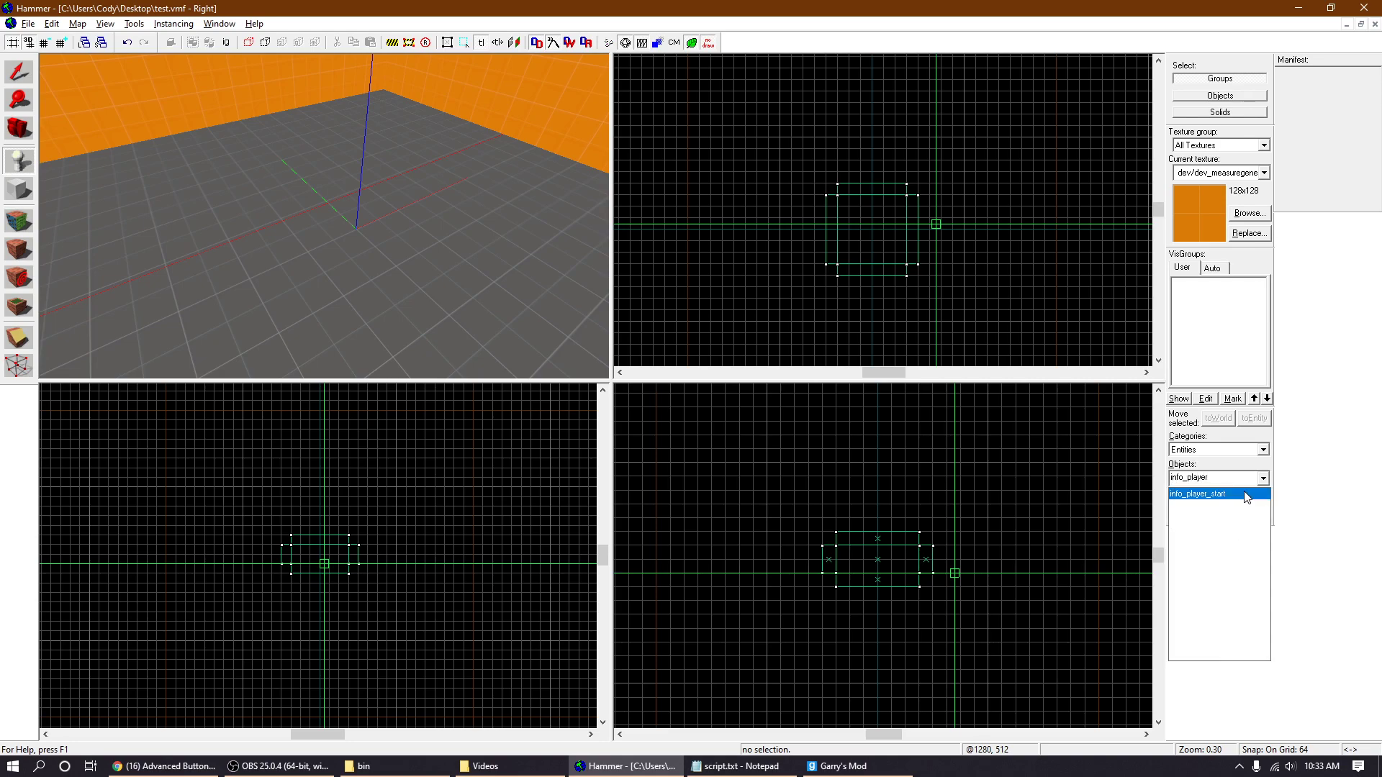
{"action": "key", "text": "Return"}
{"action": "left_click", "coordinate": [246, 259]}
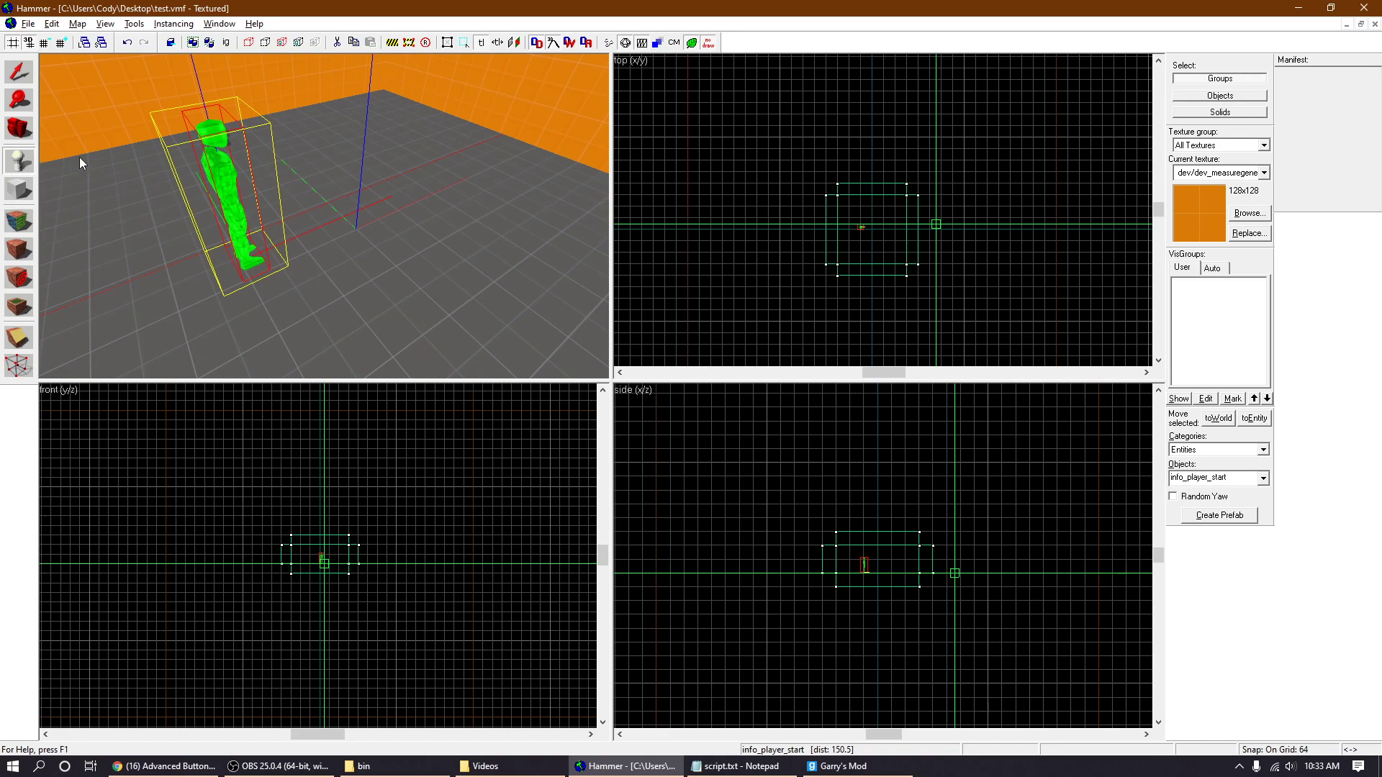
- Place a second player start beside the first and change its class to light_environment
{"action": "left_click", "coordinate": [386, 273]}
{"action": "key", "text": "shift+s"}
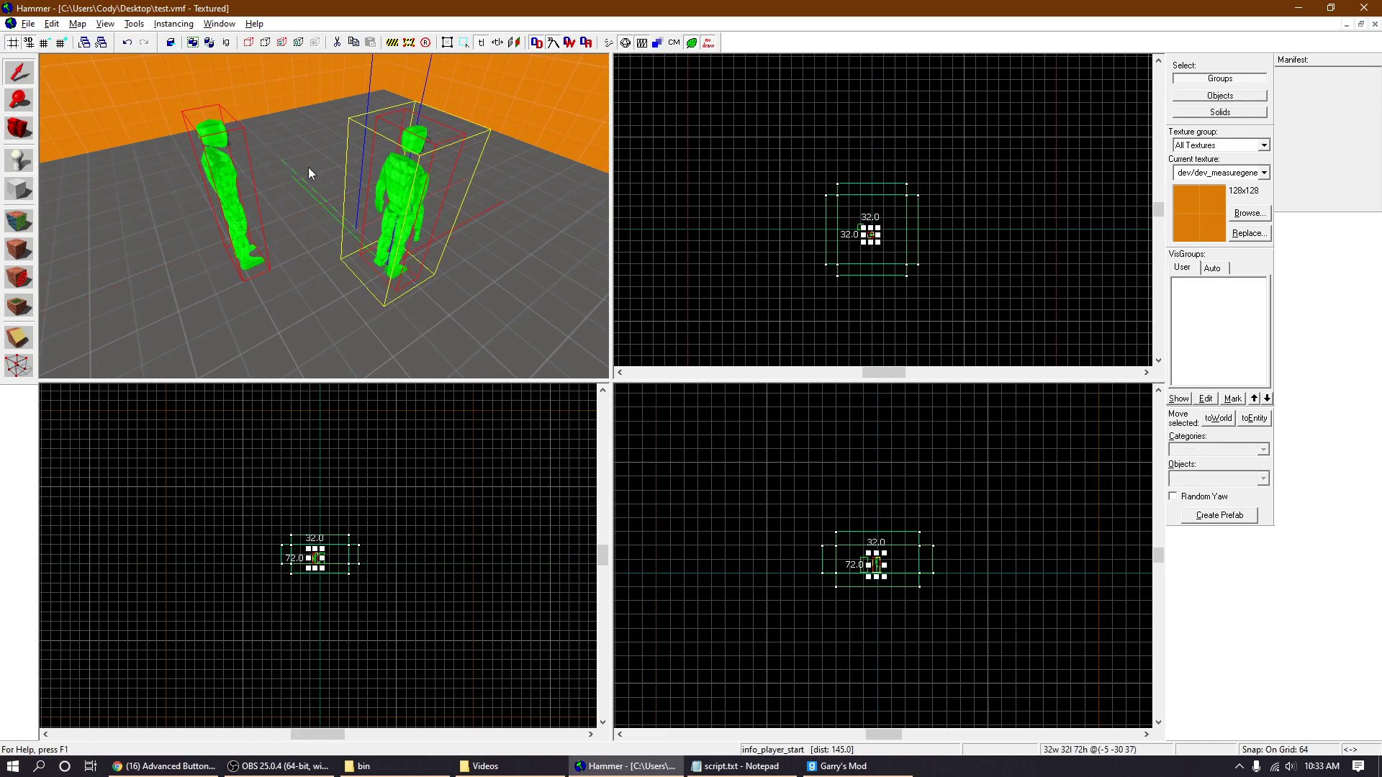
{"action": "double_click", "coordinate": [398, 218]}
{"action": "left_click_drag", "start_coordinate": [556, 281], "coordinate": [493, 289]}
{"action": "type", "text": "light_env"}
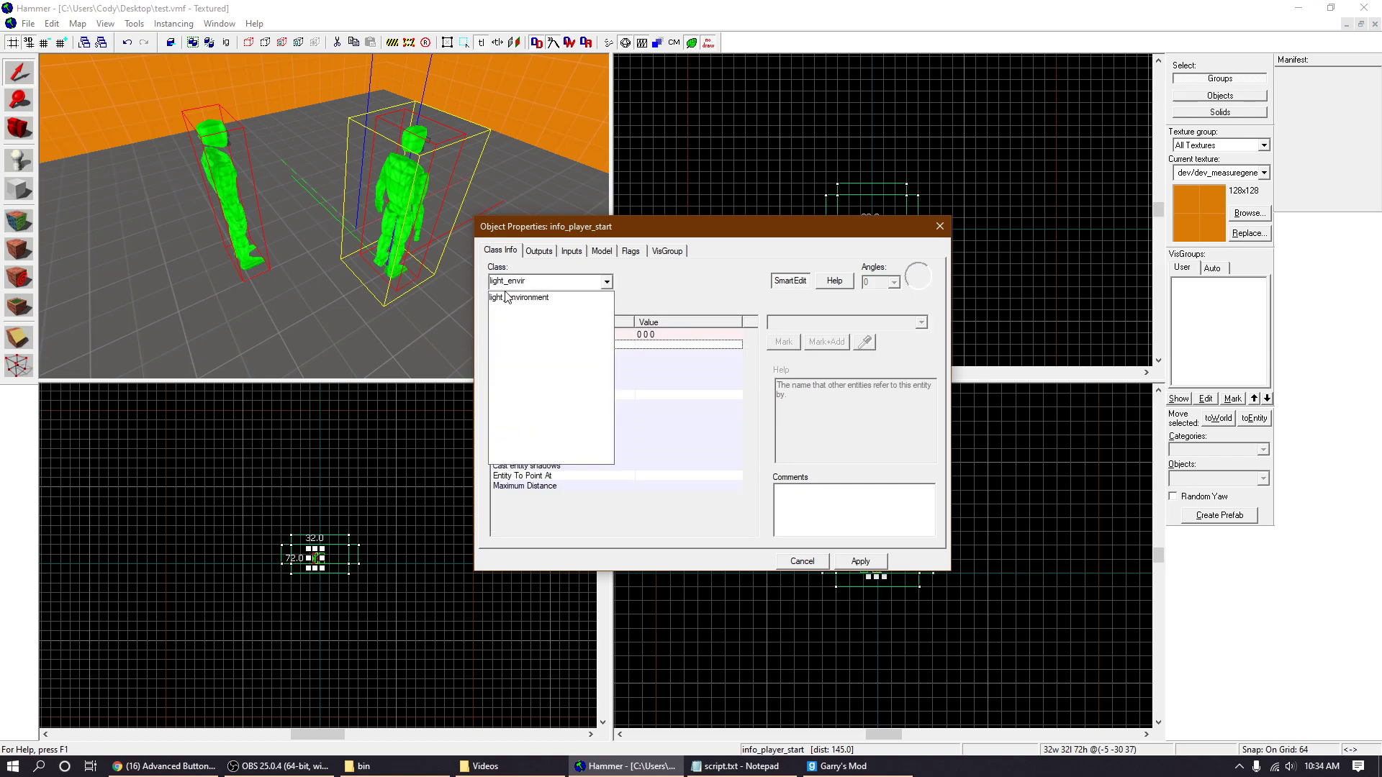
{"action": "type", "text": "ir"}
{"action": "left_click", "coordinate": [506, 297]}
{"action": "left_click", "coordinate": [860, 561]}
{"action": "key", "text": "Escape"}
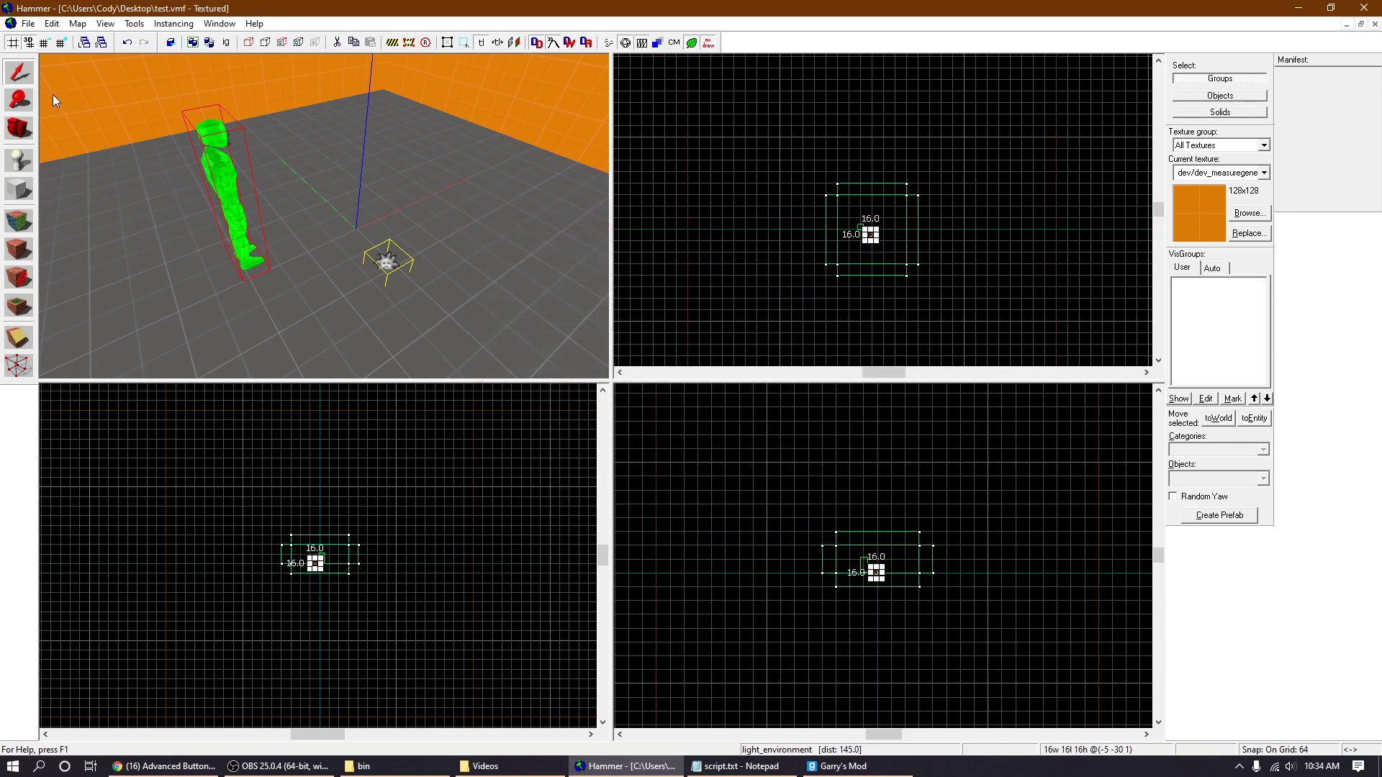
- Turn off grid snapping and raise the light_environment entity slightly above the floor, to about 0 -30 11
{"action": "scroll", "coordinate": [956, 521], "scroll_direction": "up", "scroll_amount": 4}
{"action": "scroll", "coordinate": [917, 605], "scroll_direction": "up", "scroll_amount": 4}
{"action": "left_click_drag", "start_coordinate": [869, 636], "coordinate": [879, 599]}
{"action": "key", "text": "shift+w"}
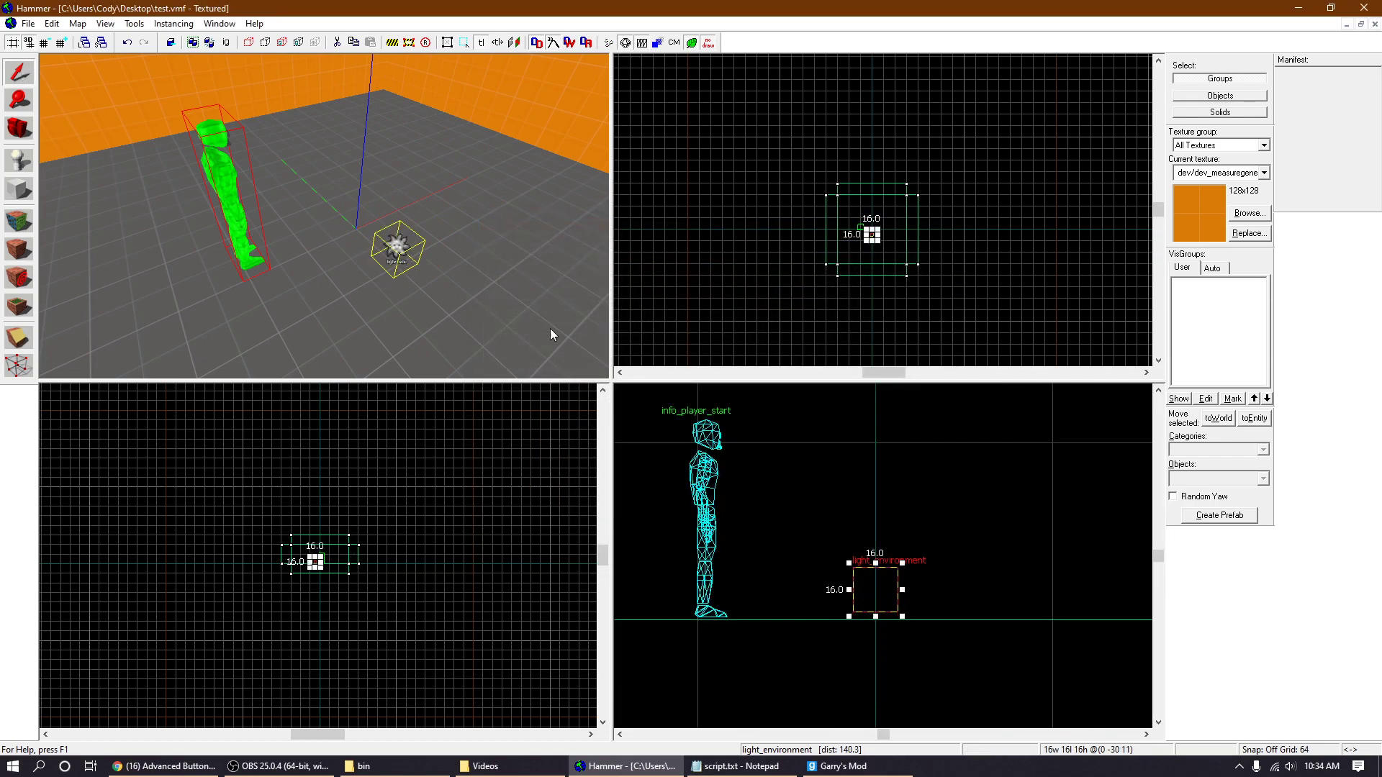
{"action": "left_click", "coordinate": [19, 127]}
{"action": "left_click_drag", "start_coordinate": [216, 216], "coordinate": [323, 216]}
{"action": "key", "text": "w"}
{"action": "left_click", "coordinate": [20, 161]}
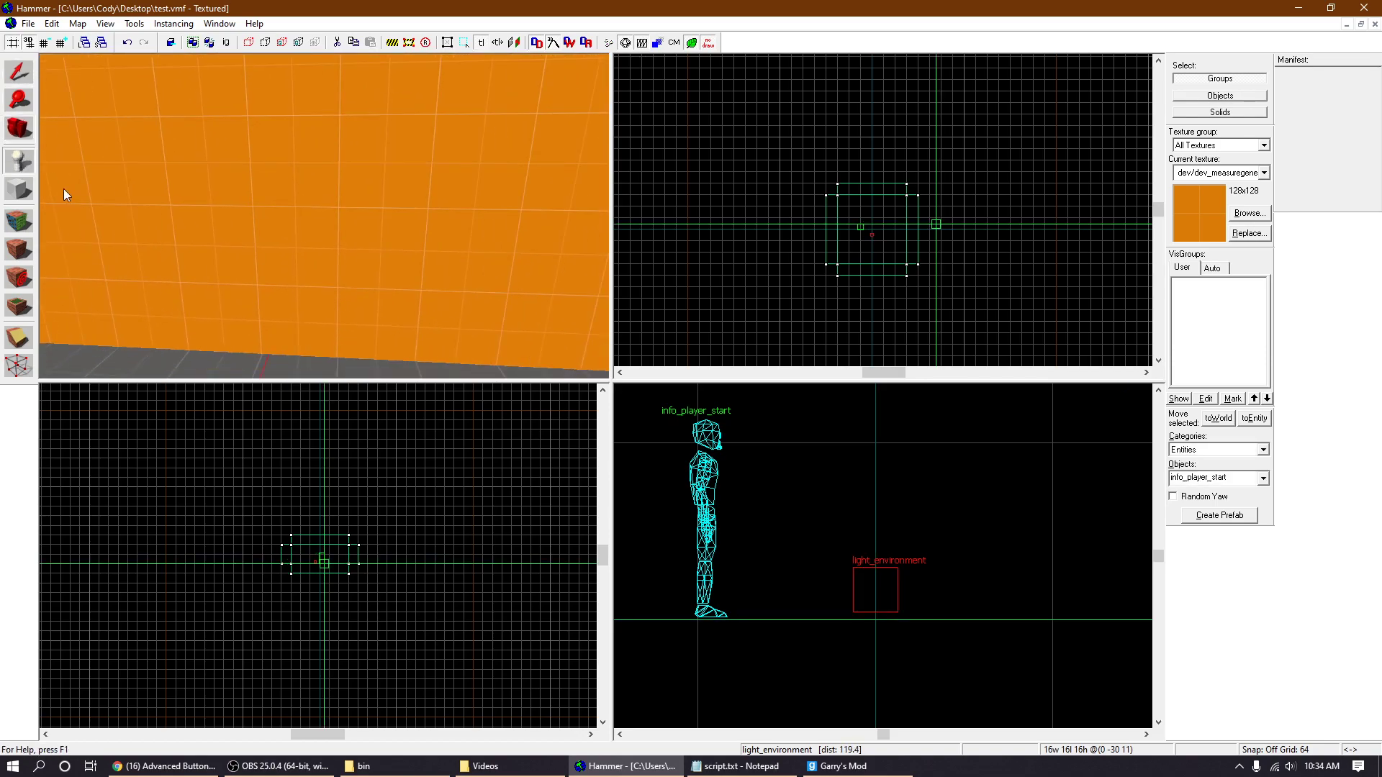
{"action": "left_click", "coordinate": [182, 165]}
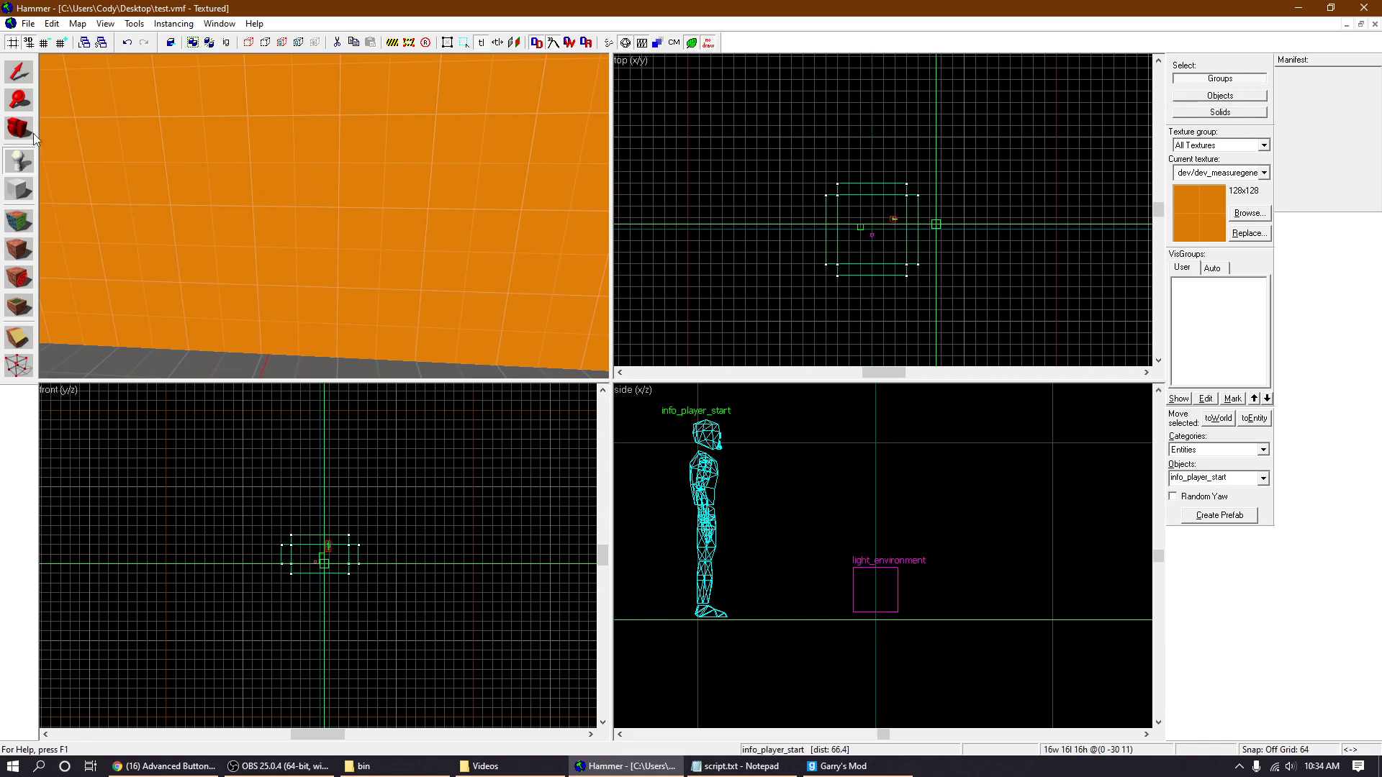
{"action": "scroll", "coordinate": [300, 201], "scroll_direction": "down", "scroll_amount": 3}
{"action": "left_click", "coordinate": [27, 74]}
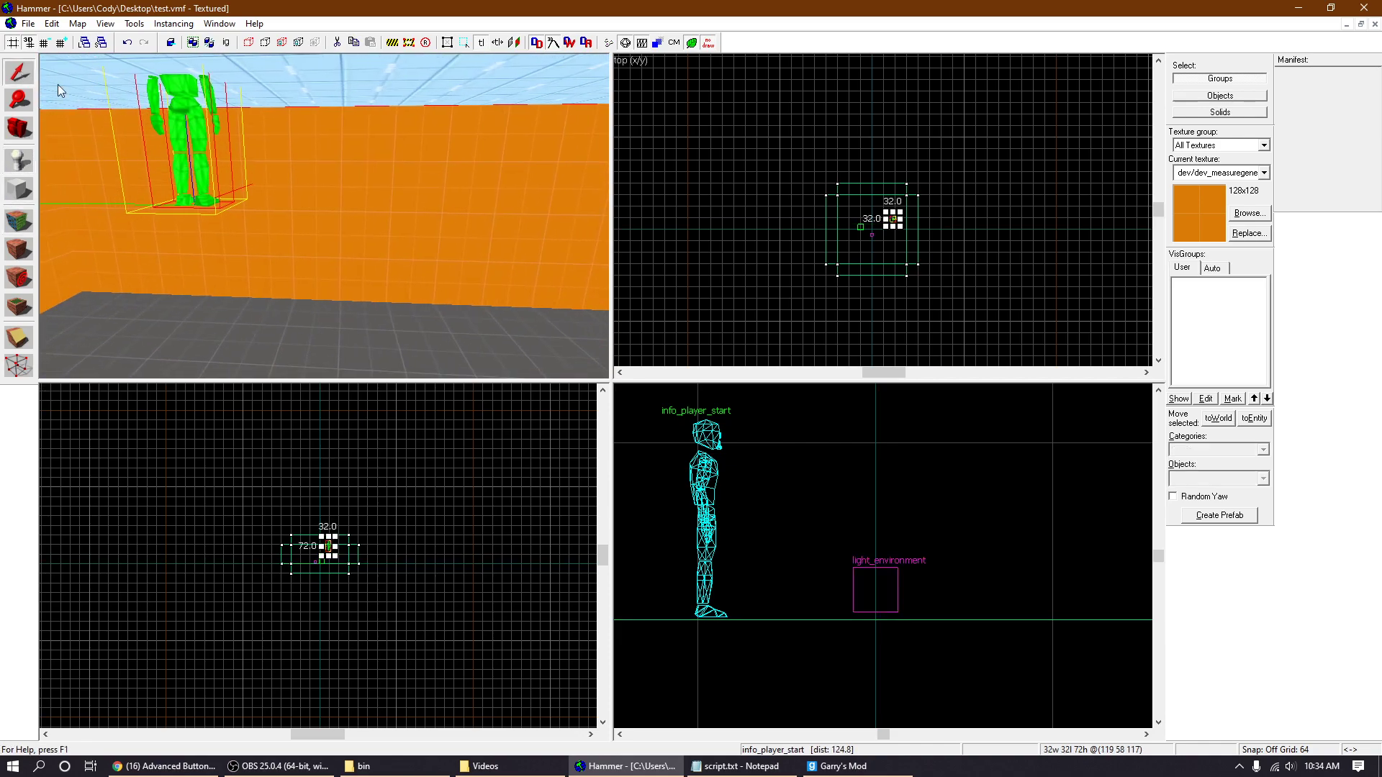
{"action": "double_click", "coordinate": [202, 112]}
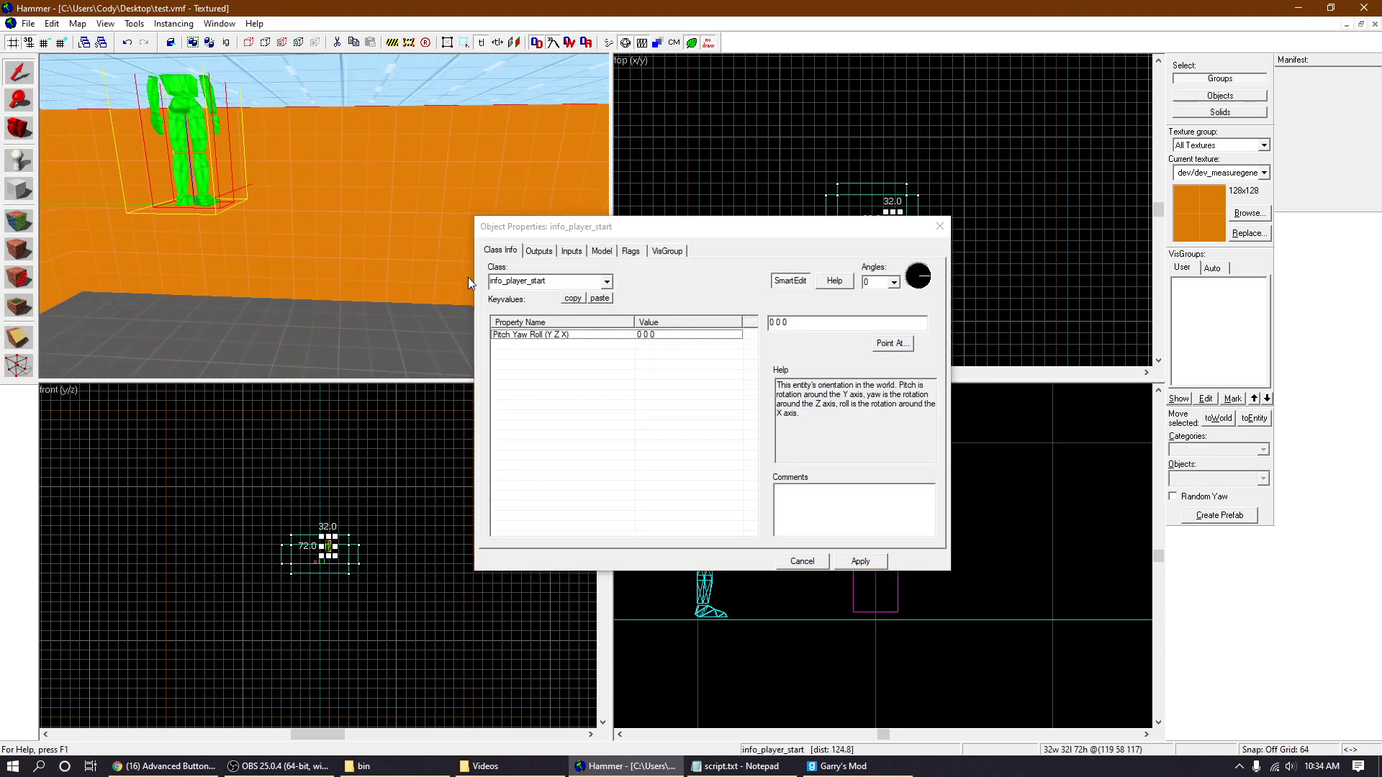
{"action": "key", "text": "Delete"}
{"action": "left_click", "coordinate": [810, 565]}
- Place a light entity on the orange wall facing the player start
{"action": "scroll", "coordinate": [321, 195], "scroll_direction": "down", "scroll_amount": 3}
{"action": "scroll", "coordinate": [338, 268], "scroll_direction": "up", "scroll_amount": 3}
{"action": "left_click", "coordinate": [29, 128]}
{"action": "left_click_drag", "start_coordinate": [389, 216], "coordinate": [323, 216]}
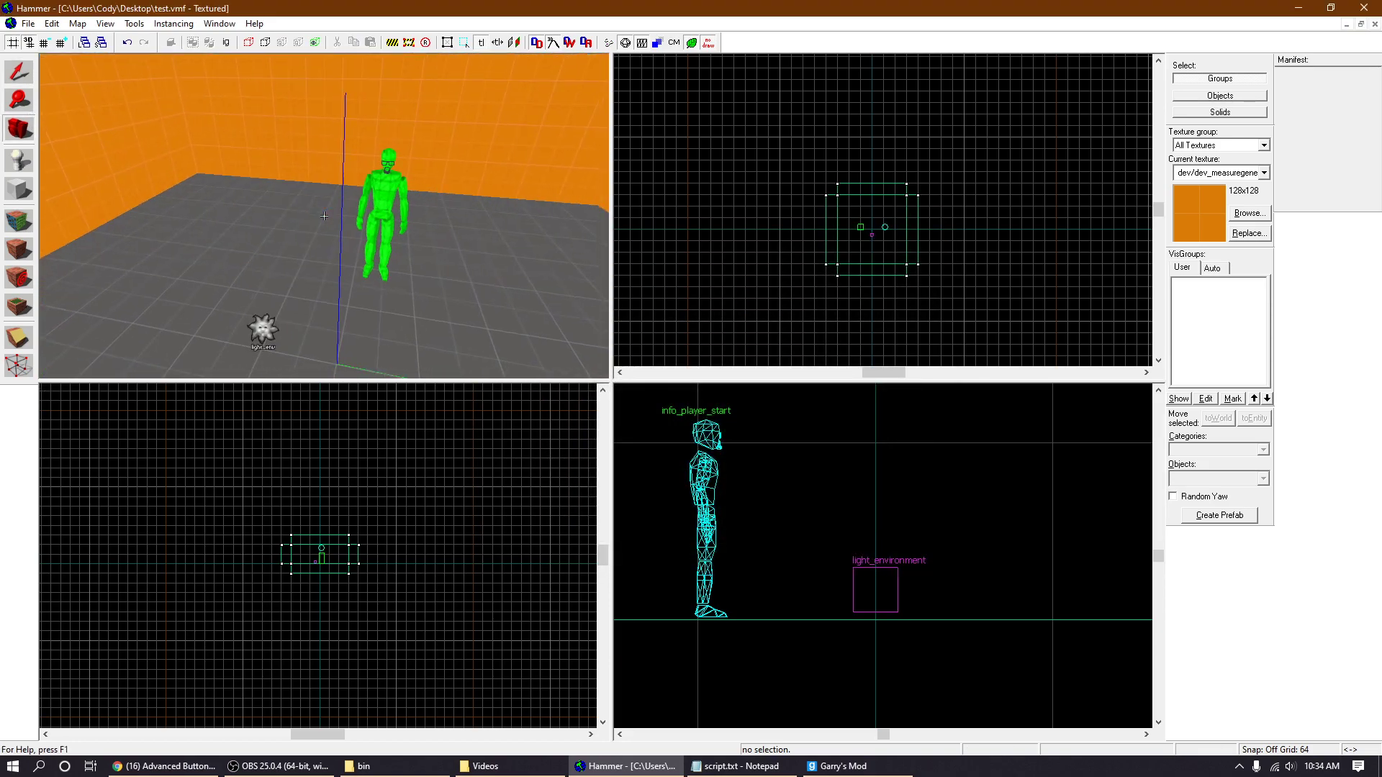
{"action": "key", "text": "z"}
{"action": "key", "text": "shift+e"}
{"action": "left_click", "coordinate": [1178, 478]}
{"action": "type", "text": "lig"}
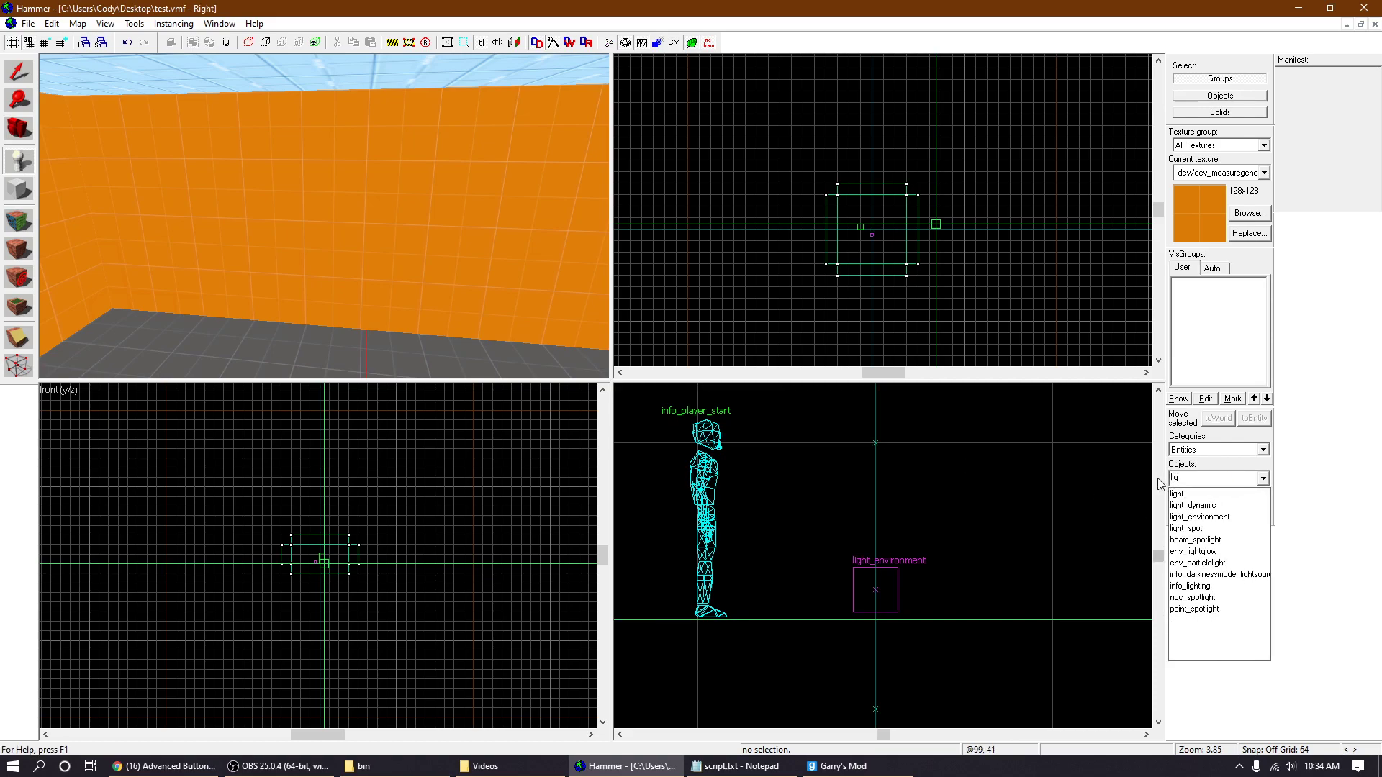
{"action": "left_click", "coordinate": [1197, 494]}
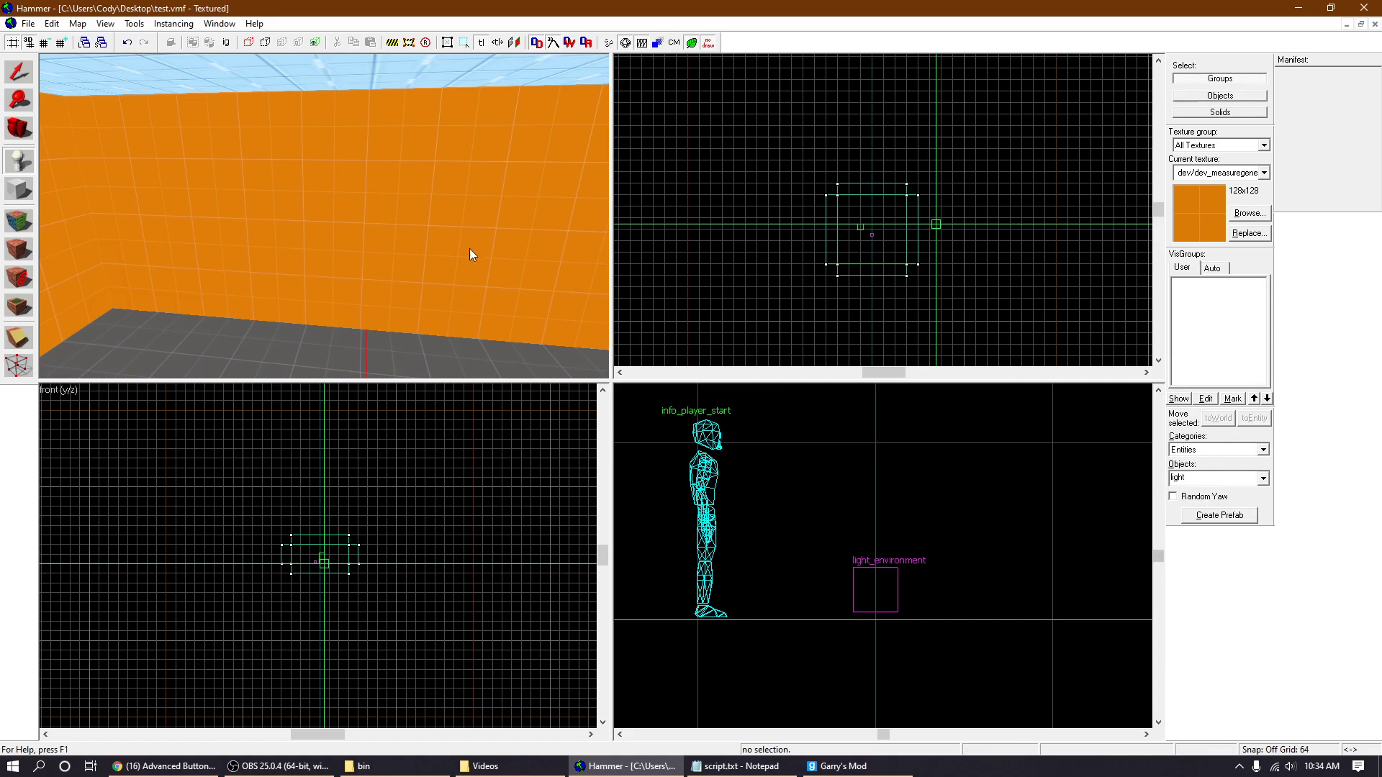
{"action": "left_click", "coordinate": [272, 194]}
- Place a prop_dynamic entity on the same wall, beside the light
{"action": "left_click", "coordinate": [1209, 474]}
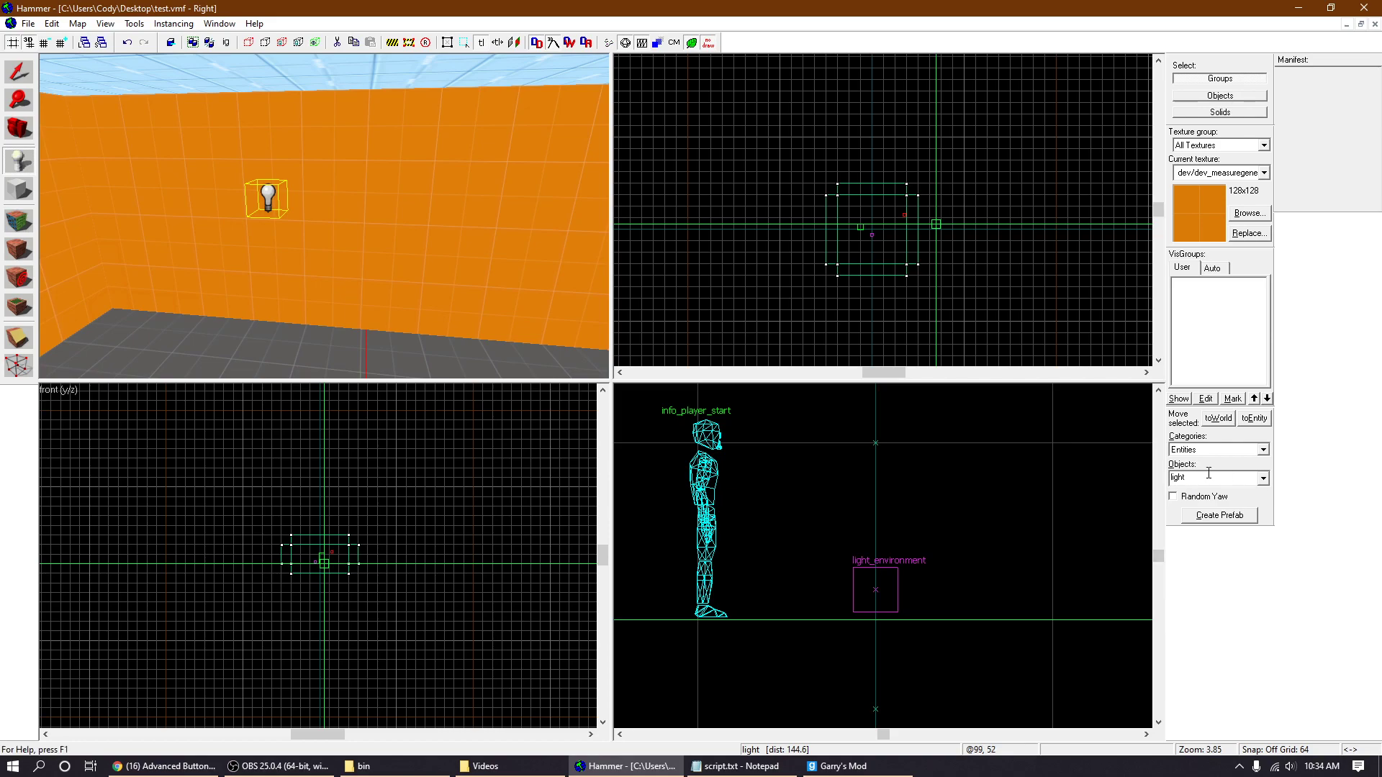
{"action": "type", "text": "pr"}
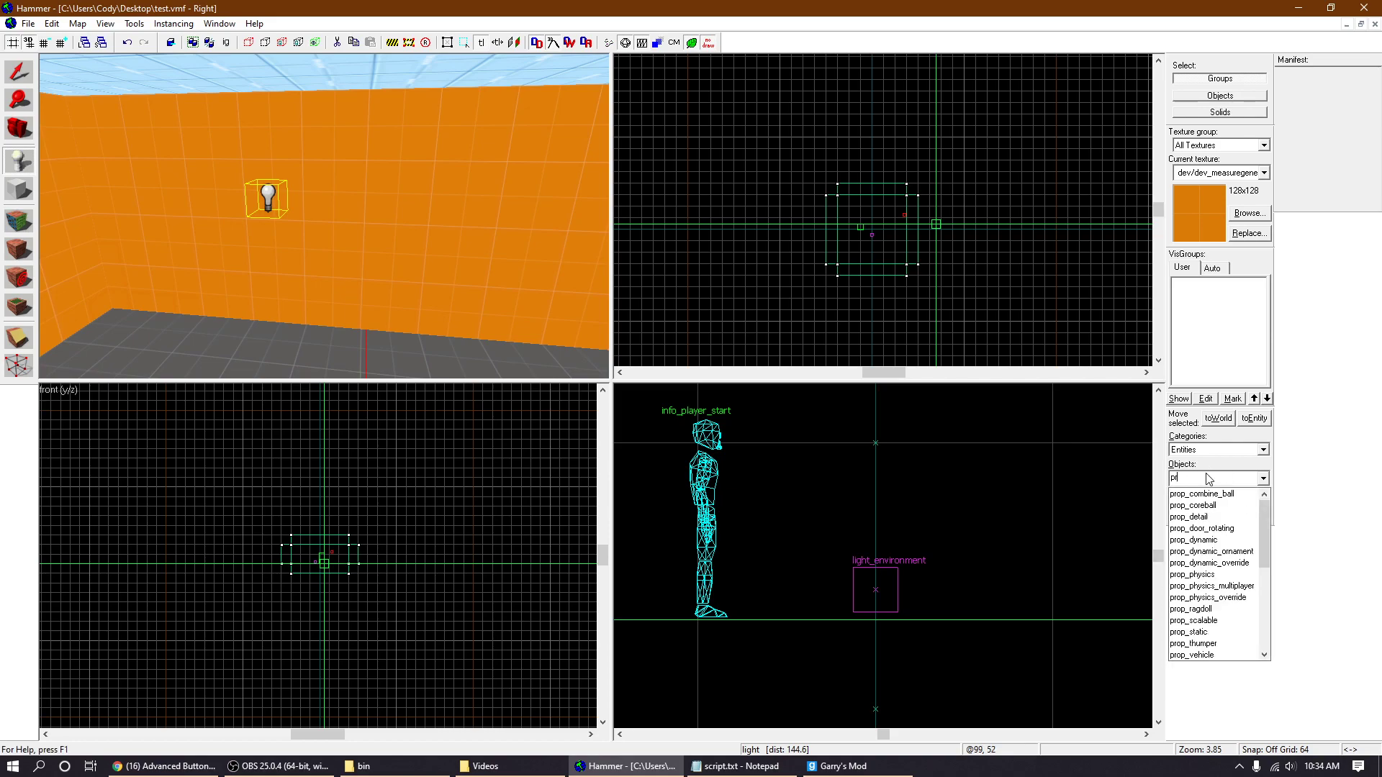
{"action": "type", "text": "op_dyna"}
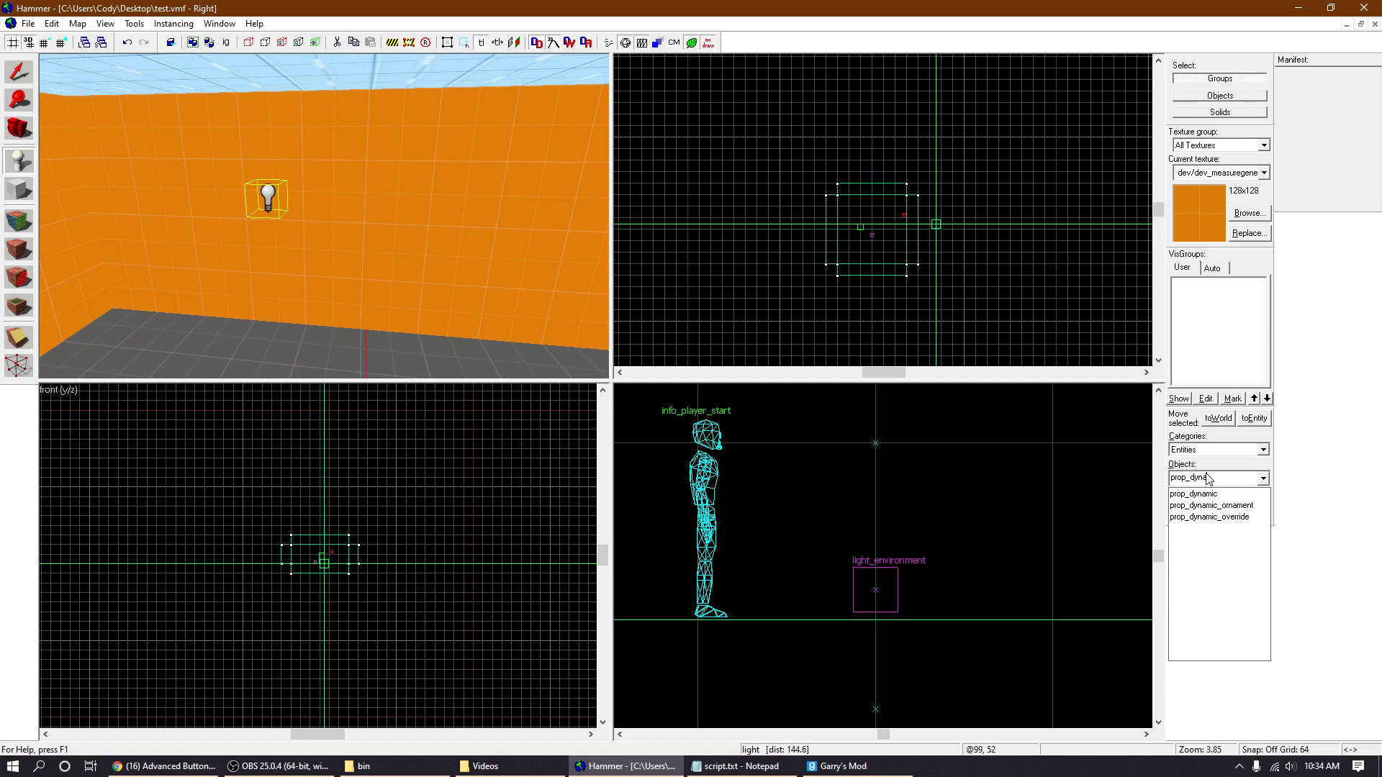
{"action": "left_click", "coordinate": [1210, 495]}
{"action": "left_click", "coordinate": [435, 224]}
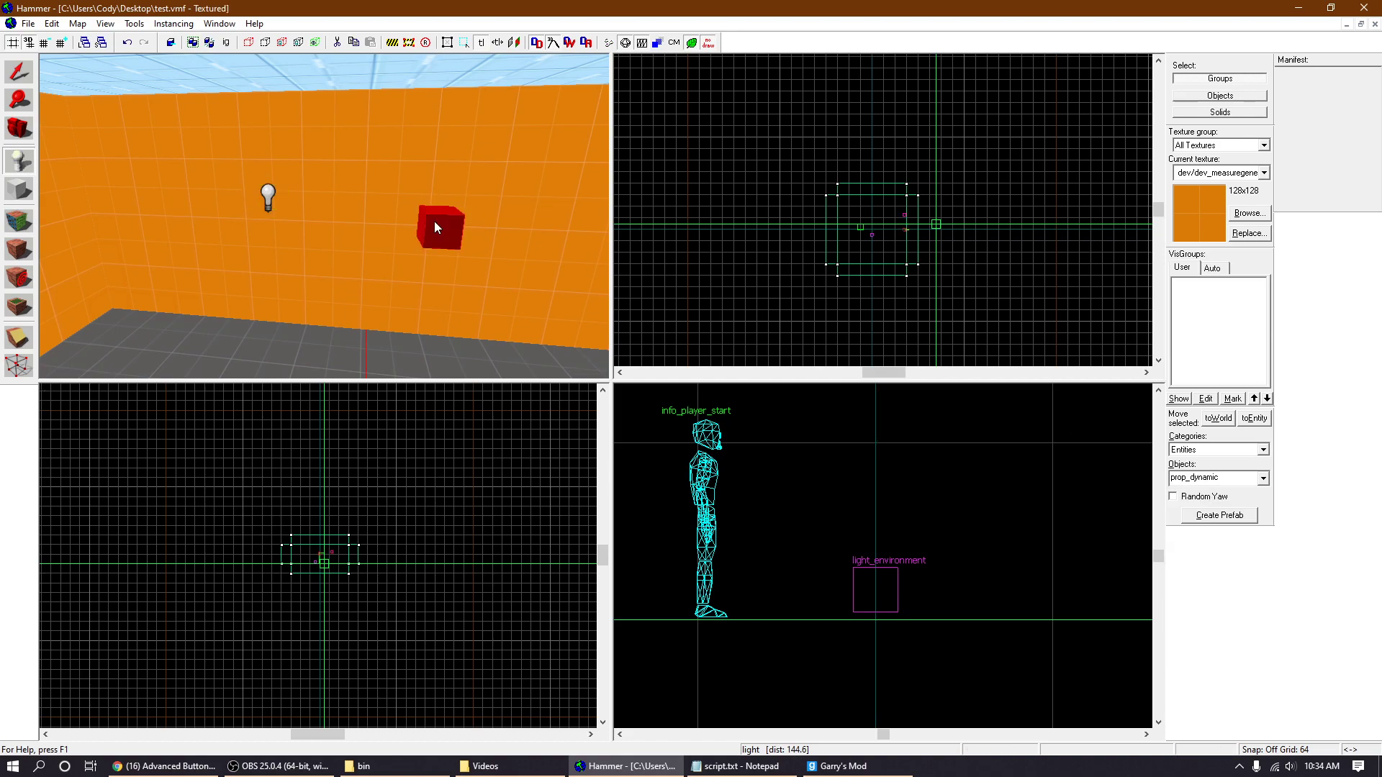
- Set the prop_dynamic's world model to models/props_combine/combinebutton.mdl and apply it
{"action": "left_click", "coordinate": [19, 74]}
{"action": "left_click", "coordinate": [19, 129]}
{"action": "mouse_move", "coordinate": [216, 191]}
{"action": "left_mouse_down"}
{"action": "mouse_move", "coordinate": [324, 216]}
{"action": "mouse_move", "coordinate": [287, 239]}
{"action": "left_mouse_up"}
{"action": "key", "text": "w"}
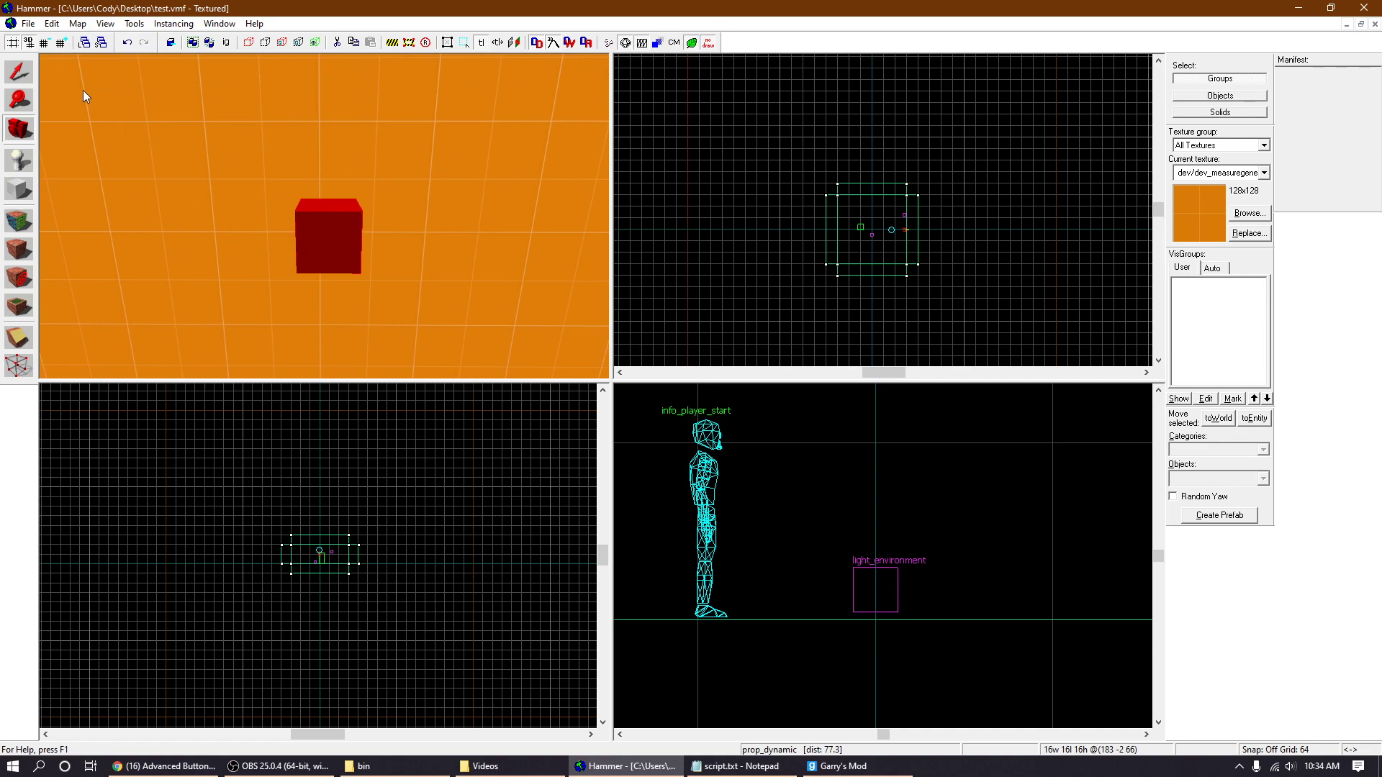
{"action": "left_click", "coordinate": [19, 73]}
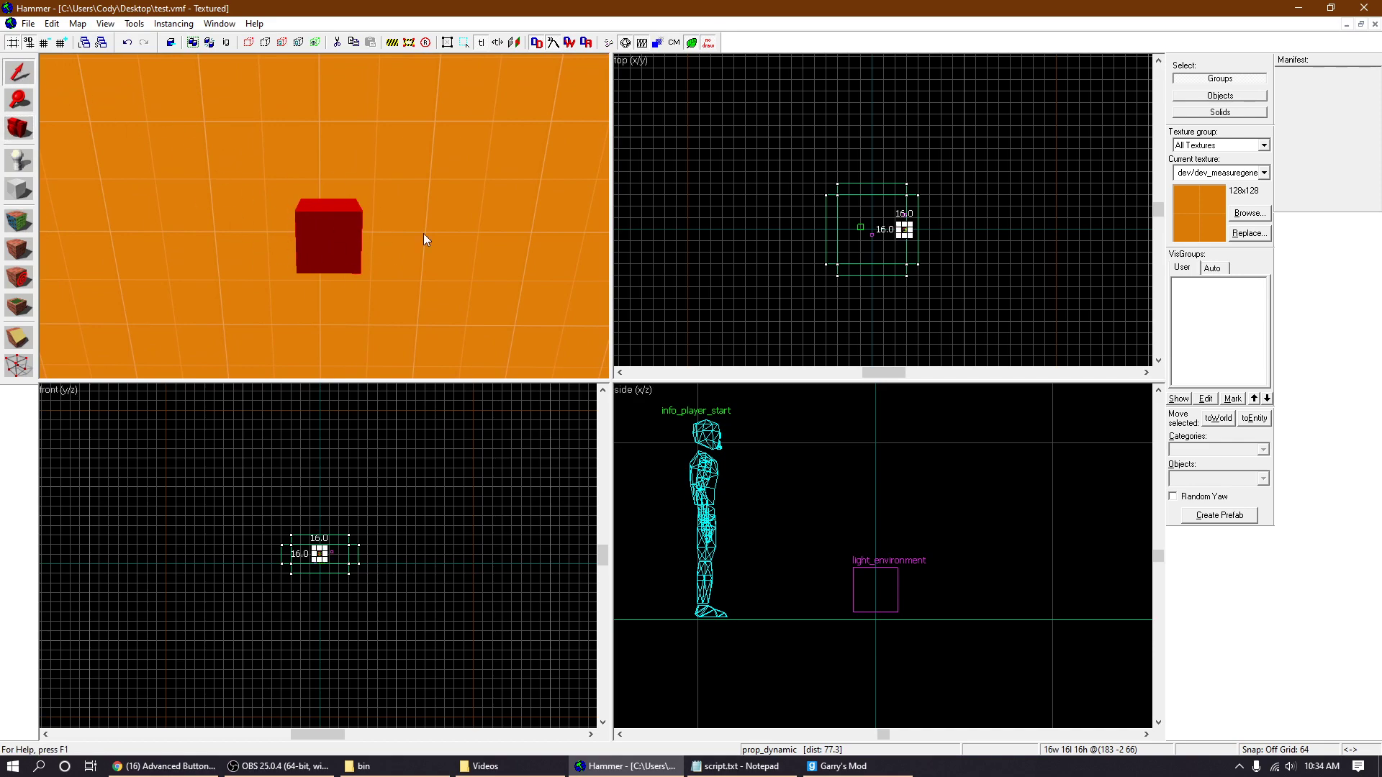
{"action": "key", "text": "a"}
{"action": "double_click", "coordinate": [364, 230]}
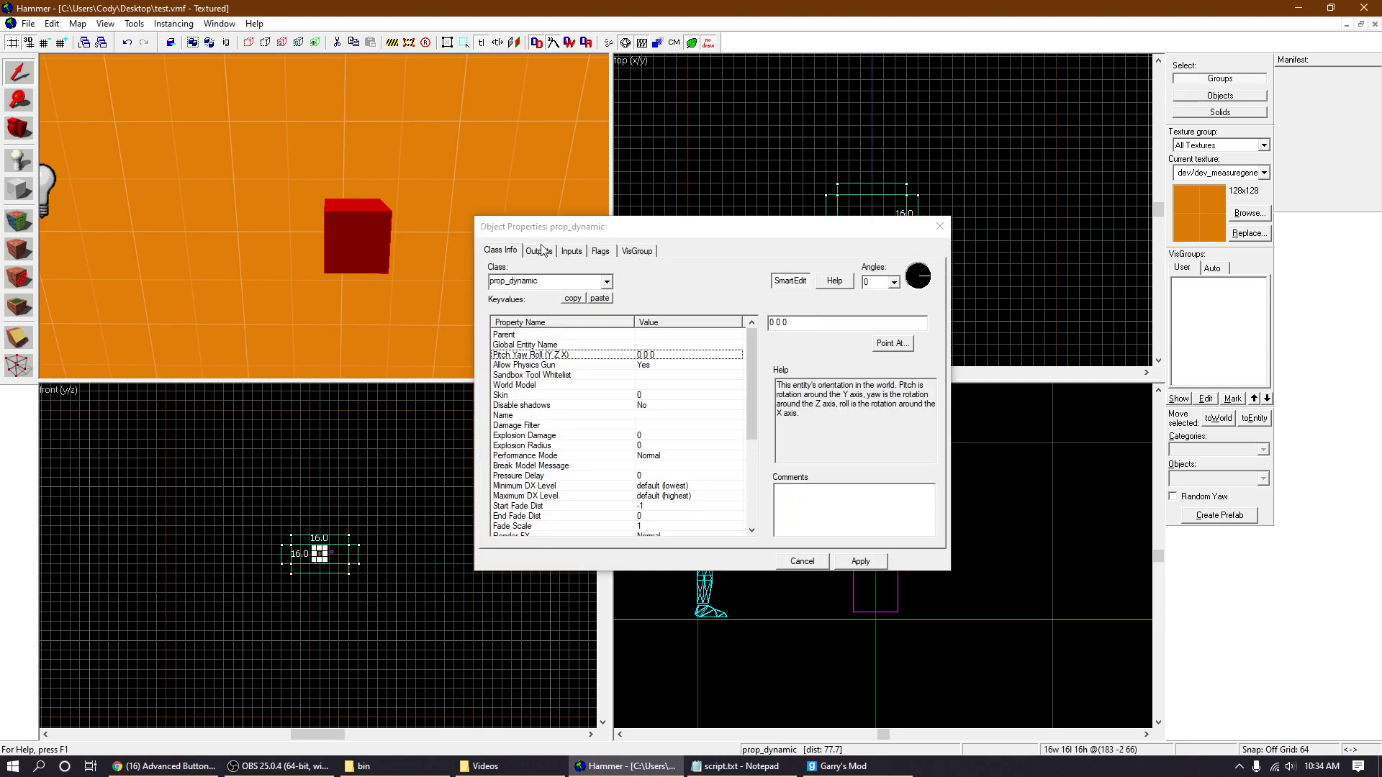
{"action": "left_click", "coordinate": [615, 390]}
{"action": "left_click", "coordinate": [781, 343]}
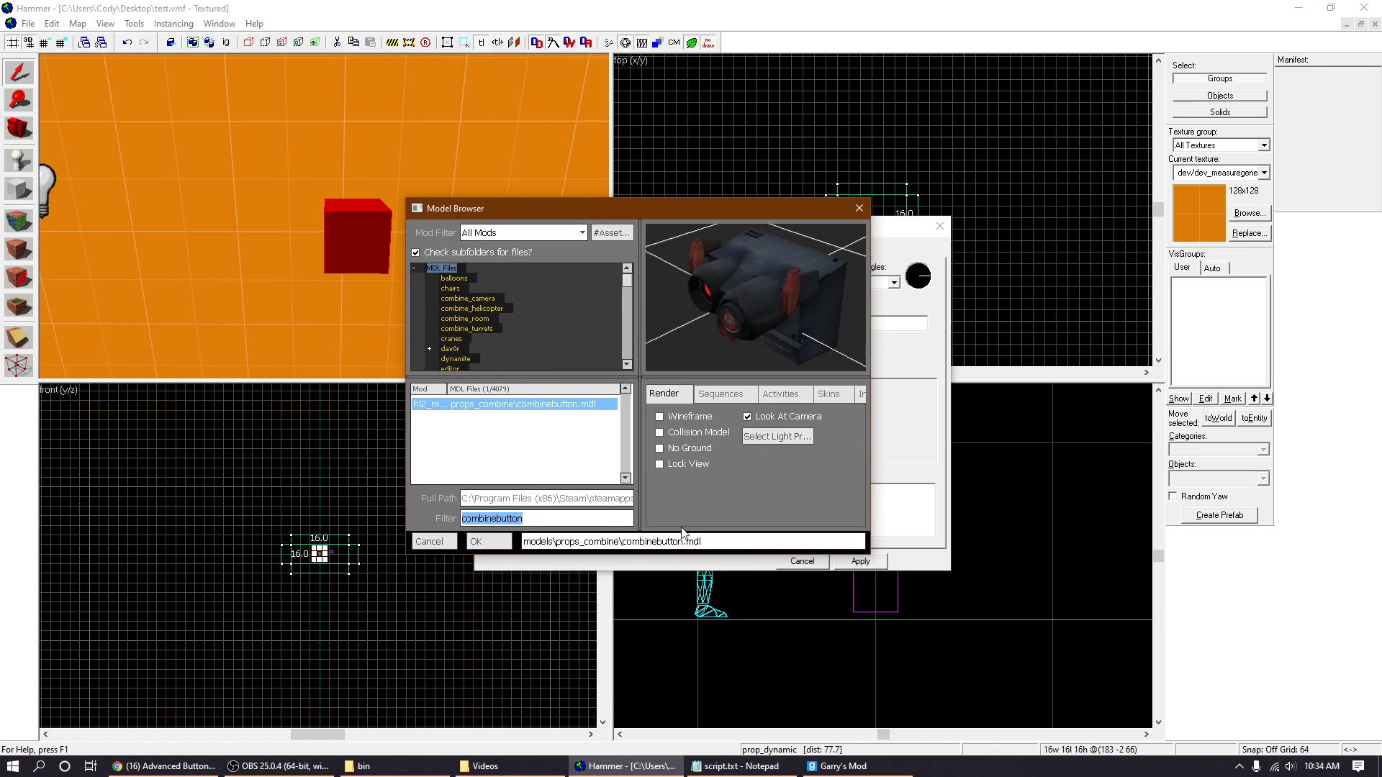
{"action": "left_click", "coordinate": [489, 541]}
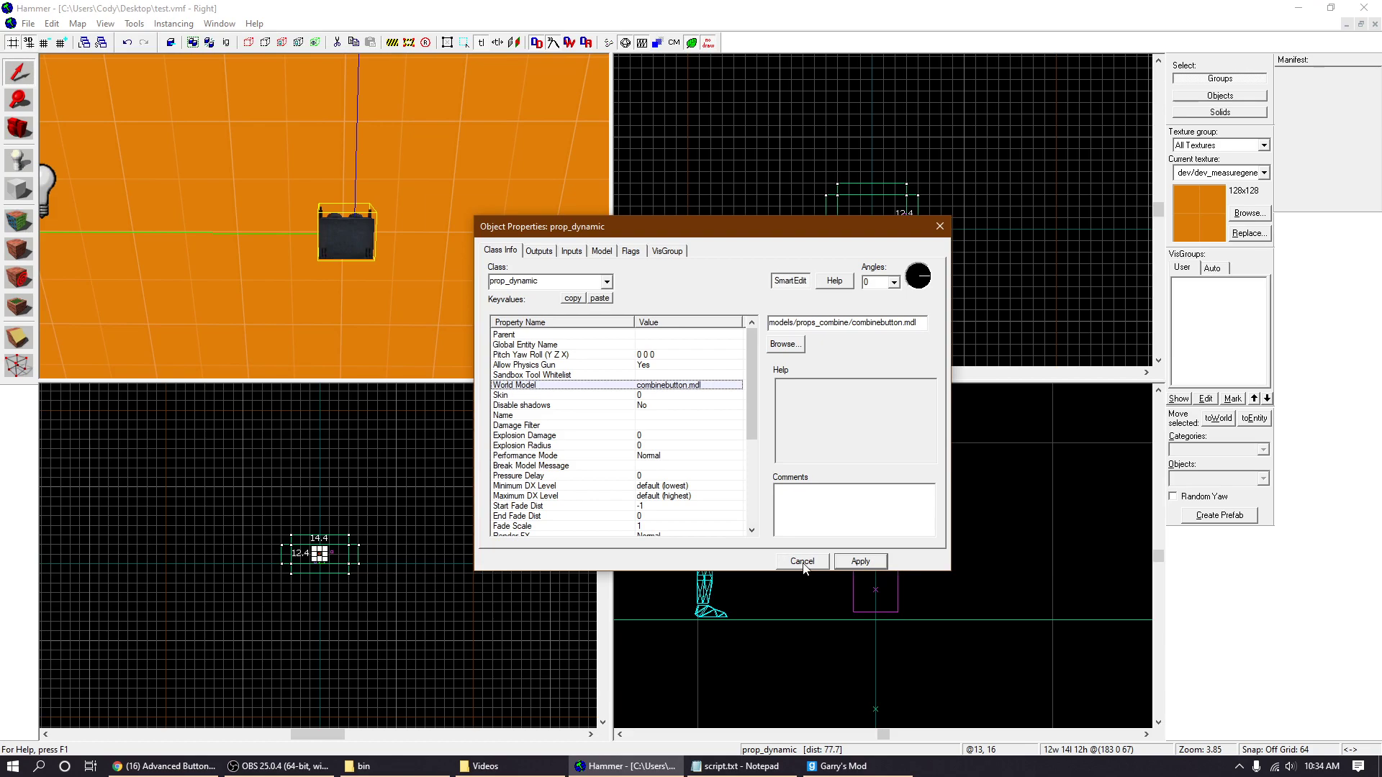
{"action": "left_click", "coordinate": [803, 564]}
{"action": "scroll", "coordinate": [913, 234], "scroll_direction": "up", "scroll_amount": 12}
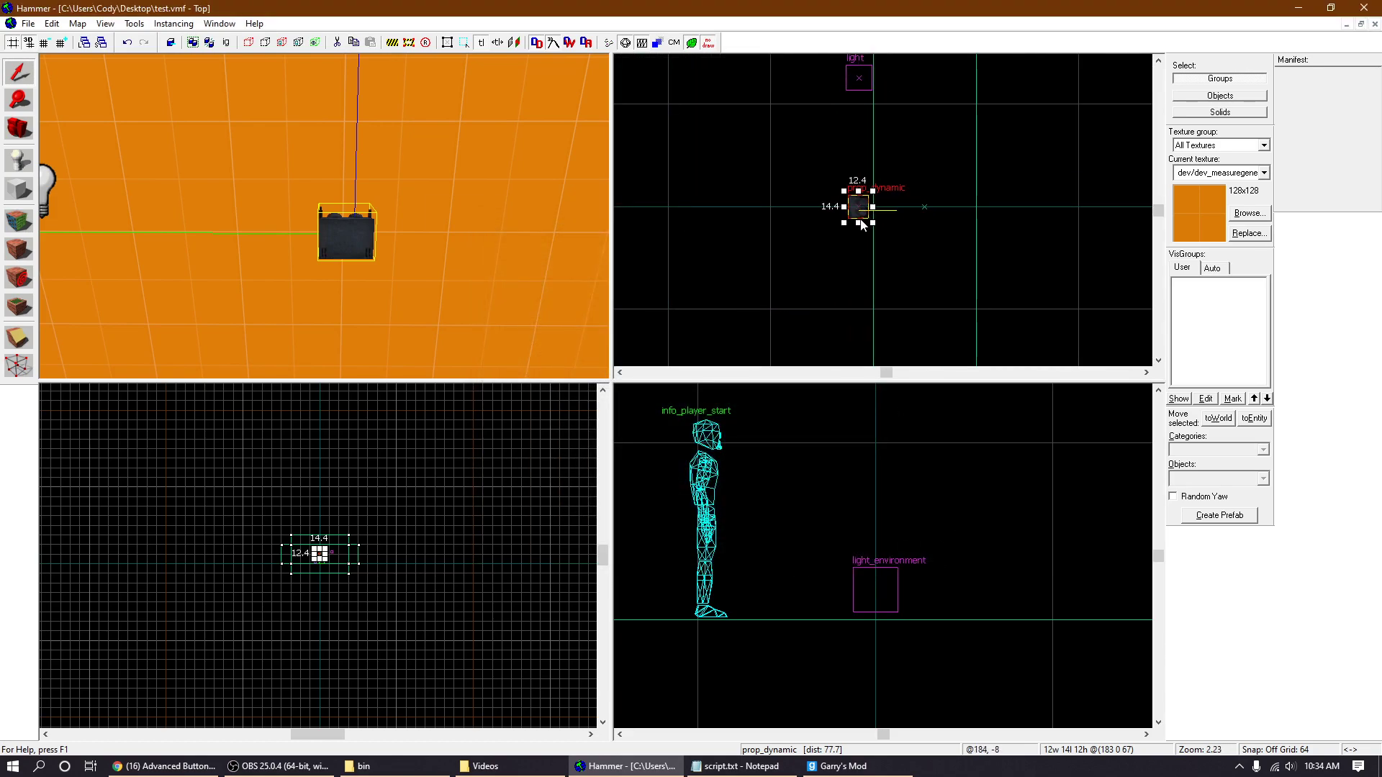
- Rotate the prop_dynamic 180 degrees about Z to face into the room and move it against the wall at about 186 0 55
{"action": "key", "text": "ctrl+m"}
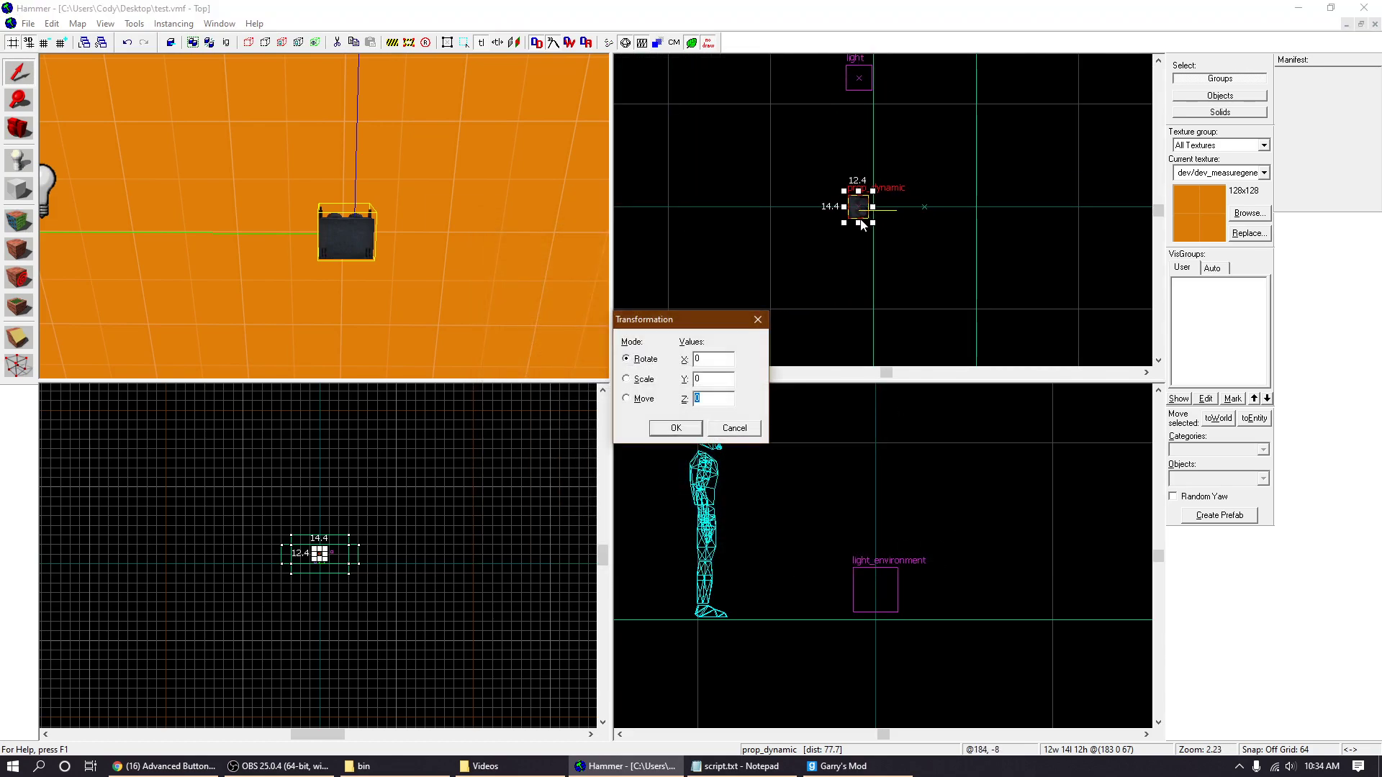
{"action": "left_click", "coordinate": [677, 424]}
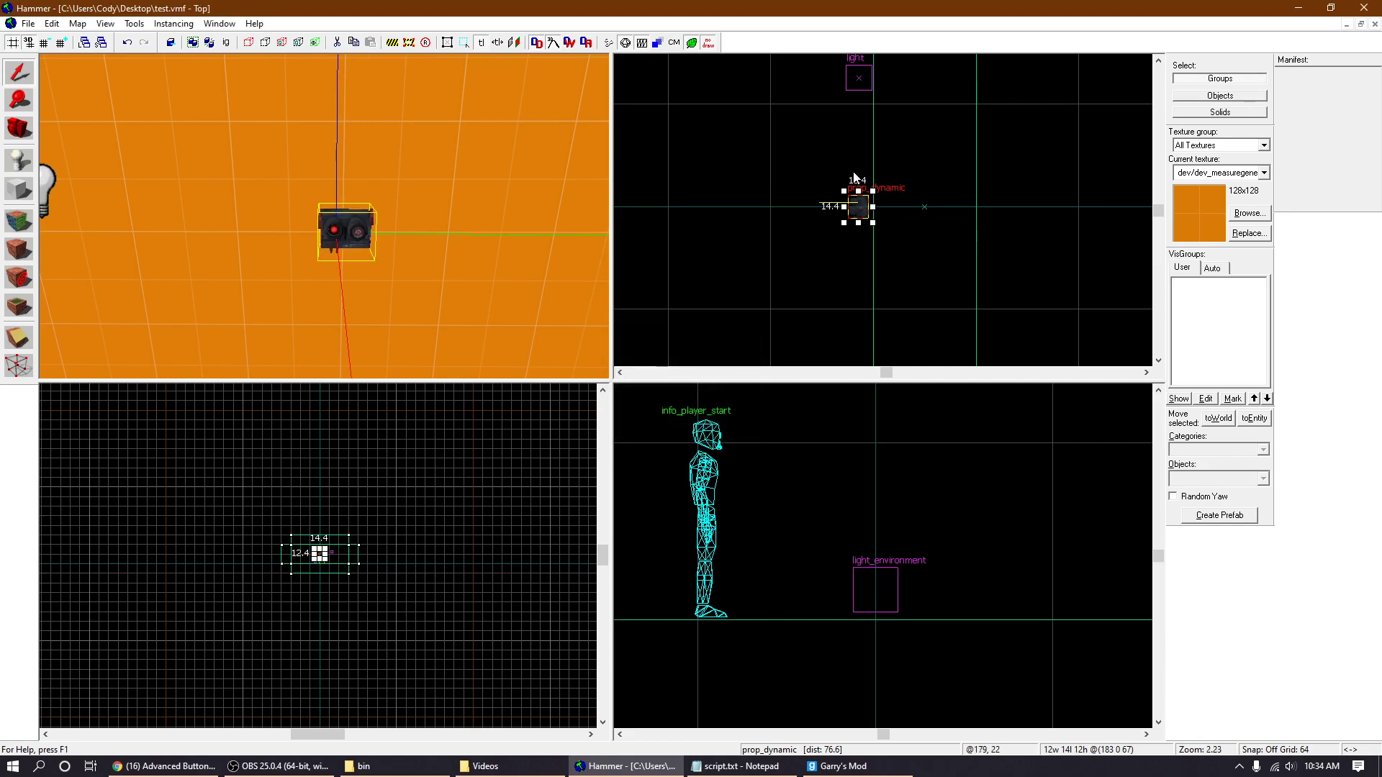
{"action": "scroll", "coordinate": [899, 252], "scroll_direction": "up", "scroll_amount": 6}
{"action": "scroll", "coordinate": [947, 552], "scroll_direction": "down", "scroll_amount": 2}
{"action": "scroll", "coordinate": [947, 552], "scroll_direction": "down", "scroll_amount": 5}
{"action": "scroll", "coordinate": [966, 519], "scroll_direction": "up", "scroll_amount": 5}
{"action": "mouse_move", "coordinate": [948, 510]}
{"action": "left_mouse_down"}
{"action": "mouse_move", "coordinate": [929, 527]}
{"action": "mouse_move", "coordinate": [953, 536]}
{"action": "left_mouse_up"}
{"action": "scroll", "coordinate": [949, 554], "scroll_direction": "up", "scroll_amount": 6}
{"action": "scroll", "coordinate": [965, 541], "scroll_direction": "up", "scroll_amount": 4}
{"action": "left_click_drag", "start_coordinate": [993, 493], "coordinate": [956, 485]}
{"action": "key", "text": "Escape"}
- Create a block textured with tools/toolsnodraw around the Combine button prop, about 14 wide, 15 long and 12 high
{"action": "left_click", "coordinate": [19, 128]}
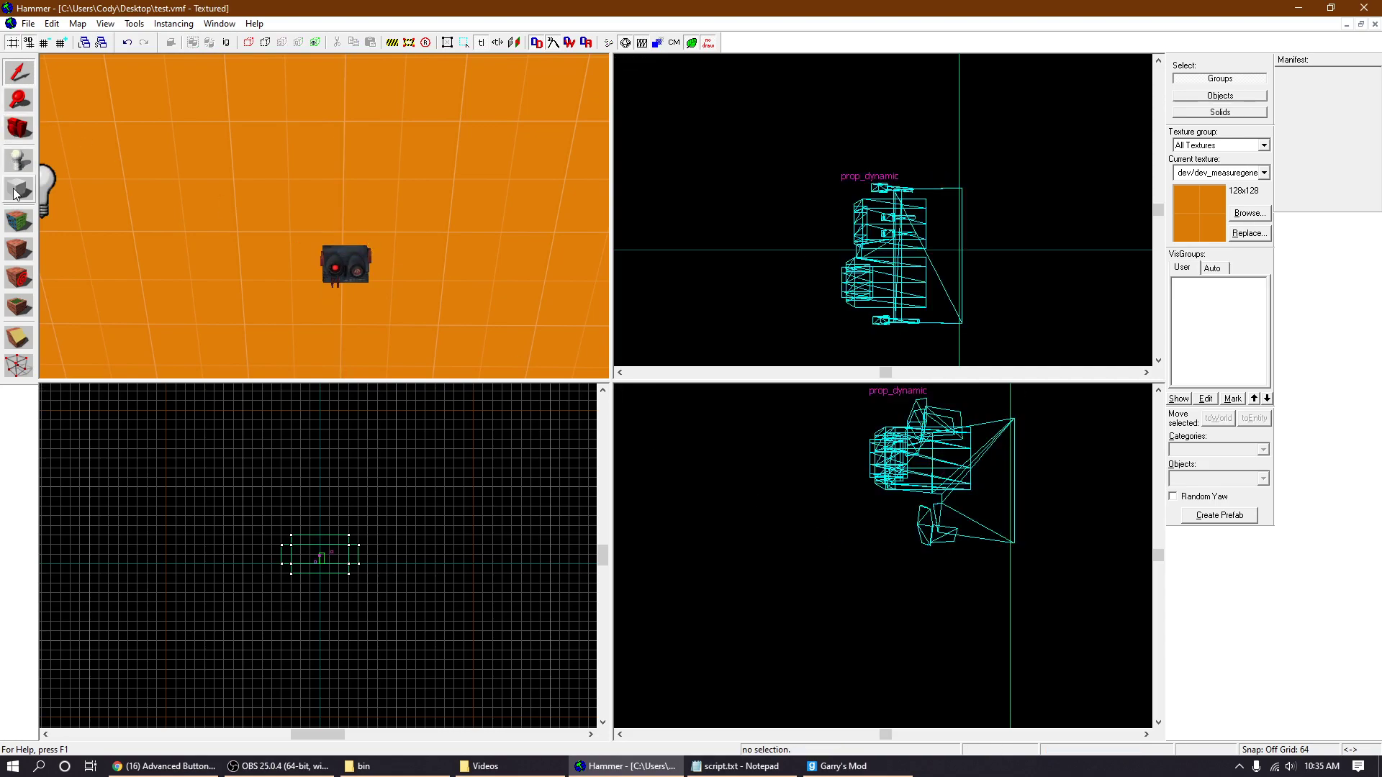
{"action": "left_click", "coordinate": [1249, 213]}
{"action": "type", "text": "nodraw"}
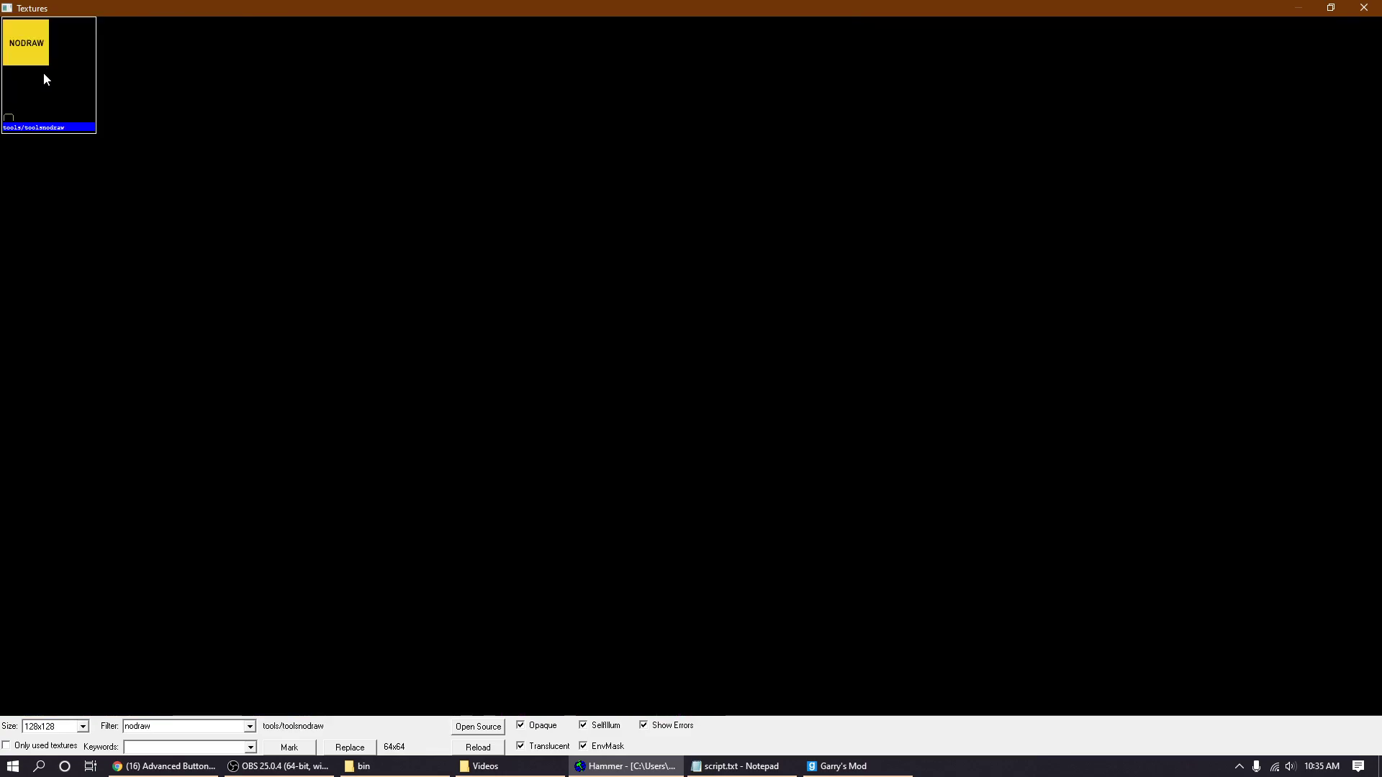
{"action": "double_click", "coordinate": [43, 72]}
{"action": "left_click_drag", "start_coordinate": [831, 180], "coordinate": [962, 325]}
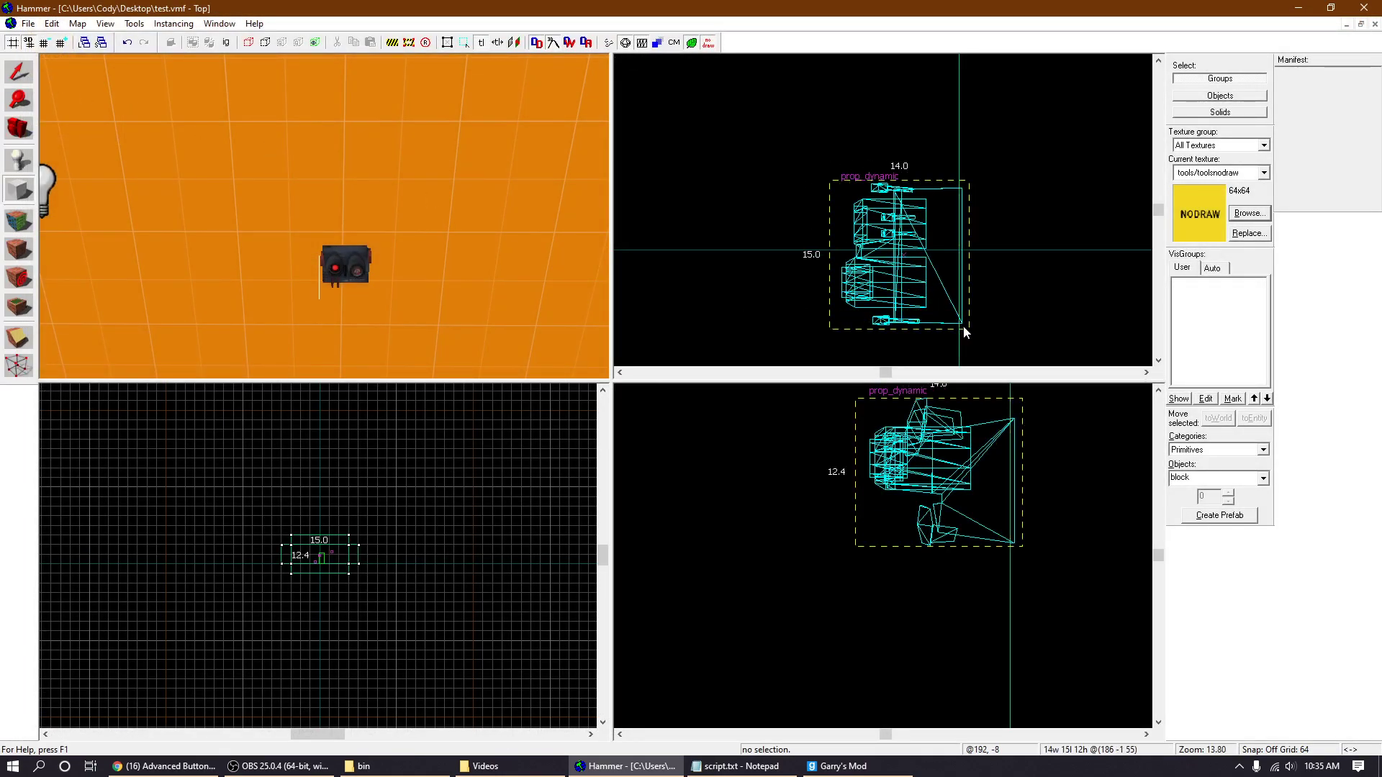
{"action": "right_click", "coordinate": [978, 479]}
- Move the nodraw block off the prop to sit beside it and narrow it to 13 units
{"action": "left_click", "coordinate": [19, 76]}
{"action": "left_click_drag", "start_coordinate": [959, 277], "coordinate": [949, 108]}
{"action": "scroll", "coordinate": [866, 202], "scroll_direction": "down", "scroll_amount": 2}
{"action": "scroll", "coordinate": [828, 97], "scroll_direction": "up", "scroll_amount": 2}
{"action": "left_click_drag", "start_coordinate": [837, 146], "coordinate": [845, 145]}
- Tie the nodraw block beside the prop to a func_button entity and apply the class
{"action": "left_click", "coordinate": [19, 129]}
{"action": "left_click_drag", "start_coordinate": [216, 180], "coordinate": [315, 209]}
{"action": "key", "text": "w"}
{"action": "key", "text": "w"}
{"action": "key", "text": "s"}
{"action": "left_click", "coordinate": [28, 73]}
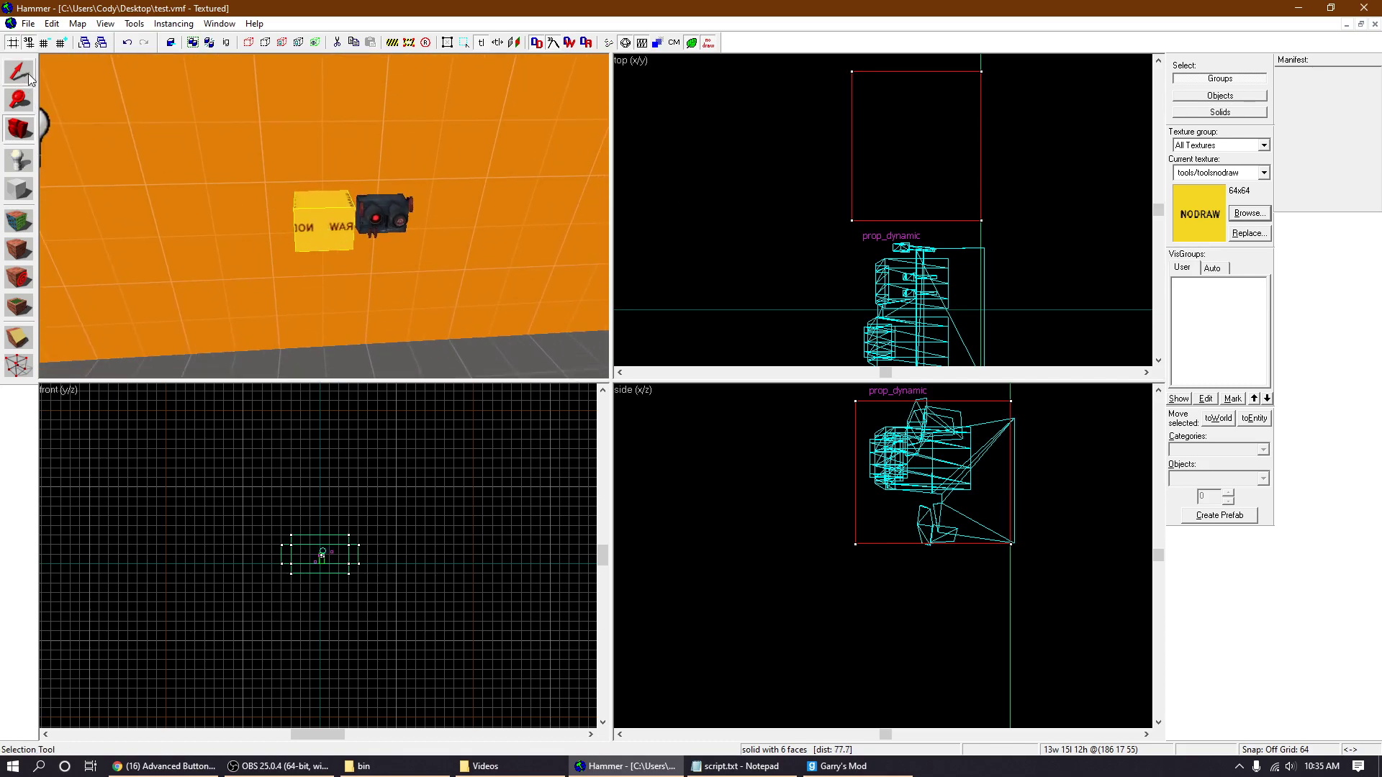
{"action": "left_click", "coordinate": [294, 234]}
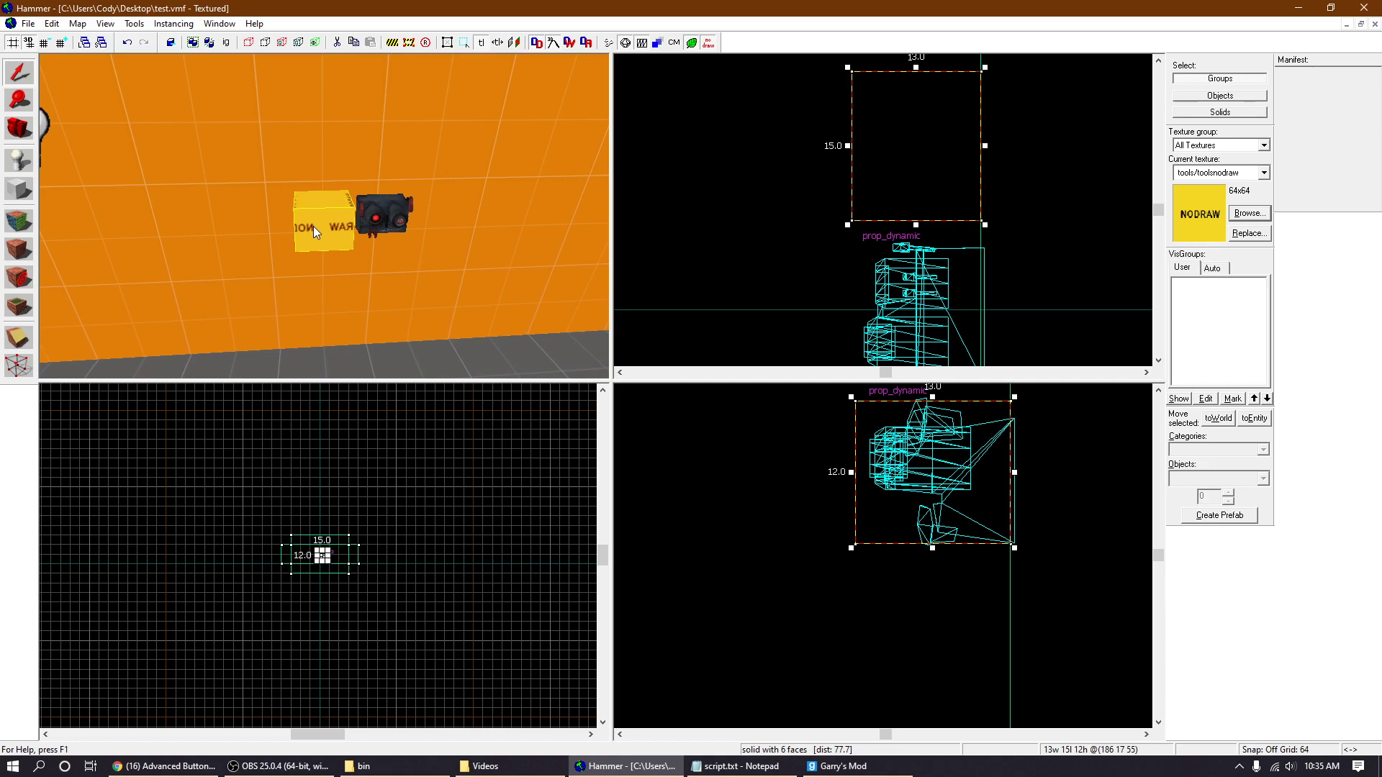
{"action": "key", "text": "ctrl+t"}
{"action": "left_click_drag", "start_coordinate": [529, 280], "coordinate": [510, 286]}
{"action": "type", "text": "button"}
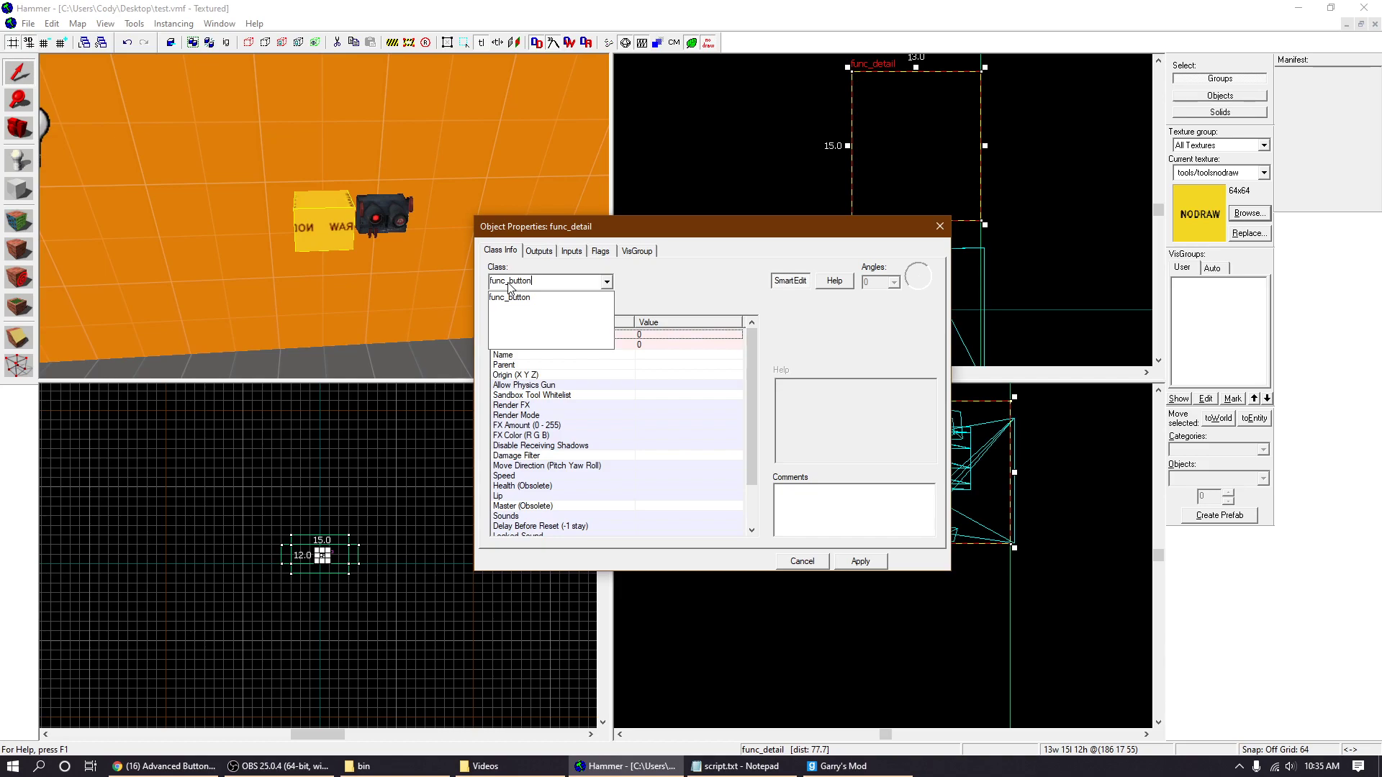
{"action": "left_click", "coordinate": [761, 297]}
{"action": "left_click", "coordinate": [863, 561]}
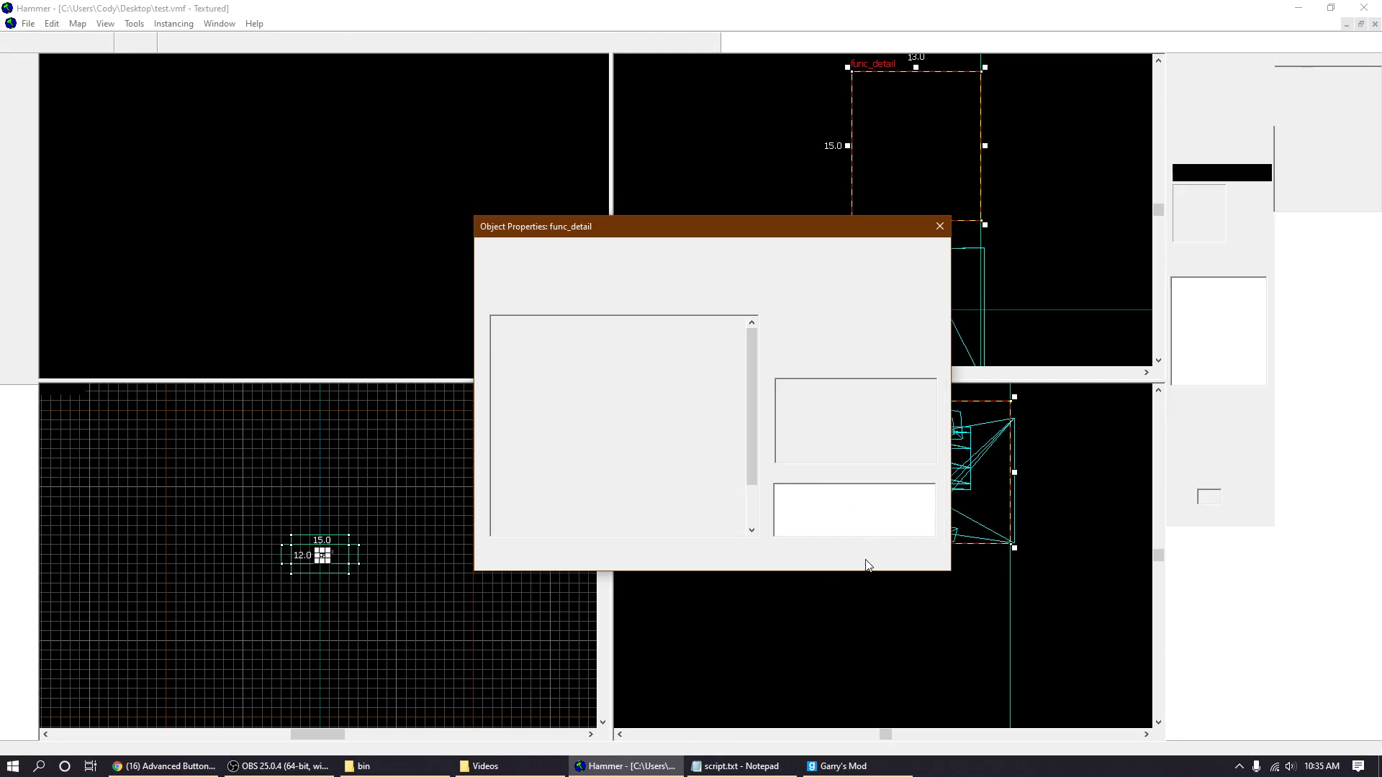
- Enable the func_button's Don't move flag and set its Delay Before Reset to 0.1
{"action": "left_click", "coordinate": [598, 251]}
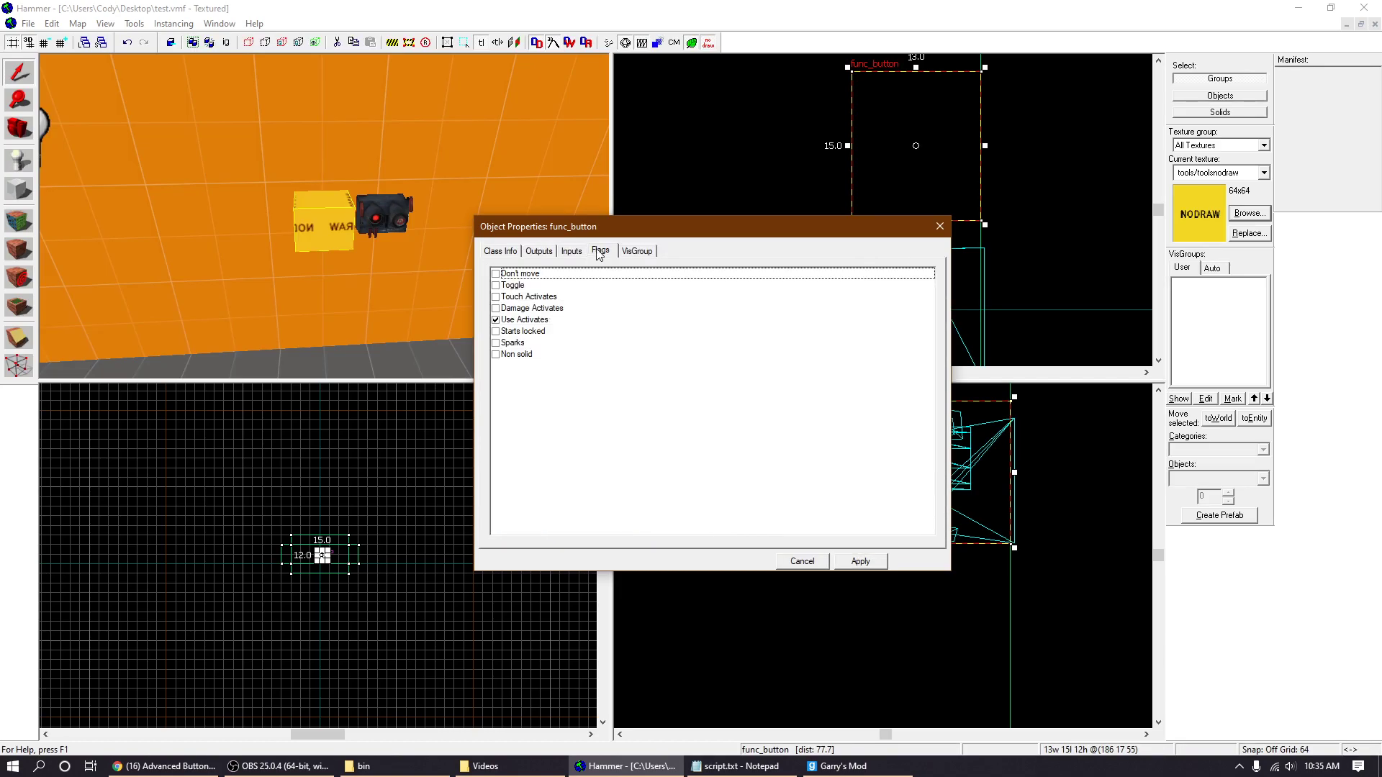
{"action": "left_click", "coordinate": [496, 274]}
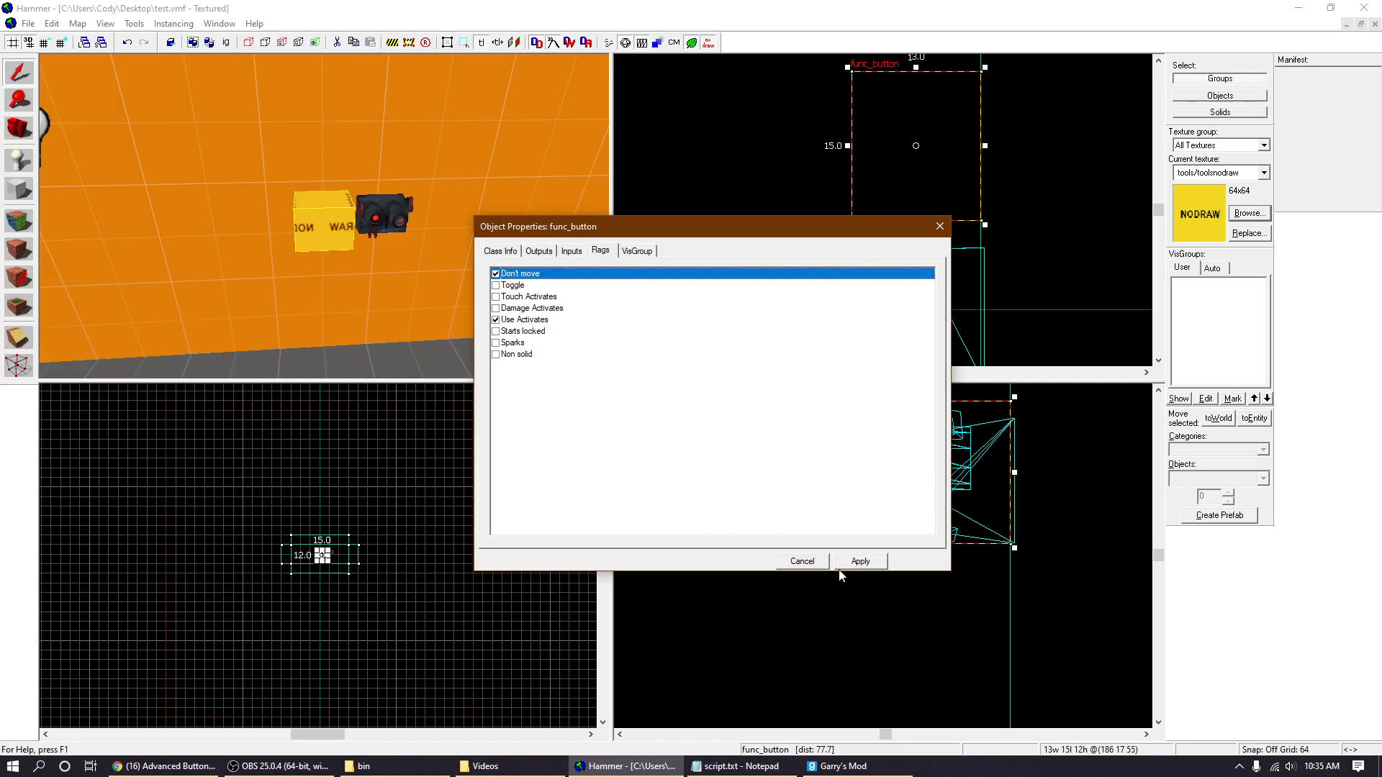
{"action": "left_click", "coordinate": [492, 251]}
{"action": "scroll", "coordinate": [562, 460], "scroll_direction": "down", "scroll_amount": 3}
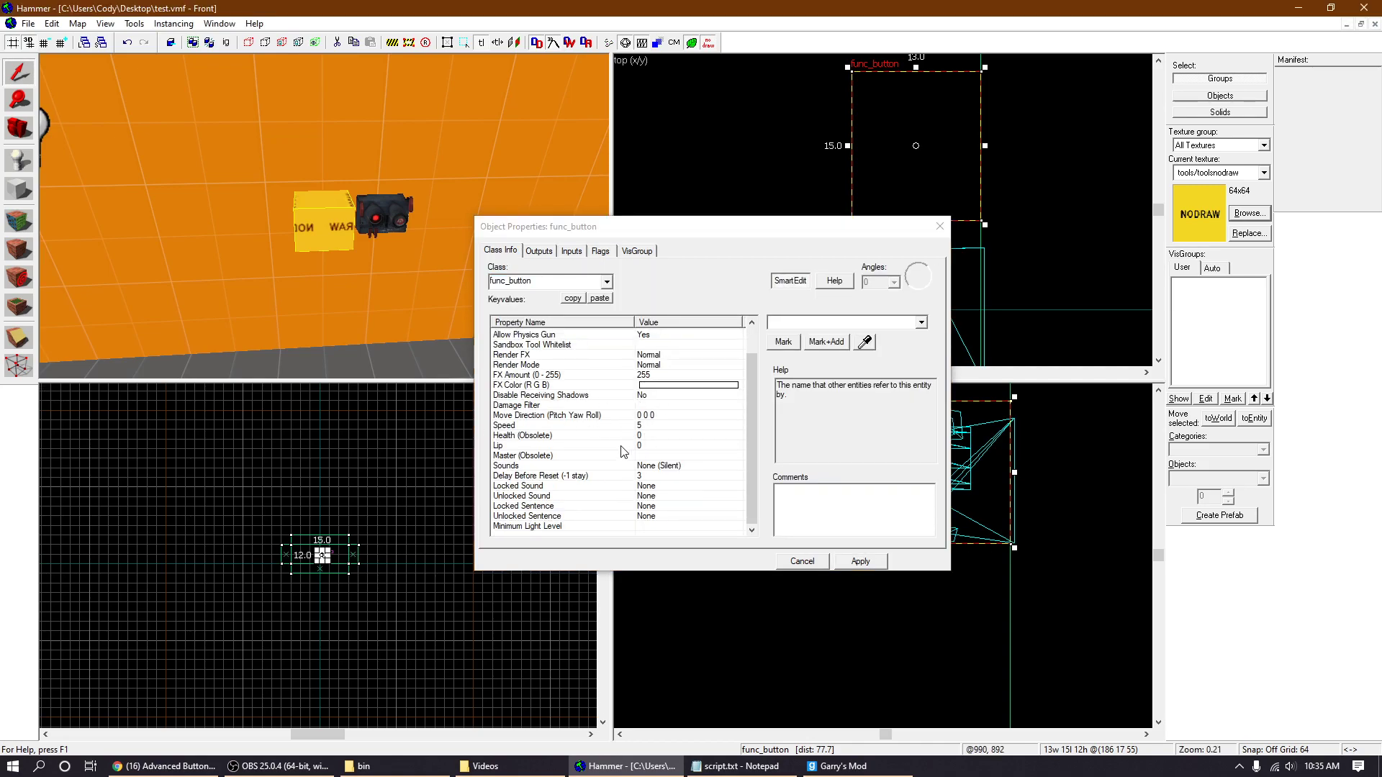
{"action": "left_click", "coordinate": [612, 476]}
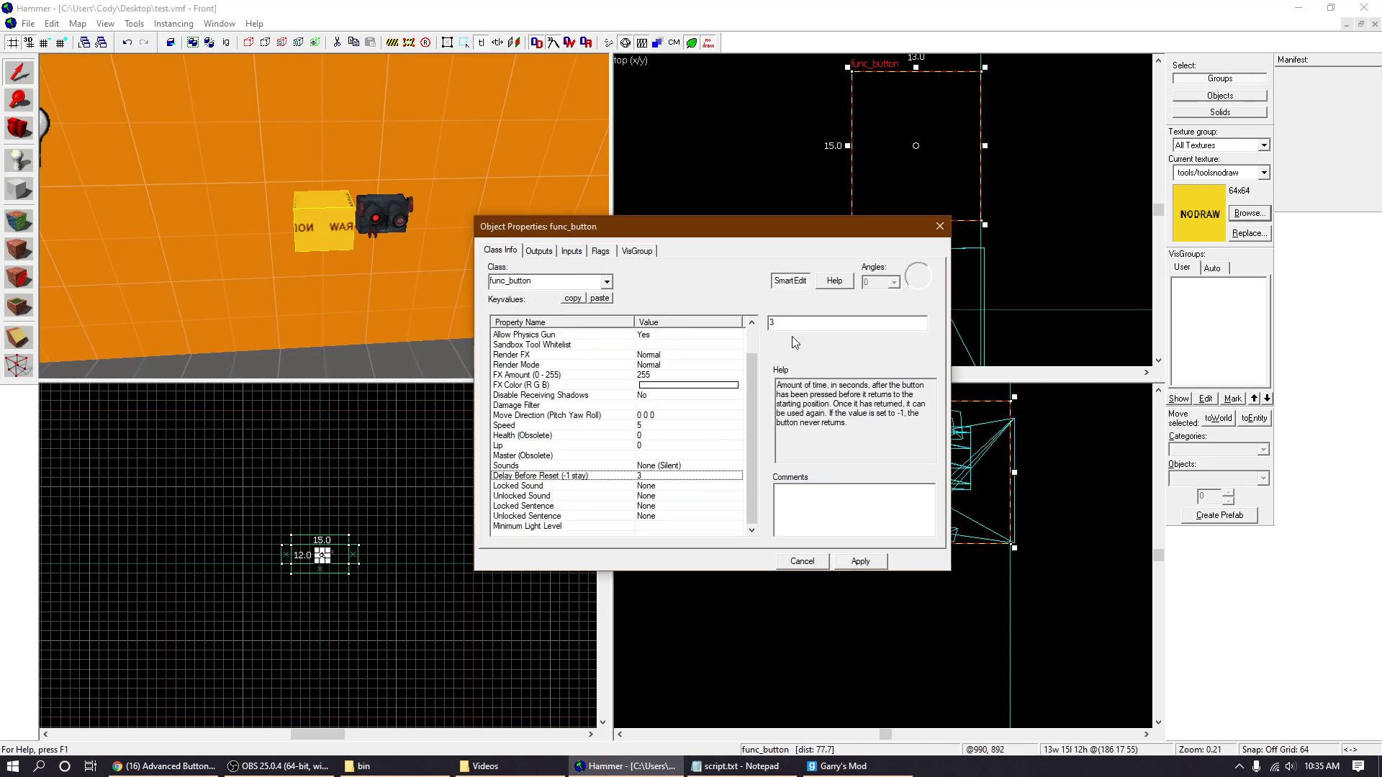
{"action": "type", "text": "0.1"}
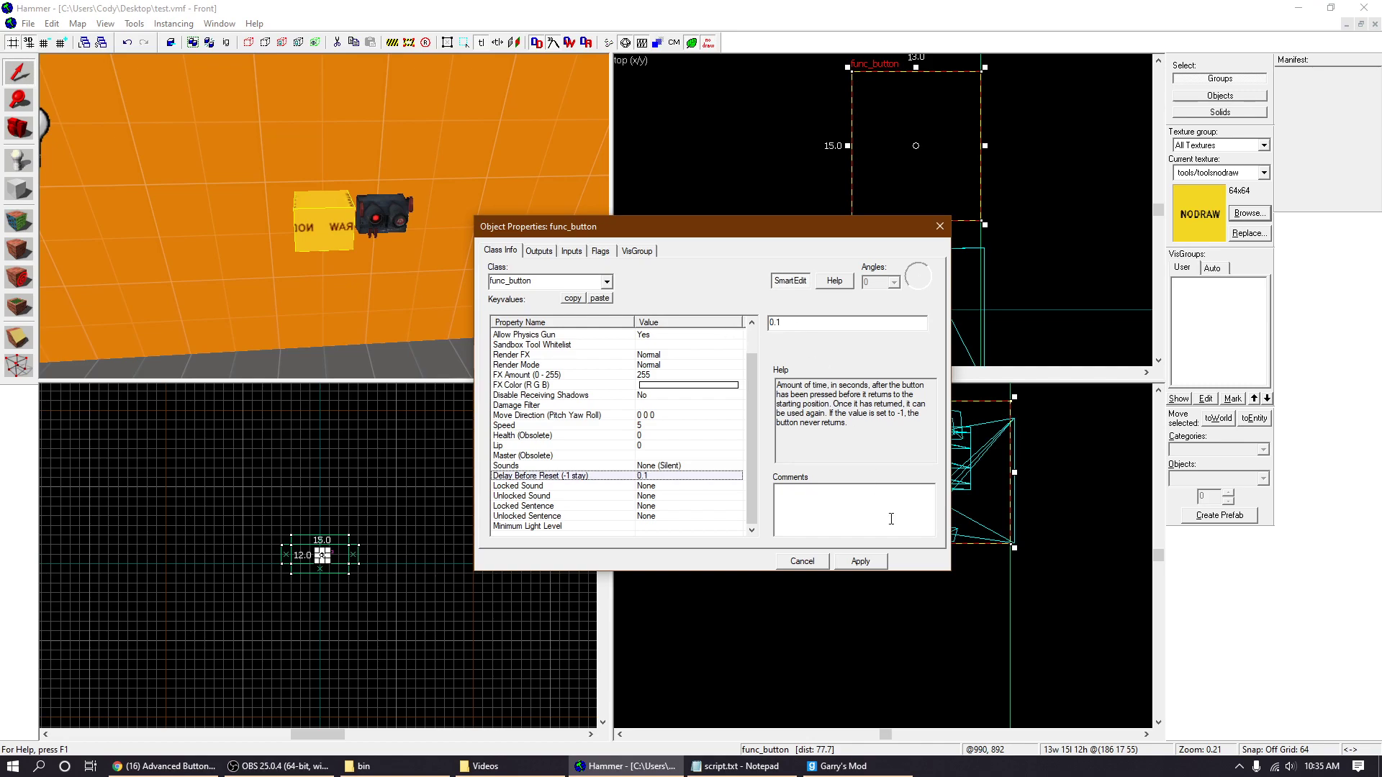
{"action": "left_click", "coordinate": [873, 560]}
{"action": "left_click", "coordinate": [399, 273]}
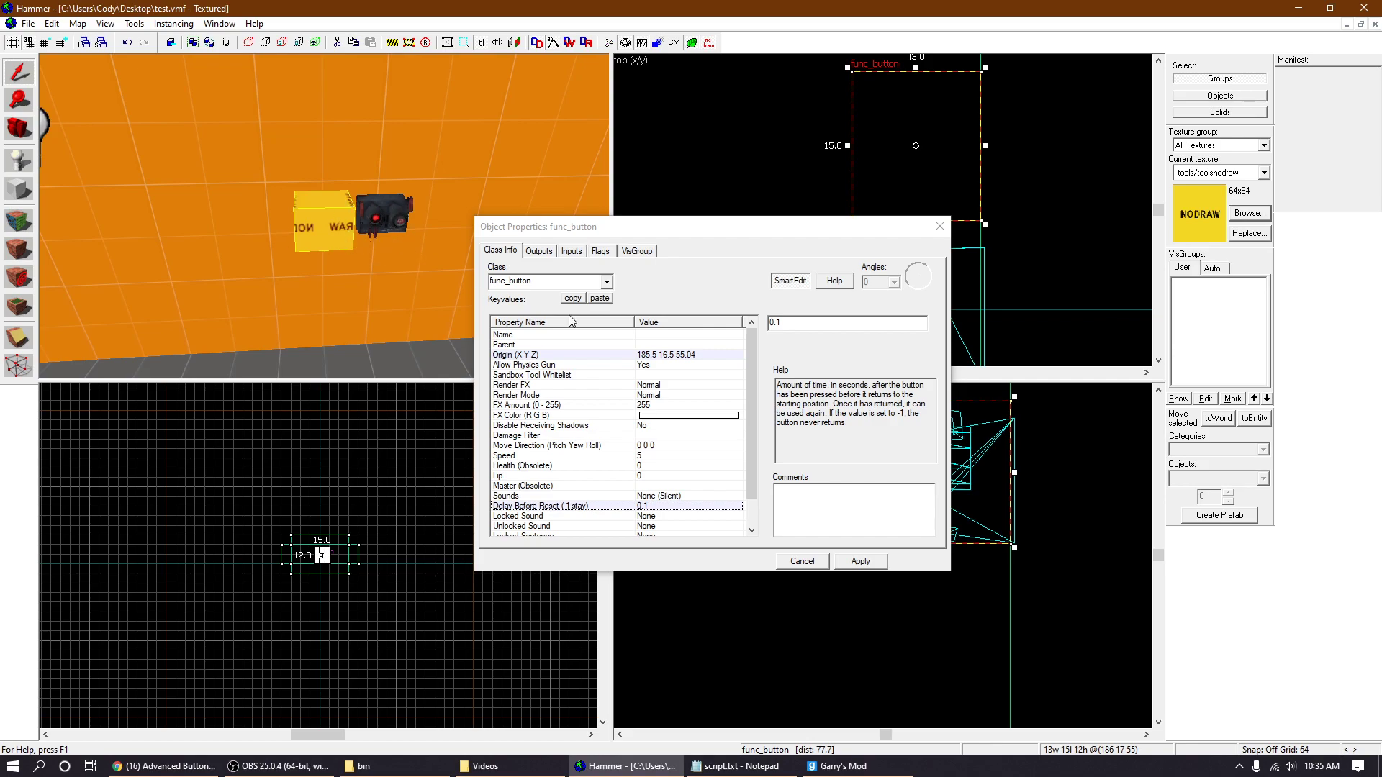
{"action": "left_click", "coordinate": [816, 560]}
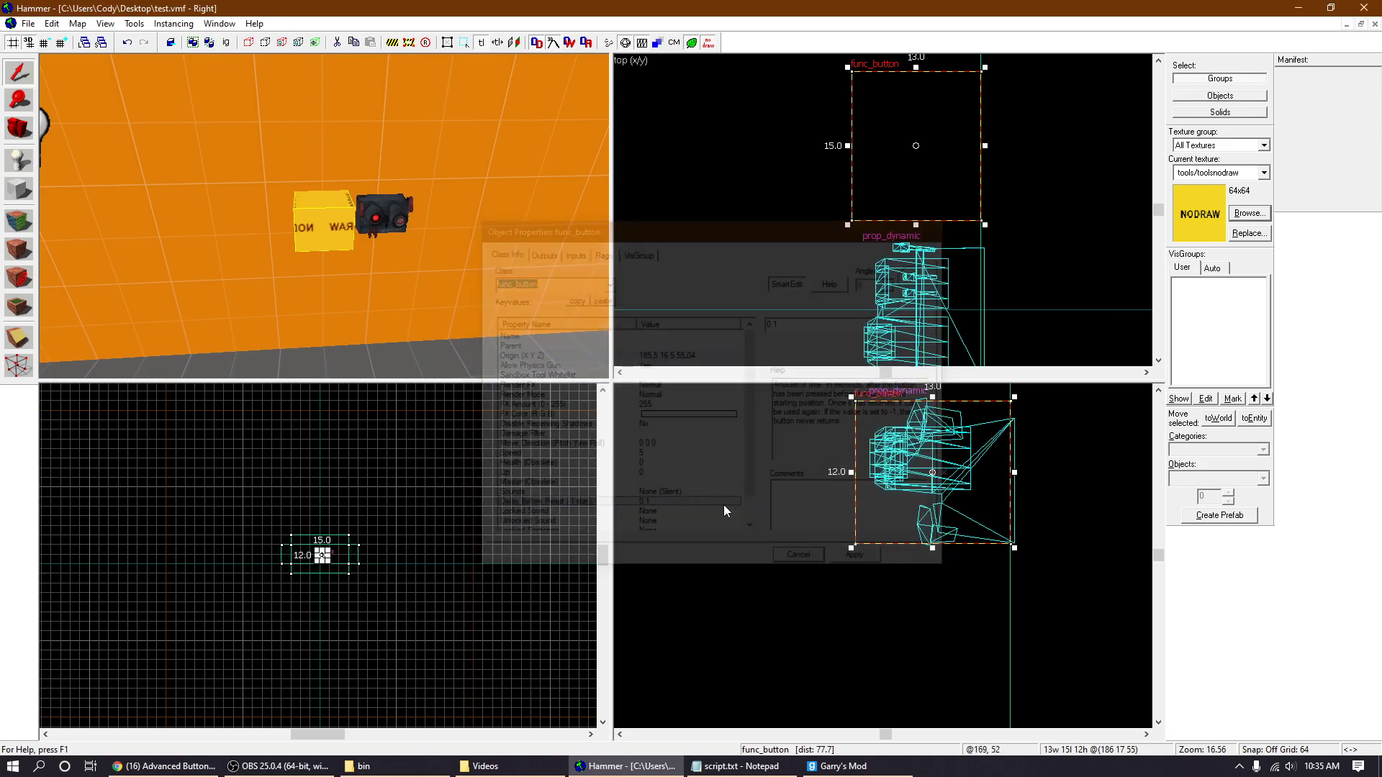
- Name the Combine button prop_dynamic button_01 and apply the change
{"action": "left_click", "coordinate": [387, 213]}
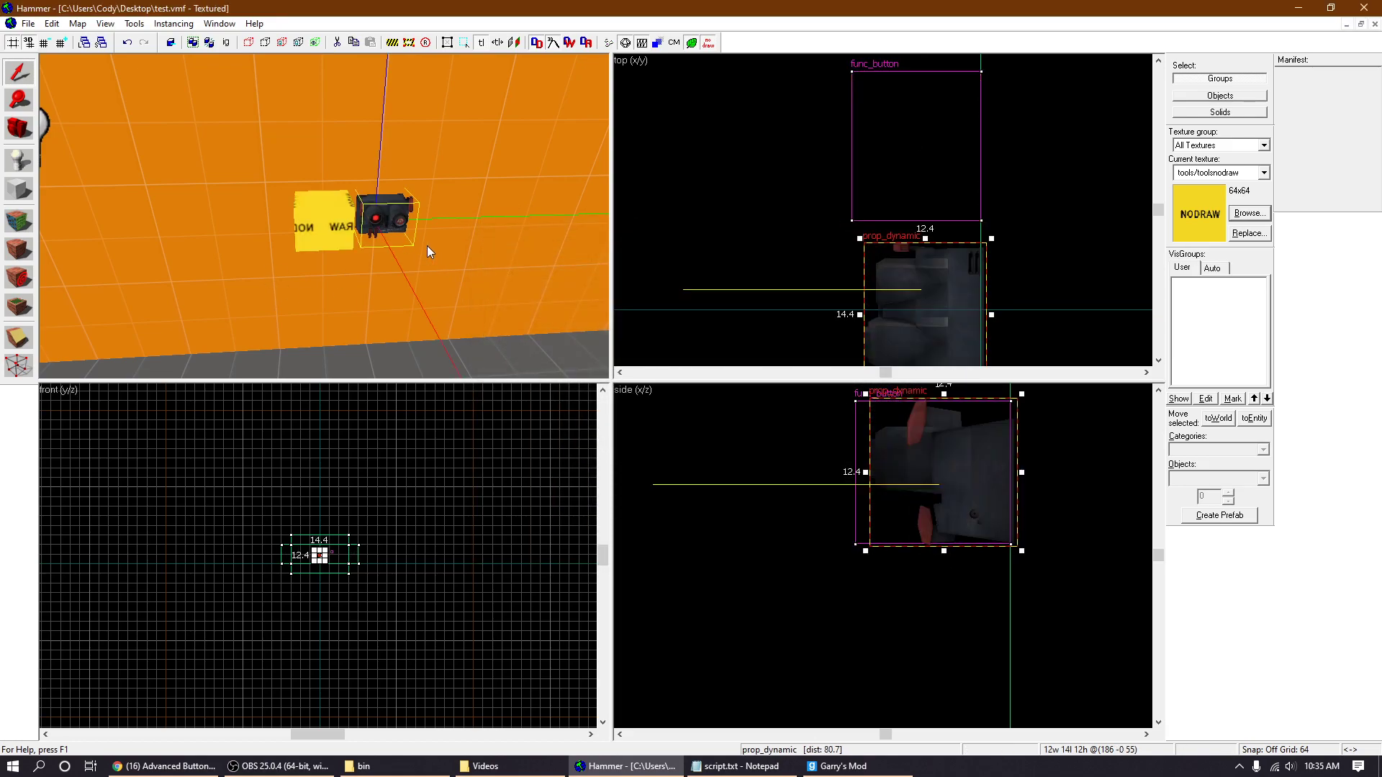
{"action": "key", "text": "alt+Return"}
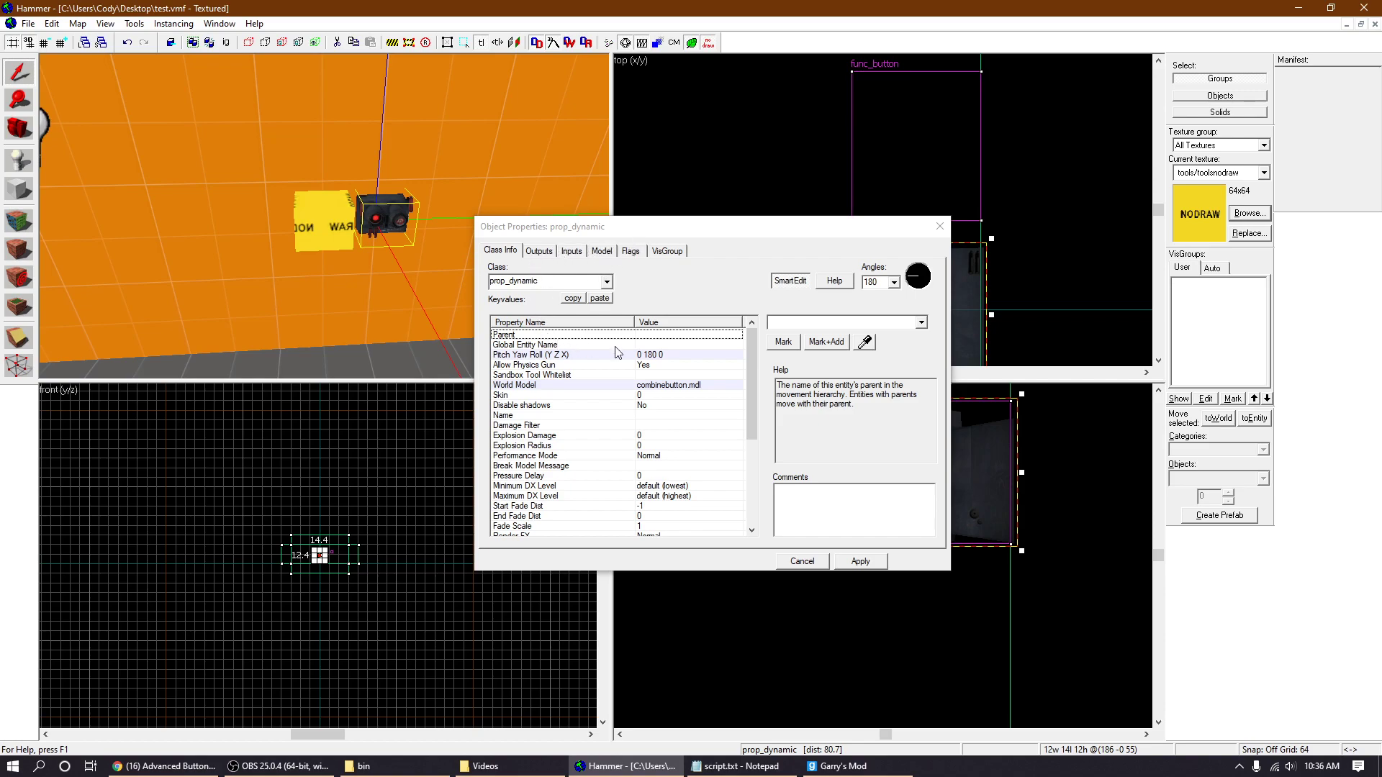
{"action": "left_click", "coordinate": [549, 416]}
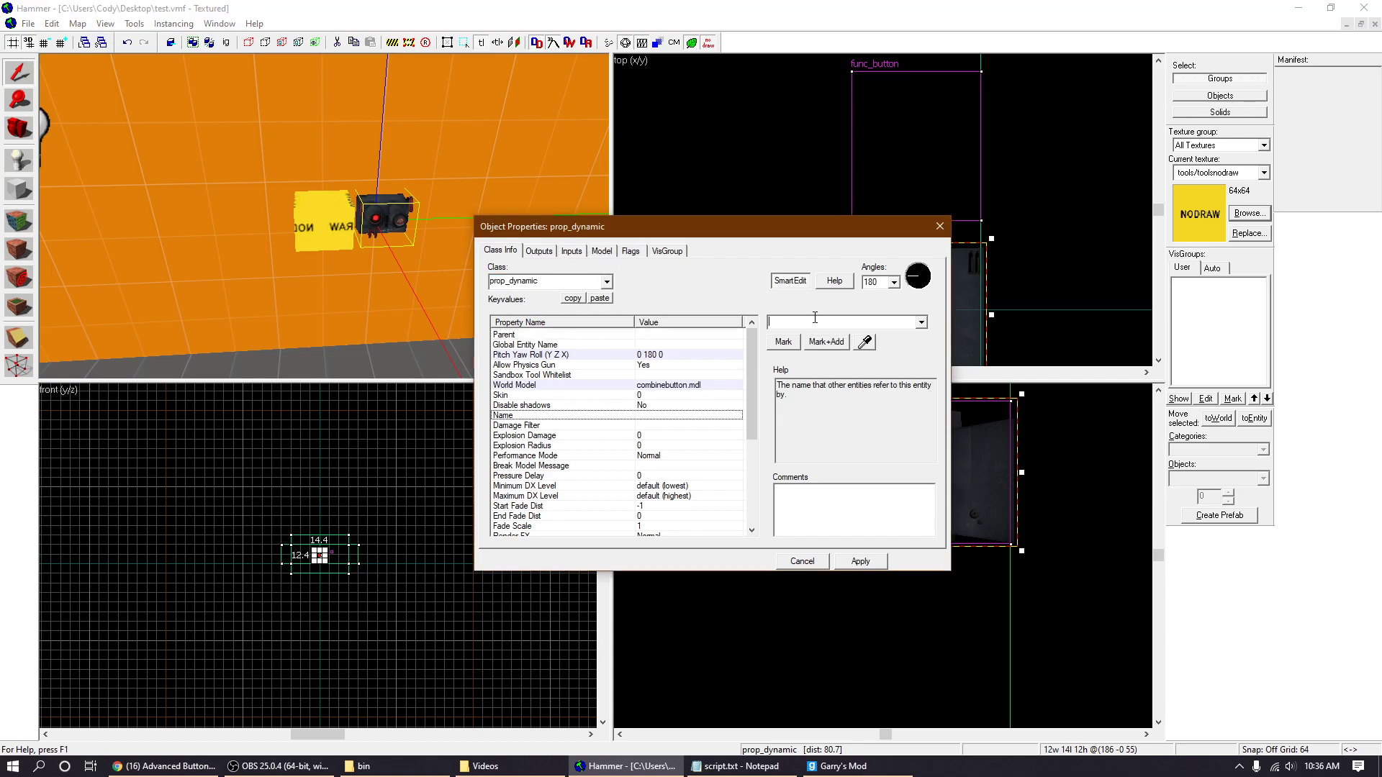
{"action": "left_click", "coordinate": [814, 321]}
{"action": "type", "text": "button_01"}
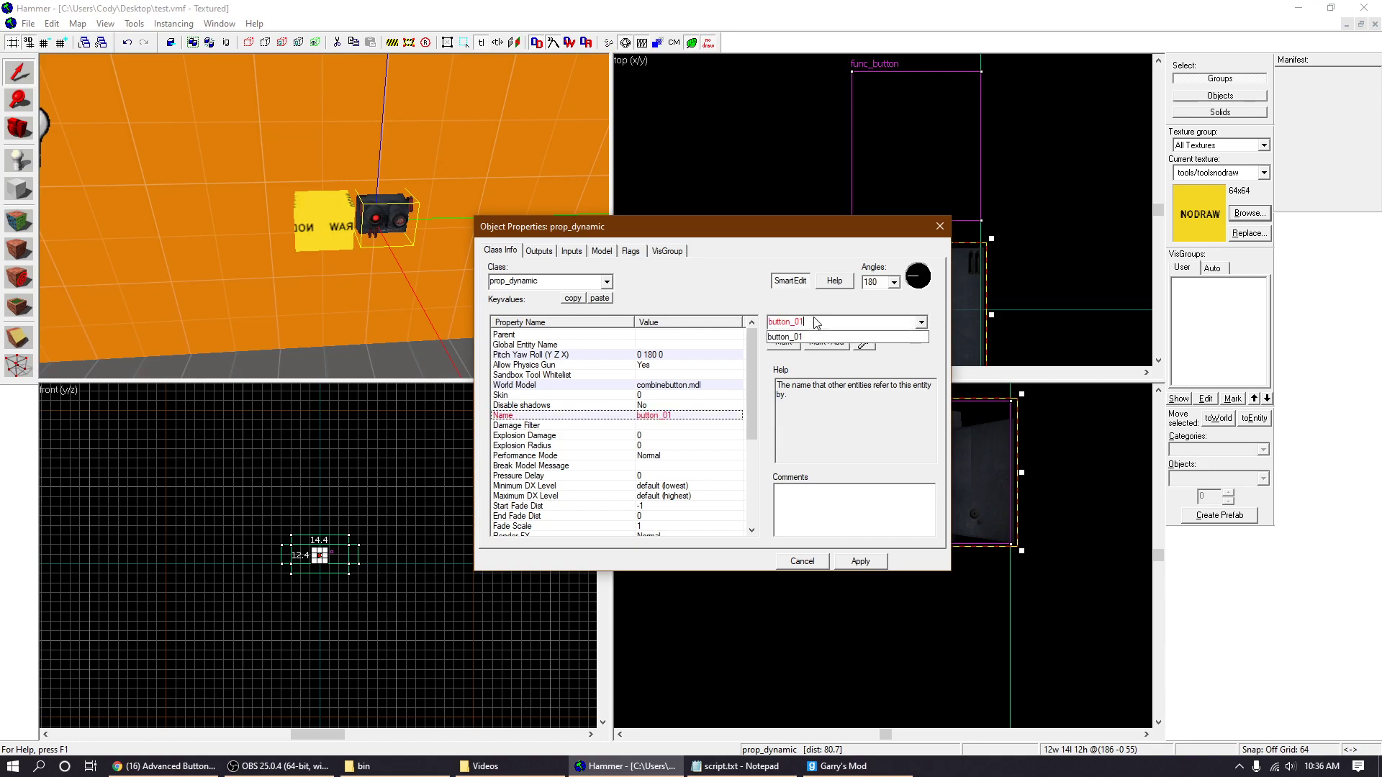
{"action": "left_click", "coordinate": [860, 561]}
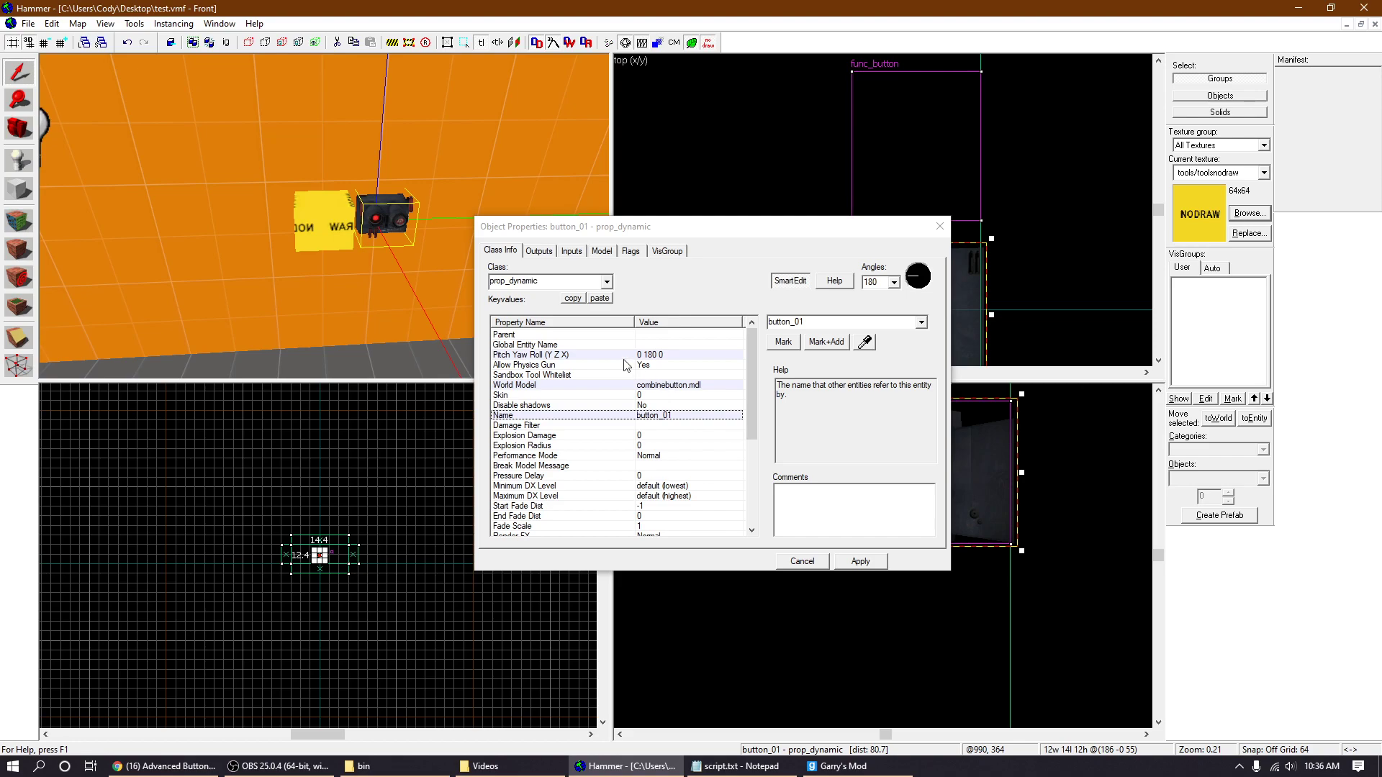
- Review the button prop's animation sequences, previewing press and depressed up close on the model
{"action": "left_click", "coordinate": [602, 251]}
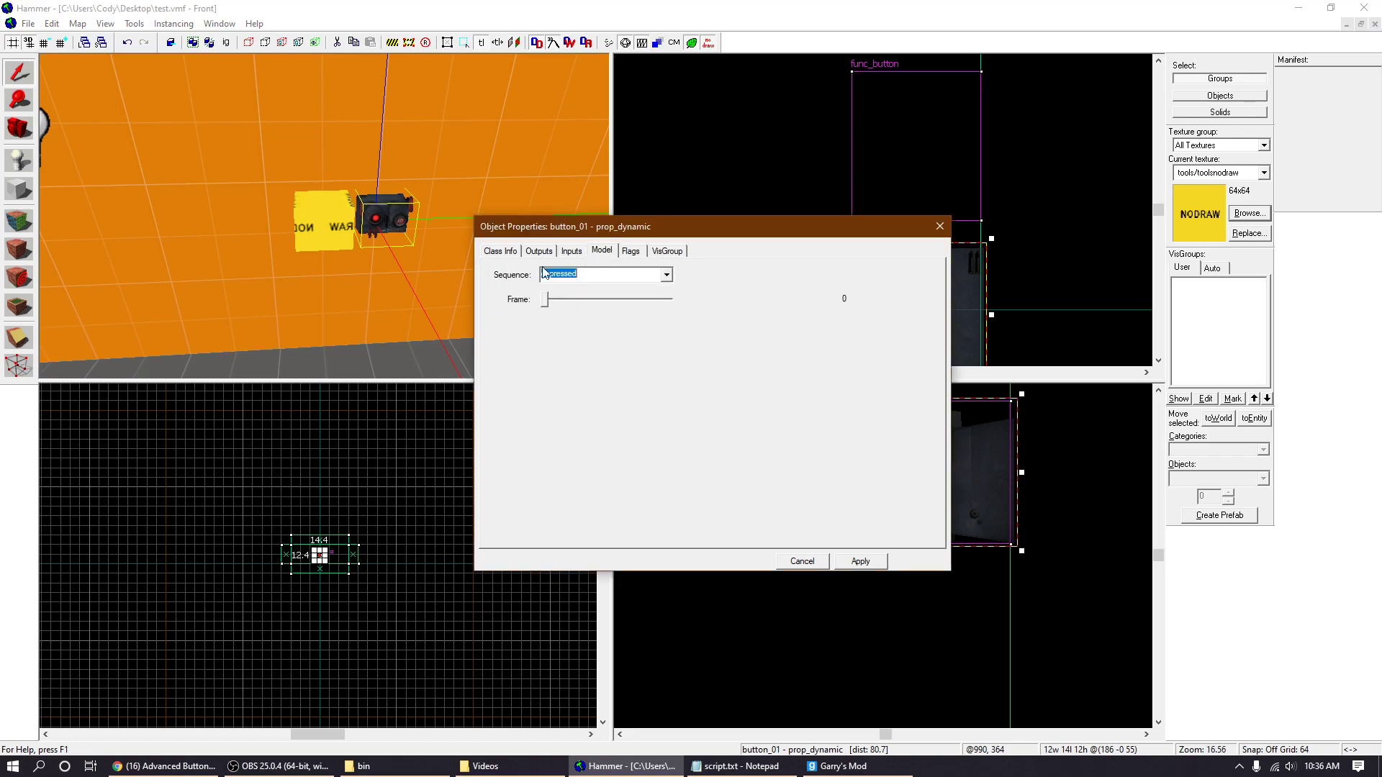
{"action": "left_click", "coordinate": [667, 275]}
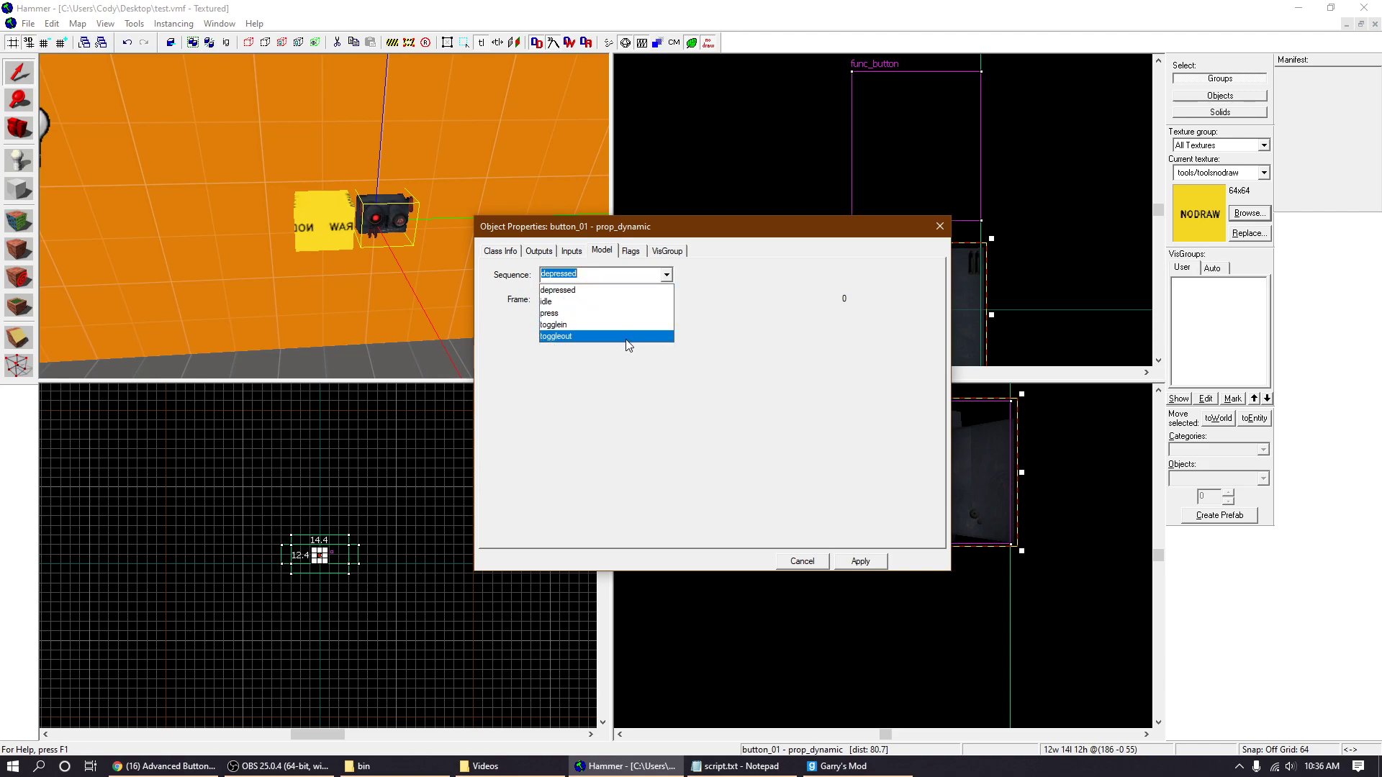
{"action": "left_click", "coordinate": [626, 314]}
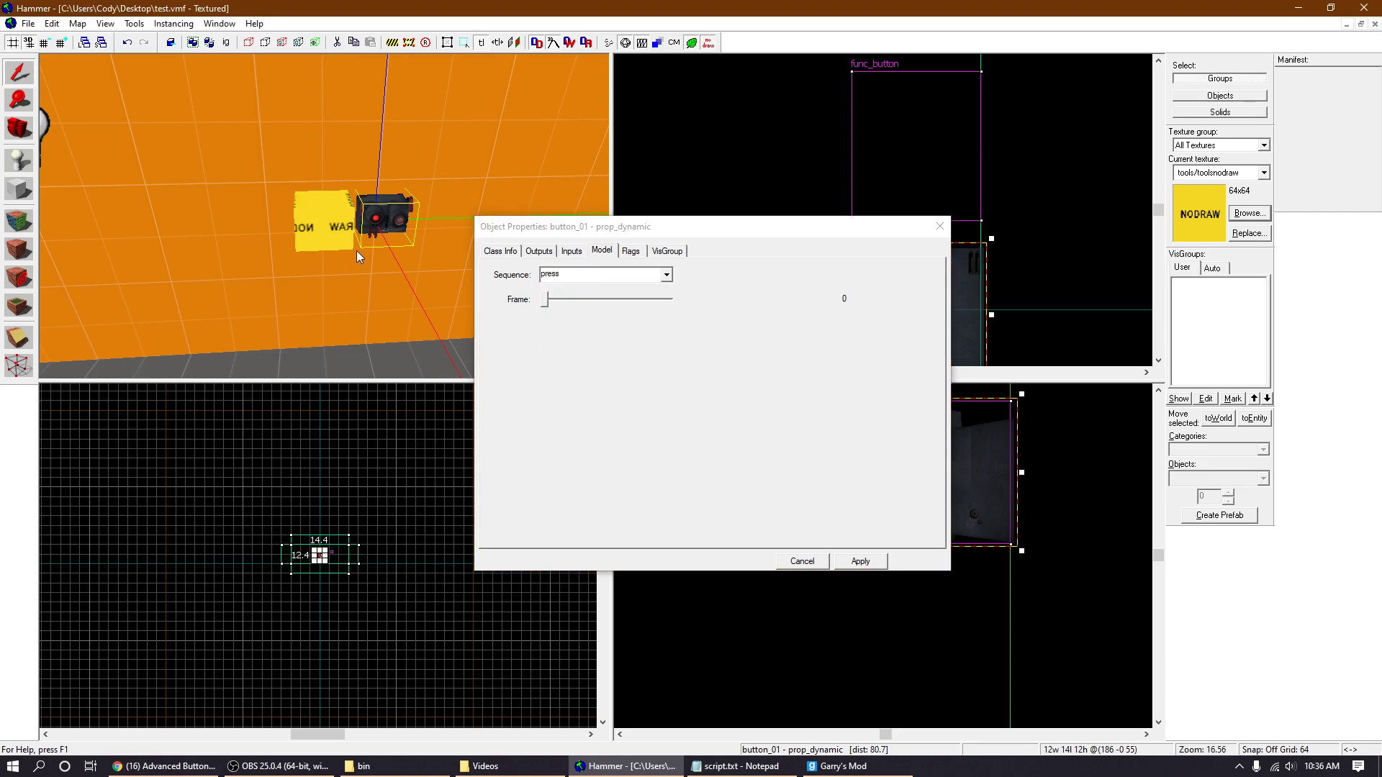
{"action": "key", "text": "z"}
{"action": "key", "text": "w"}
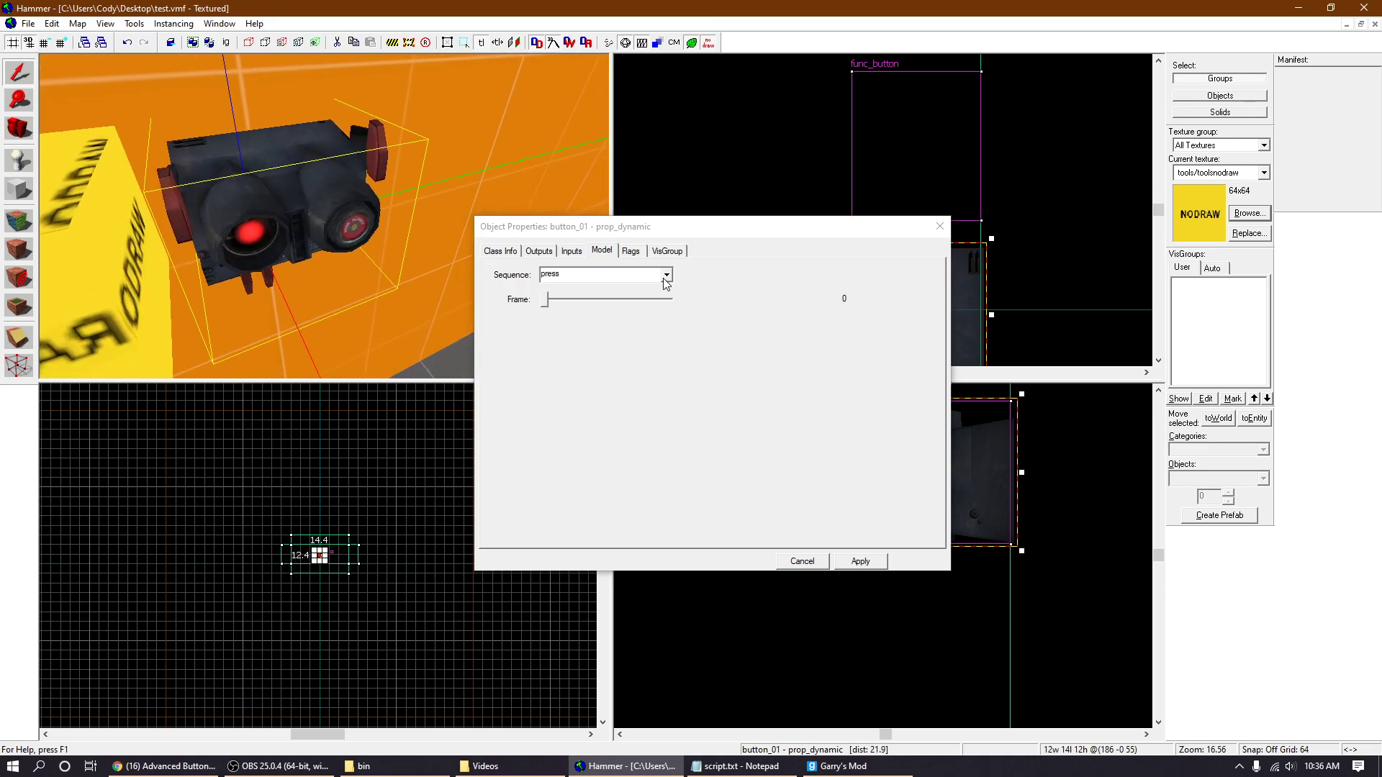
{"action": "left_click", "coordinate": [666, 274]}
{"action": "left_click", "coordinate": [623, 291]}
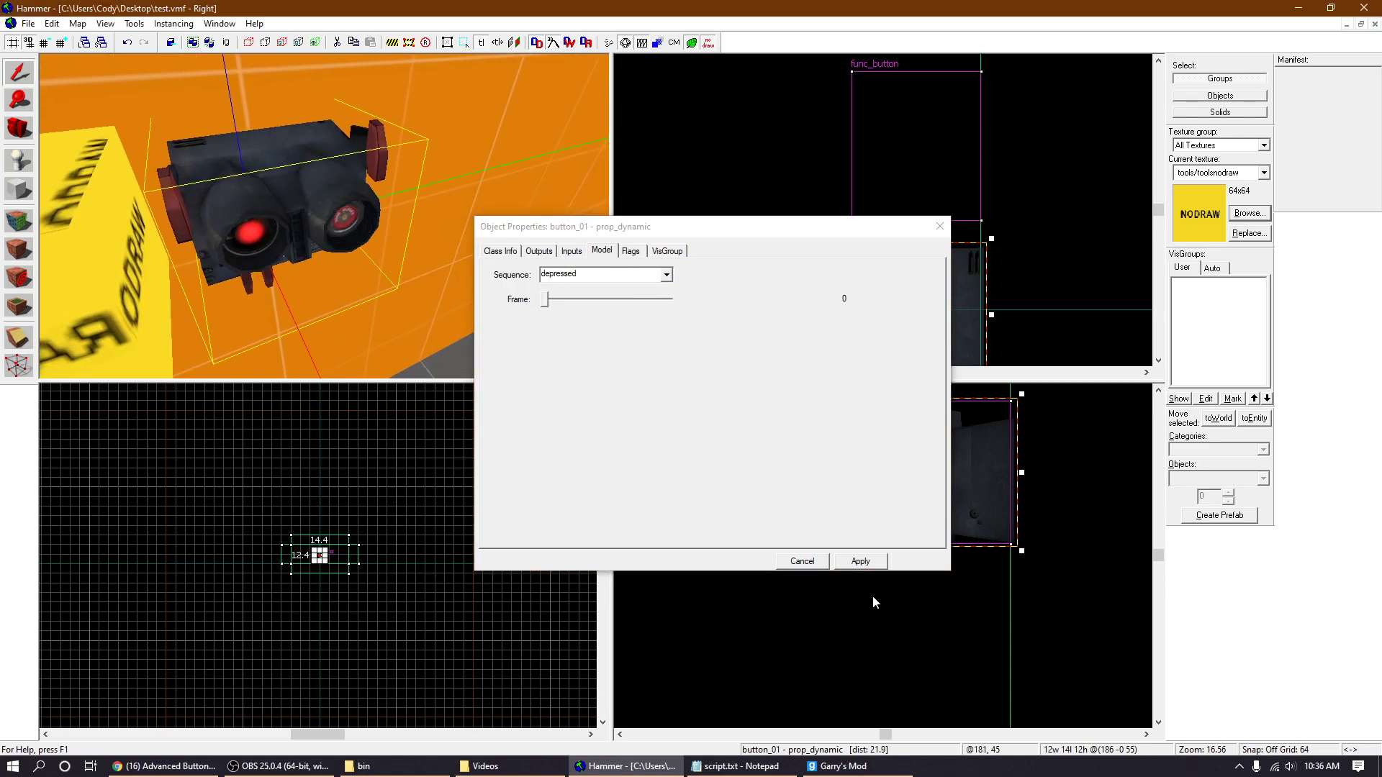
{"action": "left_click", "coordinate": [668, 277]}
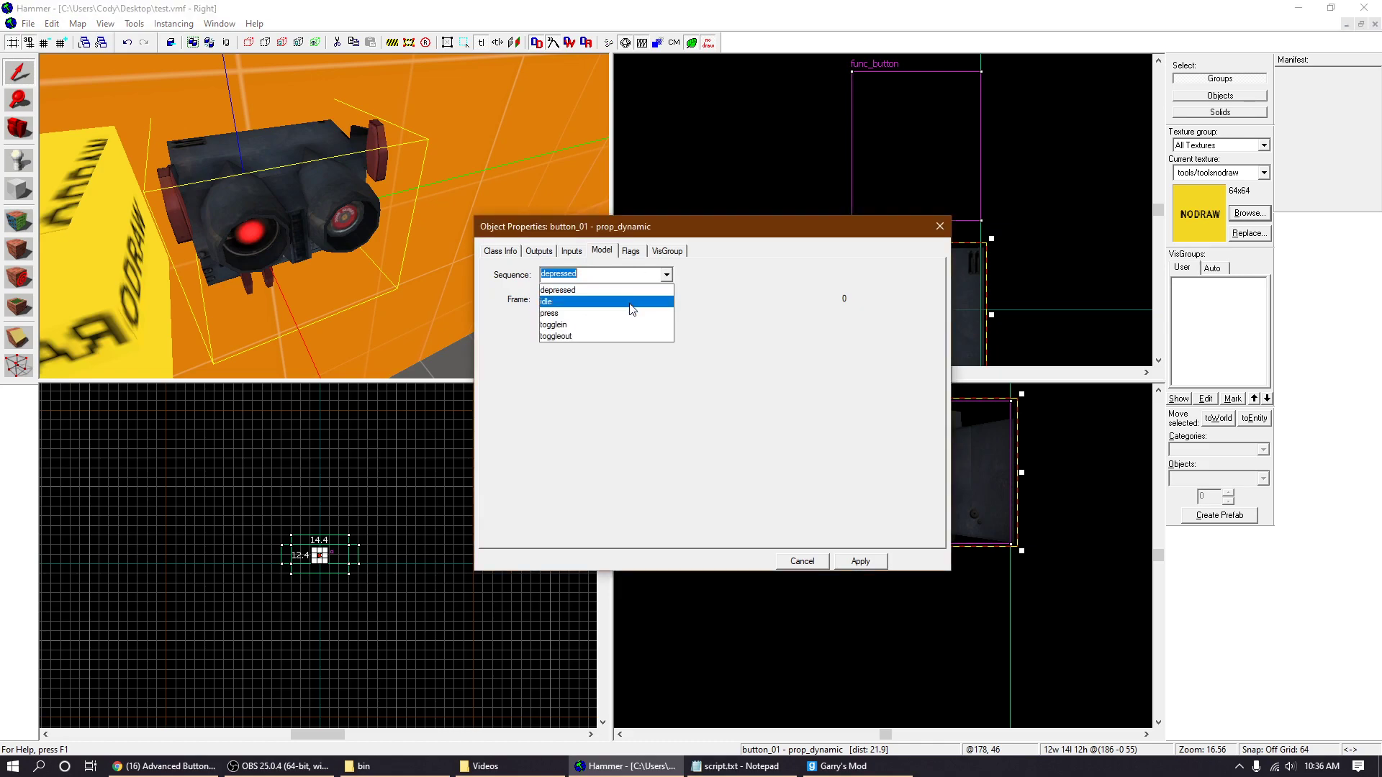
{"action": "left_click", "coordinate": [576, 289]}
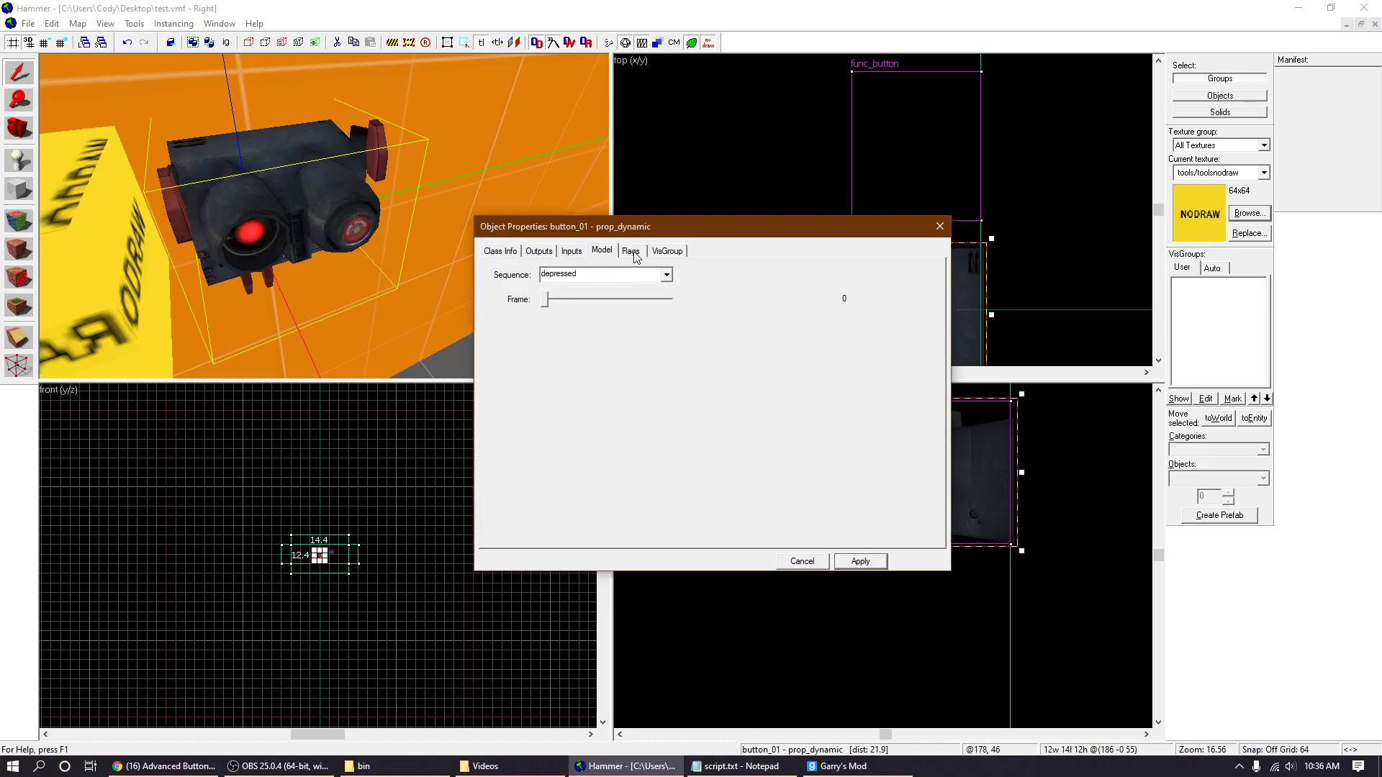
{"action": "left_click", "coordinate": [666, 274]}
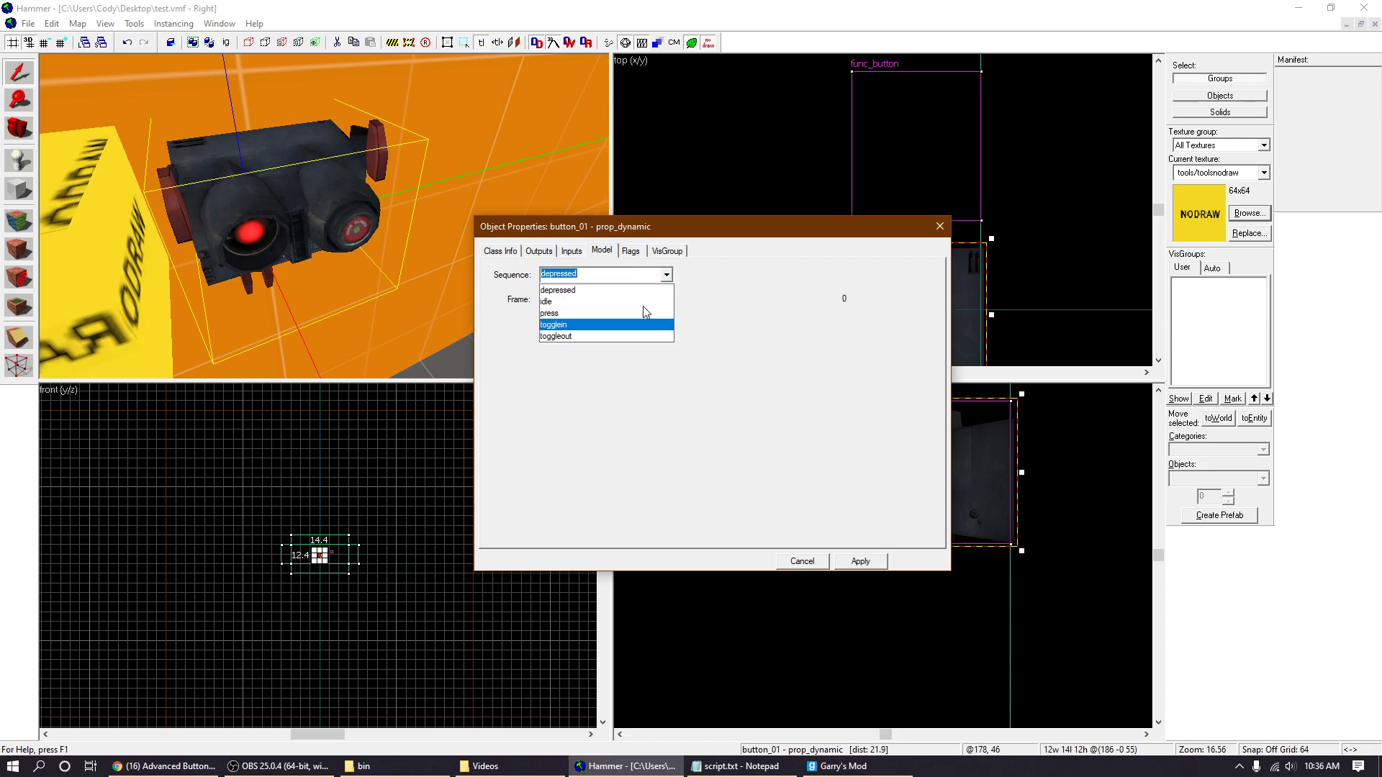
{"action": "left_click", "coordinate": [490, 250]}
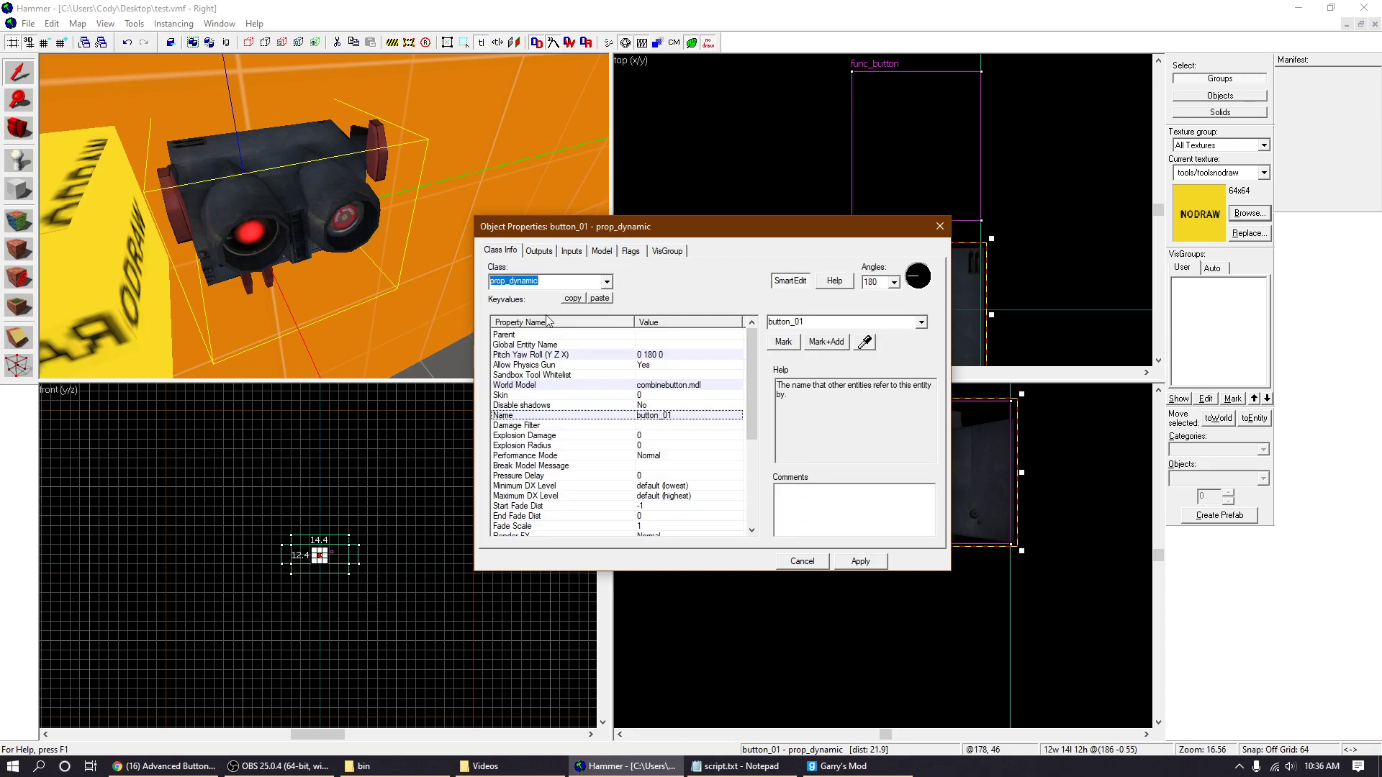
{"action": "left_click", "coordinate": [808, 561]}
- Name the light entity on the orange wall light_01 and apply the change
{"action": "key", "text": "z"}
{"action": "key", "text": "s"}
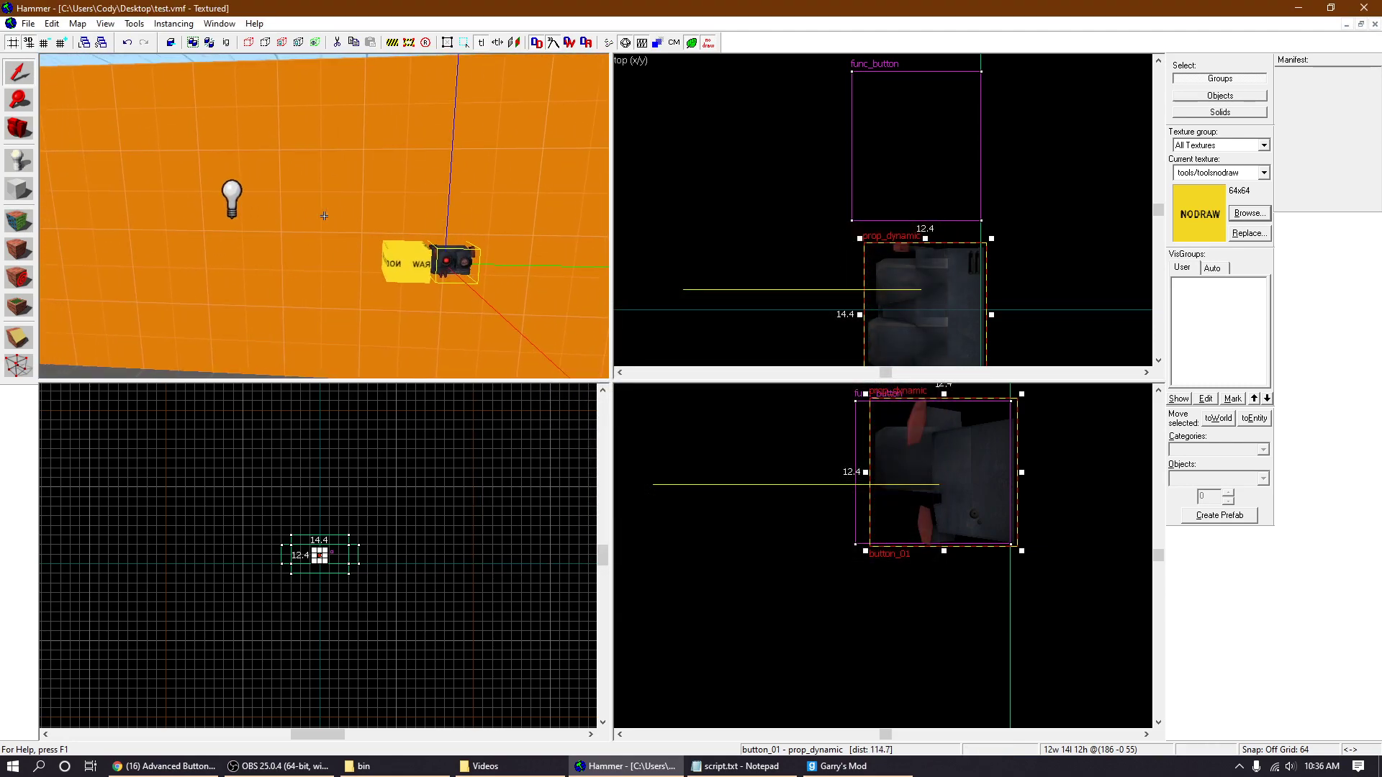
{"action": "key", "text": "z"}
{"action": "left_click", "coordinate": [268, 196]}
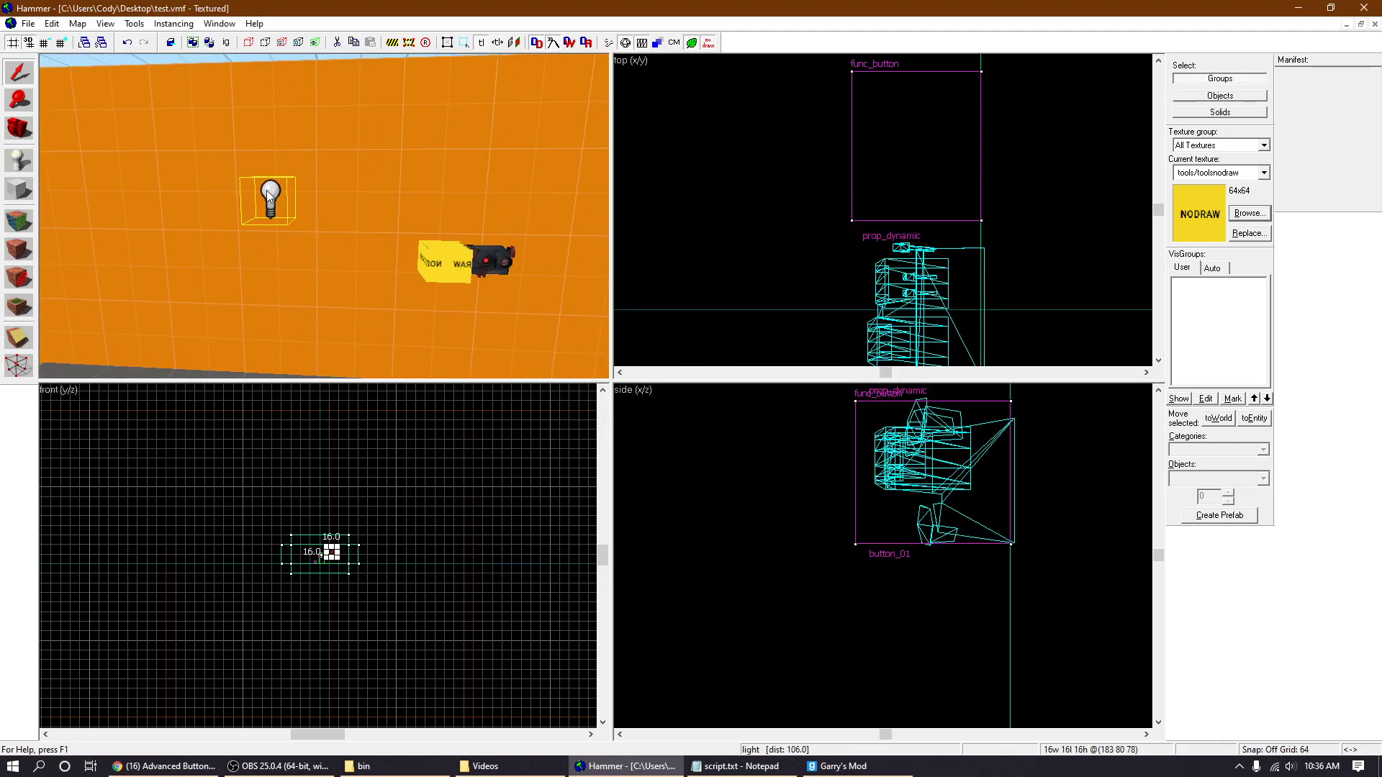
{"action": "double_click", "coordinate": [267, 193]}
{"action": "left_click", "coordinate": [795, 323]}
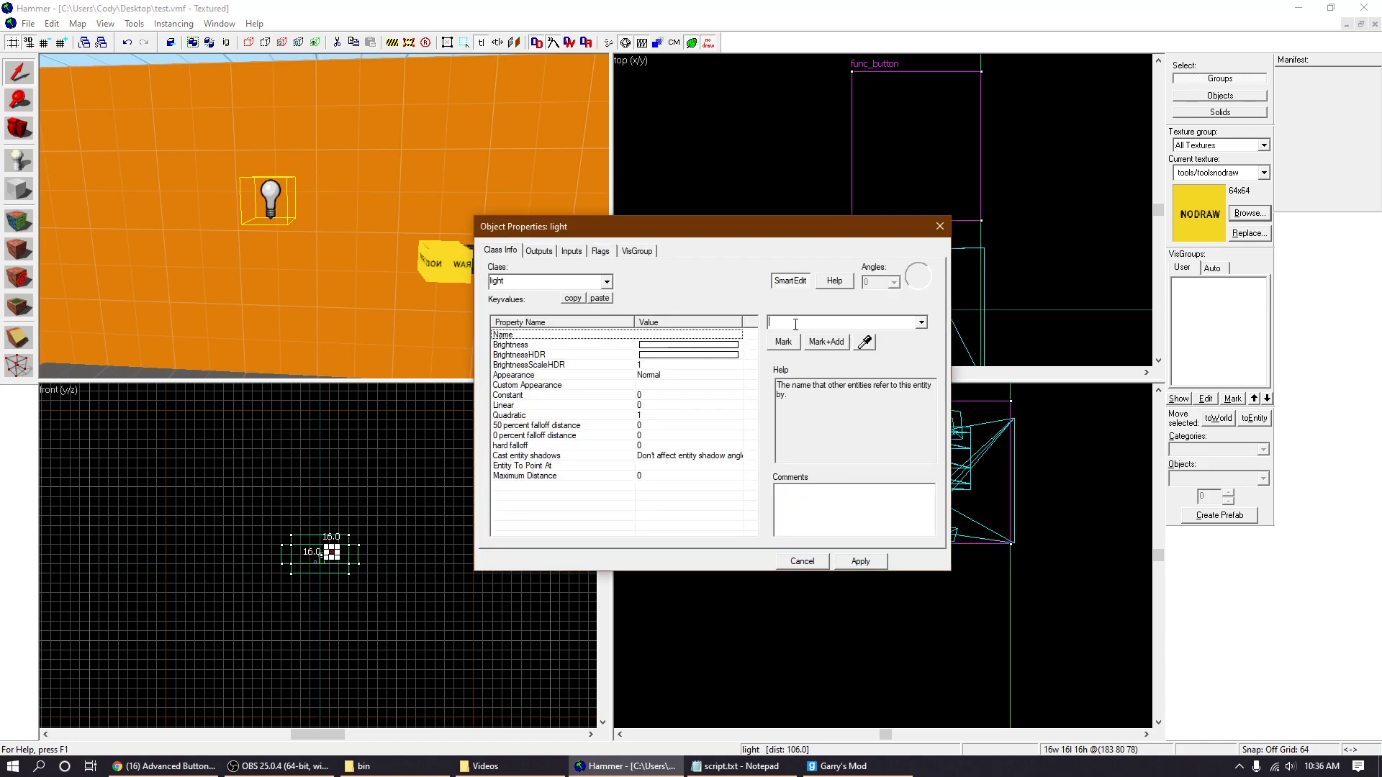
{"action": "type", "text": "light_01"}
{"action": "left_click", "coordinate": [869, 562]}
{"action": "left_click", "coordinate": [797, 563]}
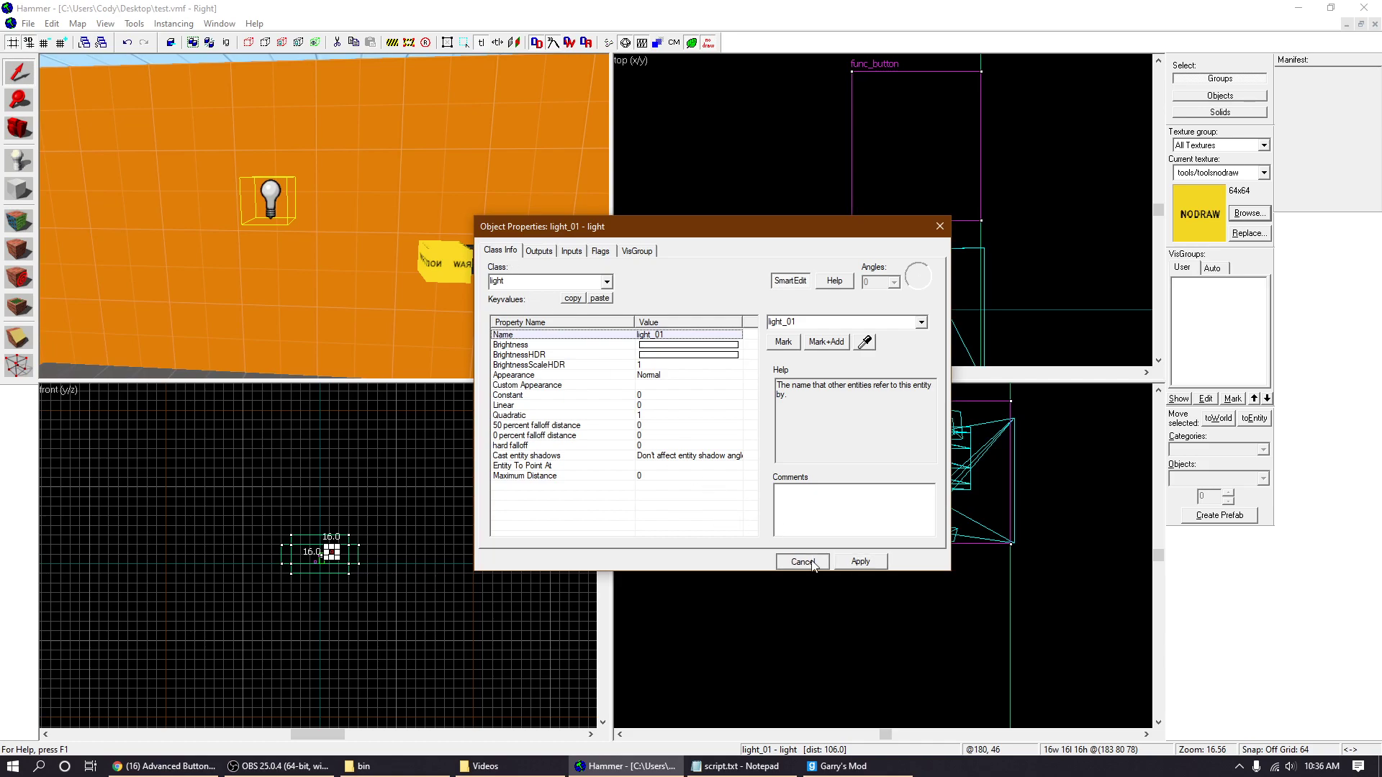
- Select the yellow nodraw func_button brush beside the Combine button prop and show its outputs
{"action": "left_click", "coordinate": [19, 128]}
{"action": "left_click_drag", "start_coordinate": [288, 180], "coordinate": [324, 215]}
{"action": "left_click", "coordinate": [22, 75]}
{"action": "left_click", "coordinate": [328, 225]}
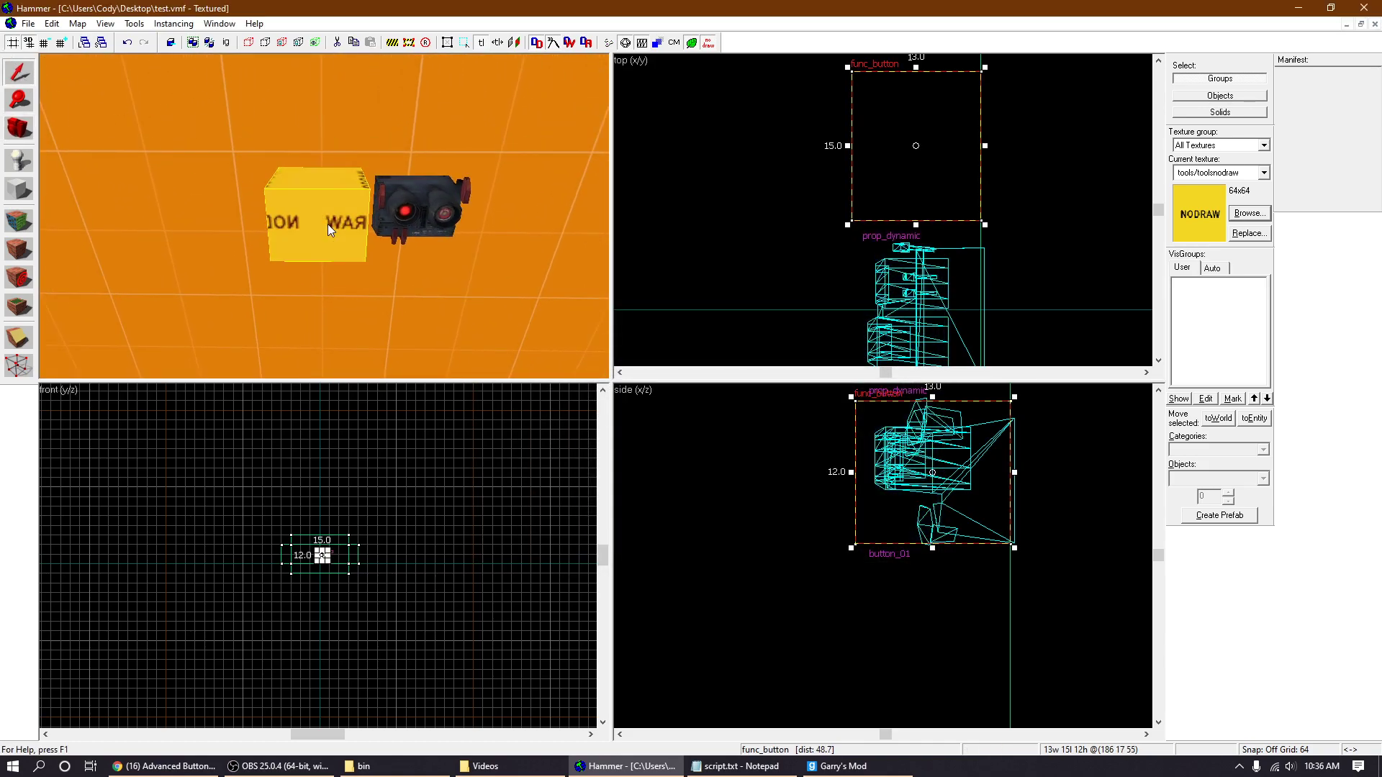
{"action": "key", "text": "alt+Return"}
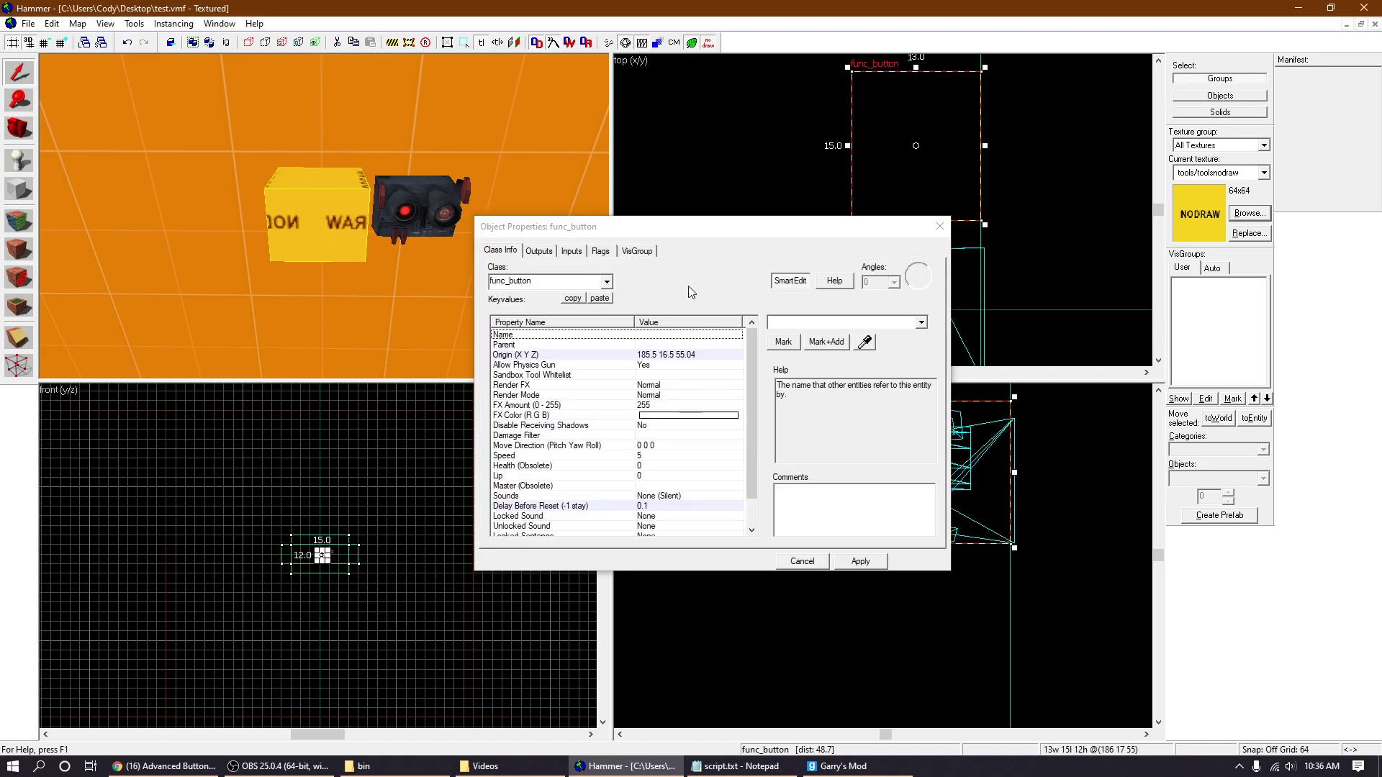
{"action": "left_click_drag", "start_coordinate": [657, 240], "coordinate": [385, 261]}
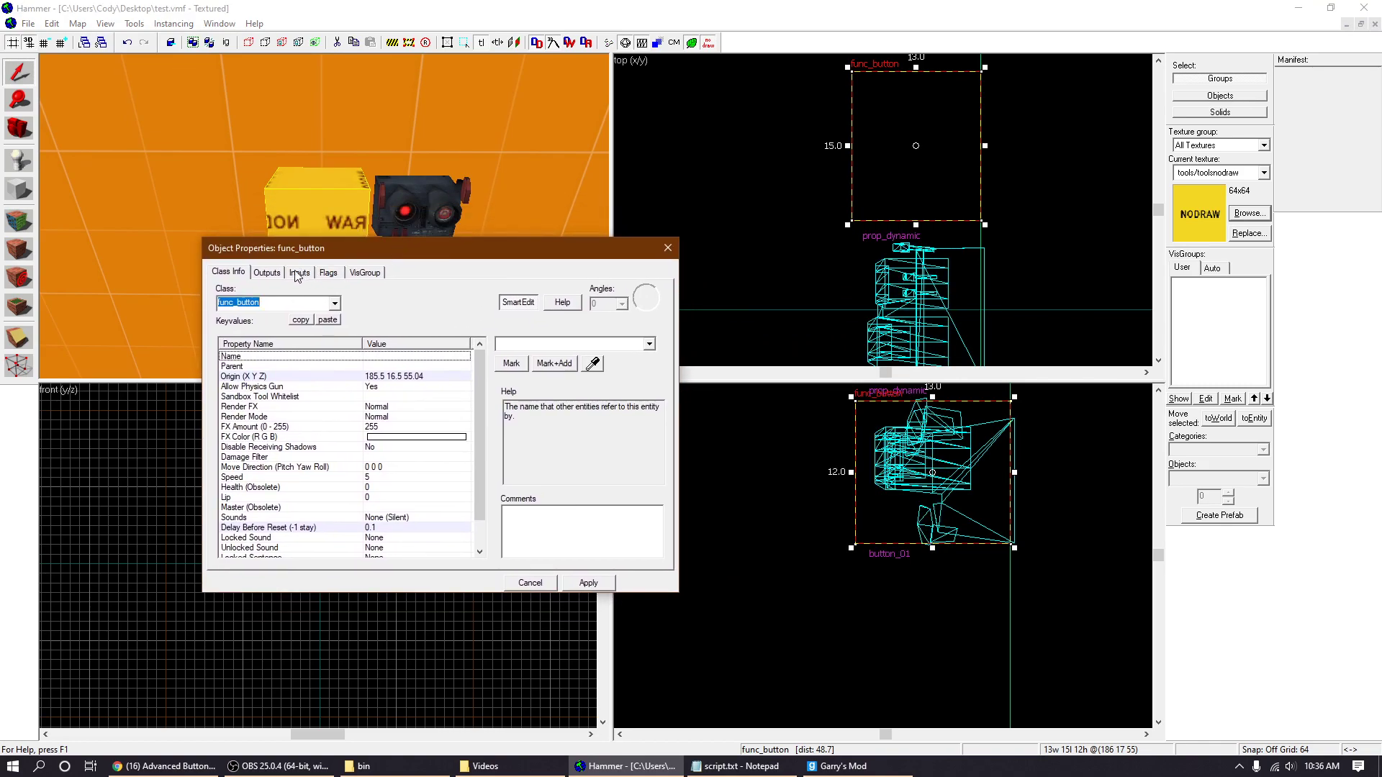
{"action": "left_click", "coordinate": [266, 272]}
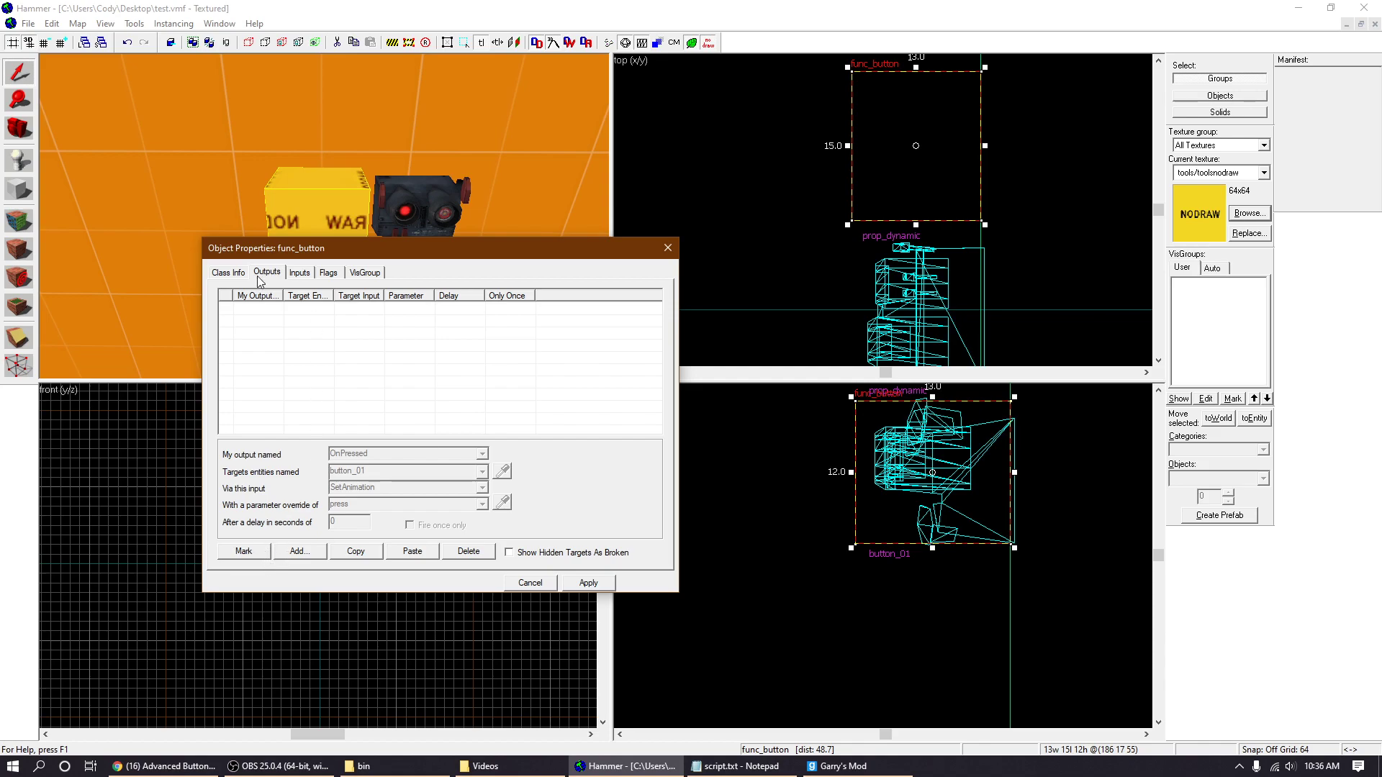
- Add and apply a func_button output that sends Toggle to light_01 on OnPressed
{"action": "left_click_drag", "start_coordinate": [272, 257], "coordinate": [515, 258]}
{"action": "left_click", "coordinate": [543, 552]}
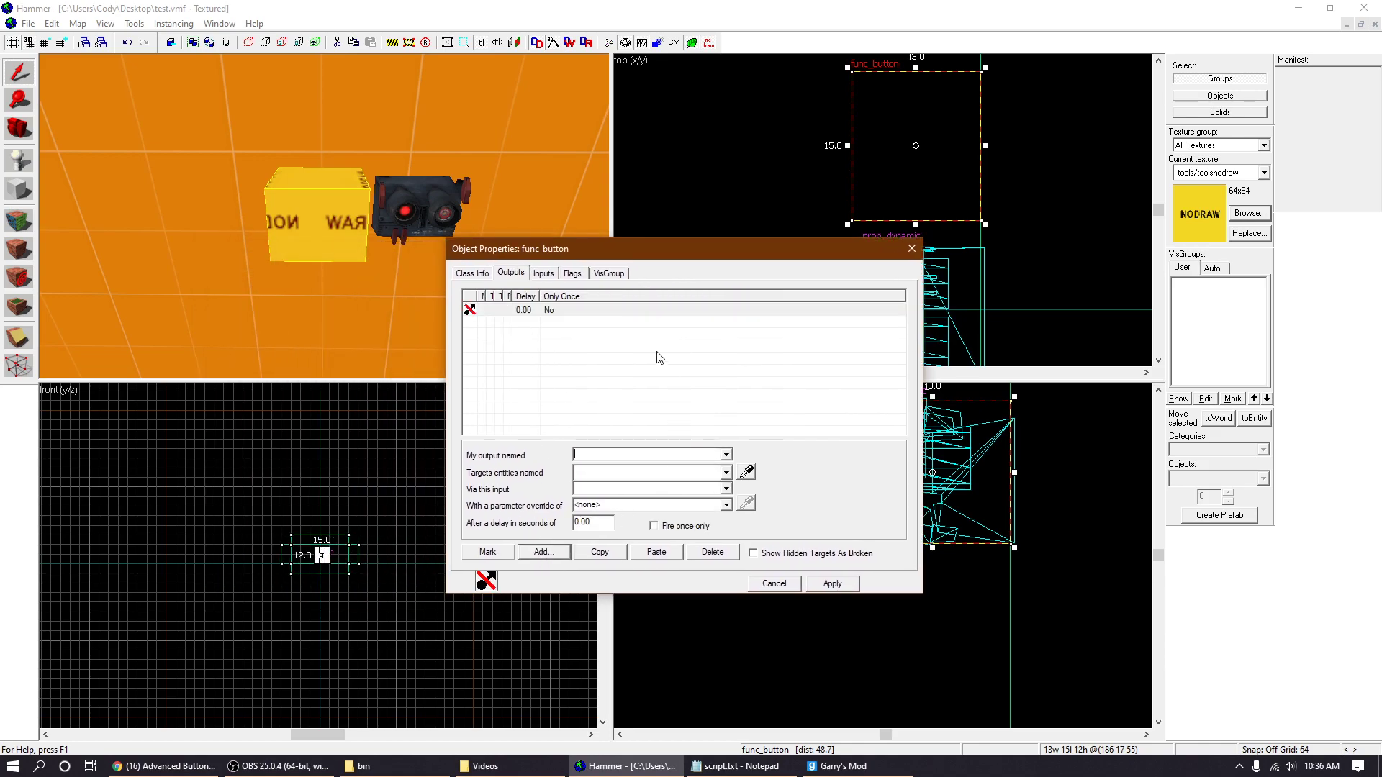
{"action": "left_click", "coordinate": [725, 456]}
{"action": "left_click", "coordinate": [700, 502]}
{"action": "left_click", "coordinate": [726, 473]}
{"action": "left_click", "coordinate": [702, 500]}
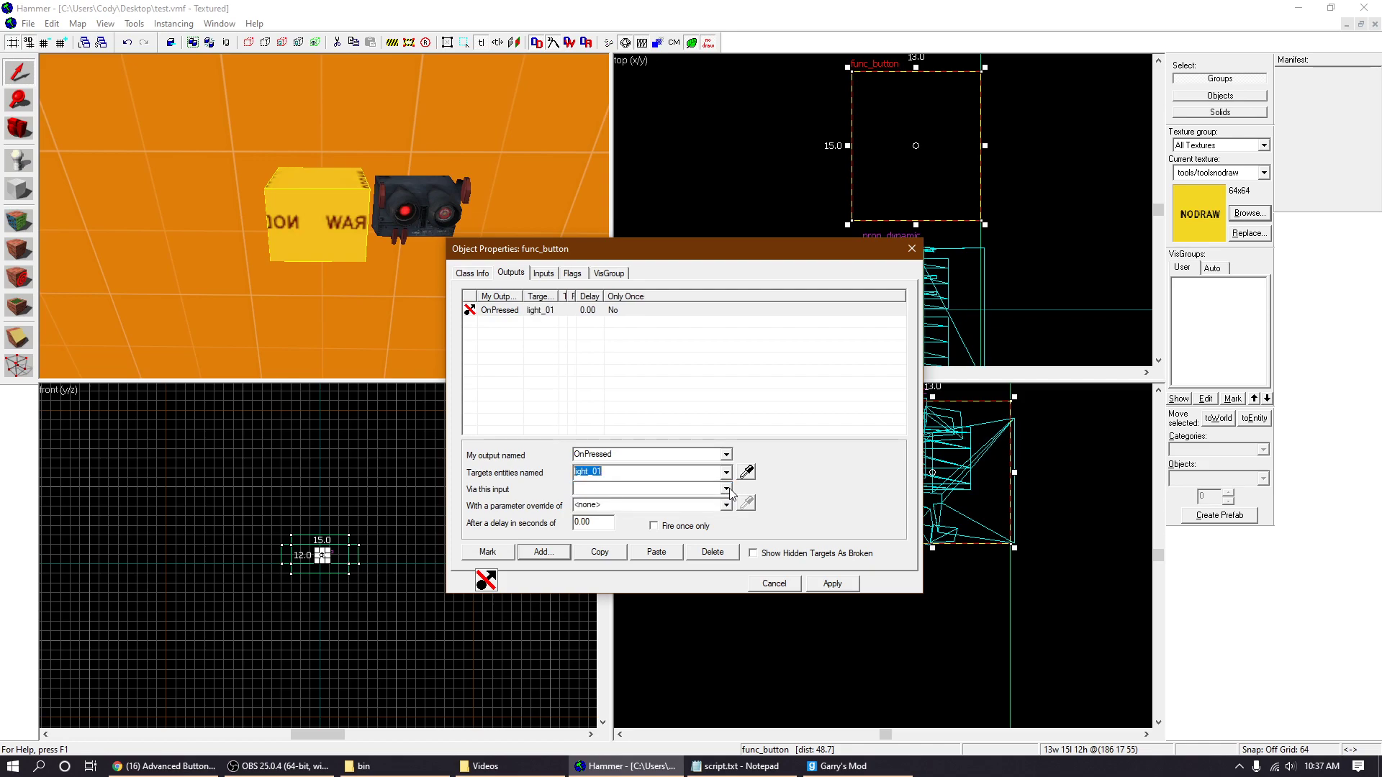
{"action": "left_click", "coordinate": [726, 490]}
{"action": "left_click", "coordinate": [703, 586]}
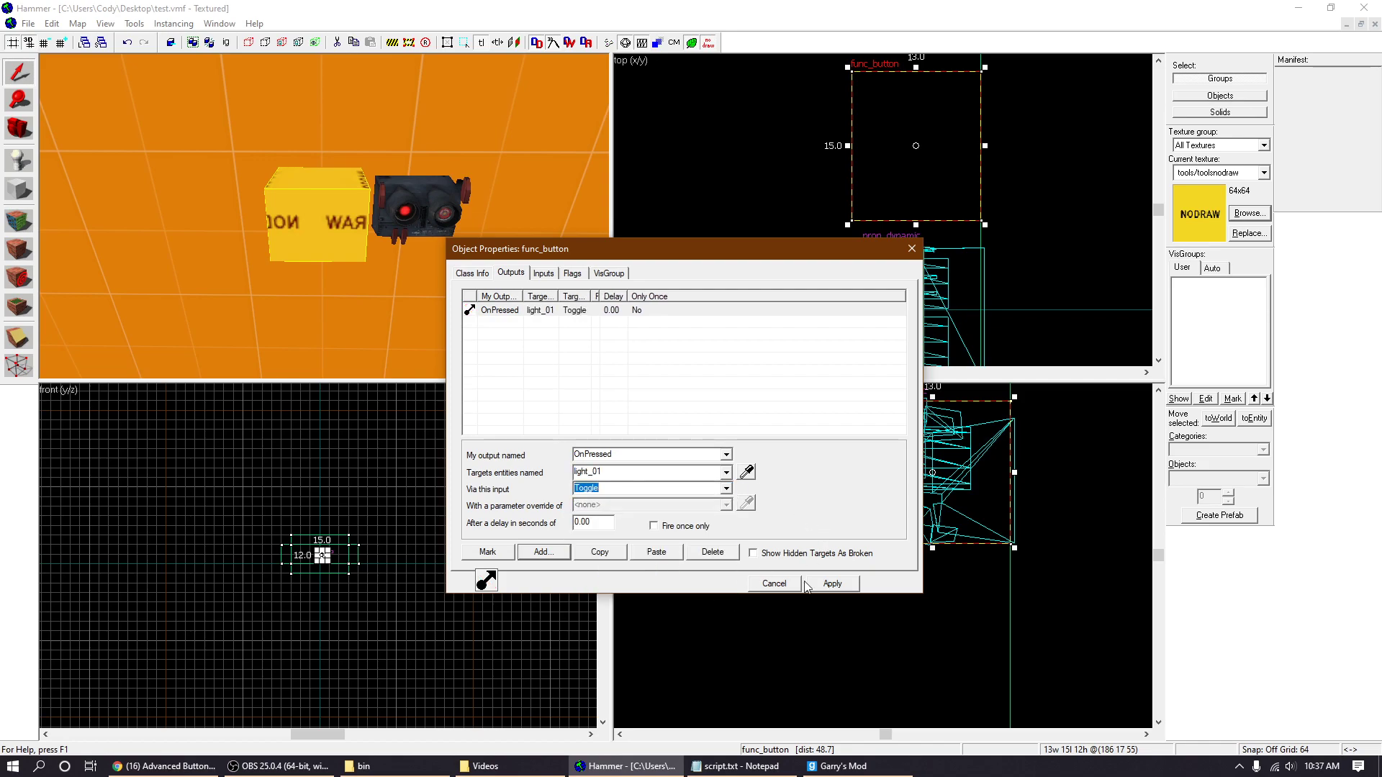
{"action": "left_click", "coordinate": [831, 583]}
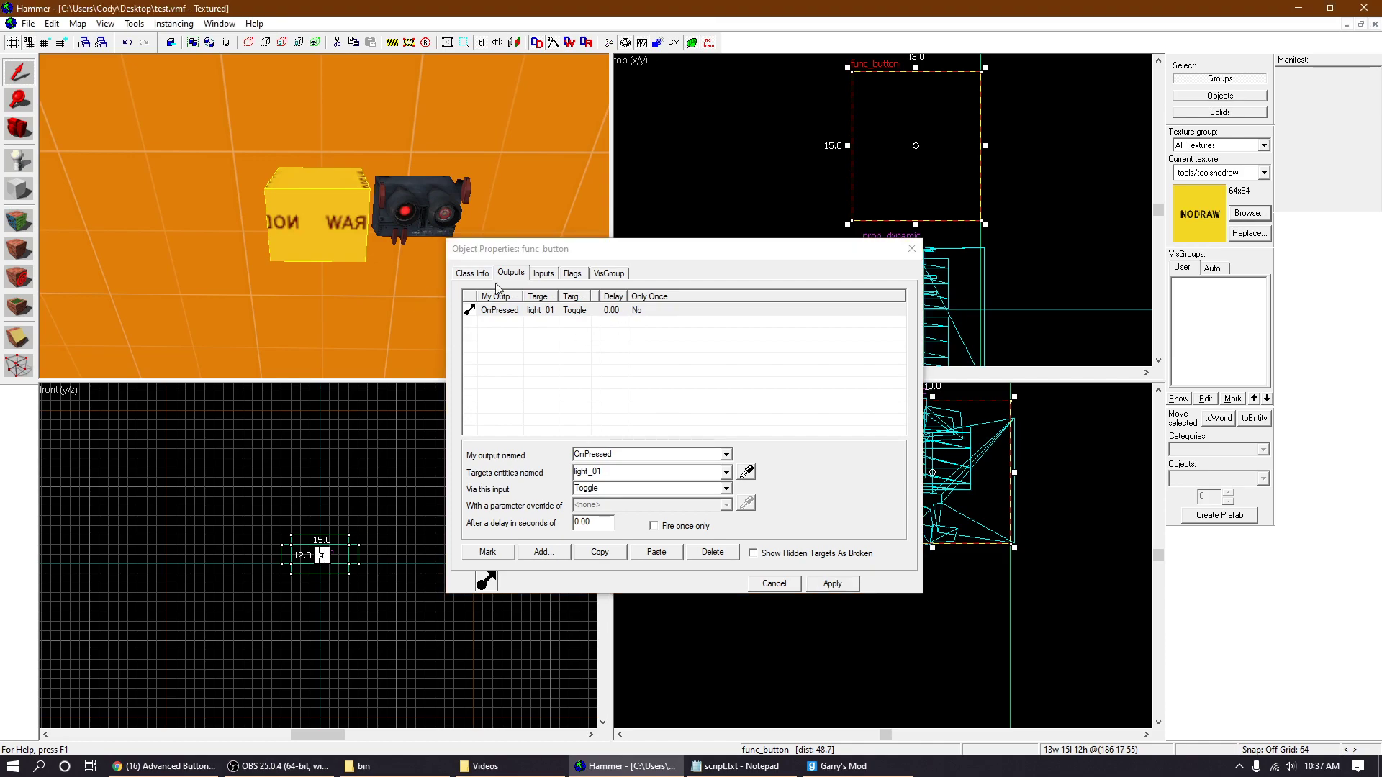
- Add a second func_button output that sends SetAnimation to button_01 on OnPressed
{"action": "left_click", "coordinate": [565, 556]}
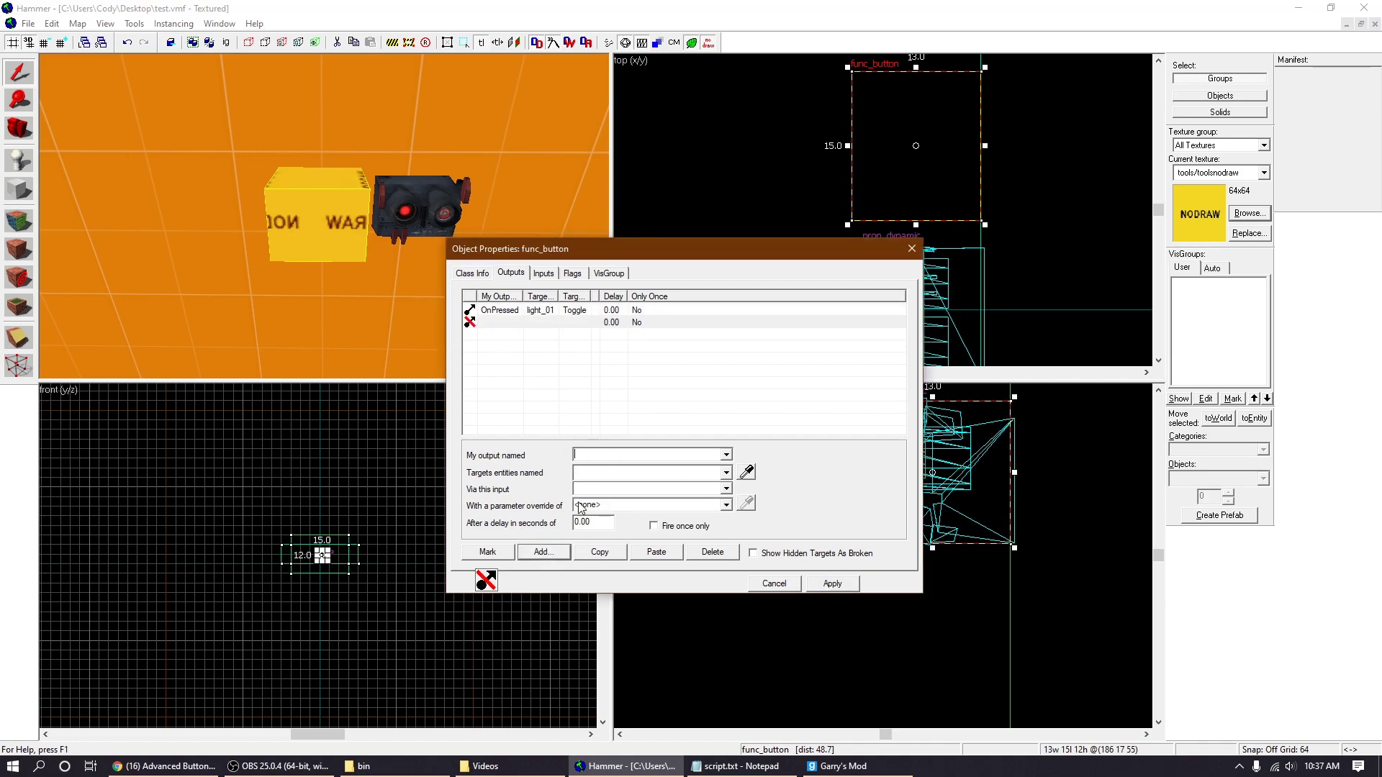
{"action": "left_click", "coordinate": [695, 454]}
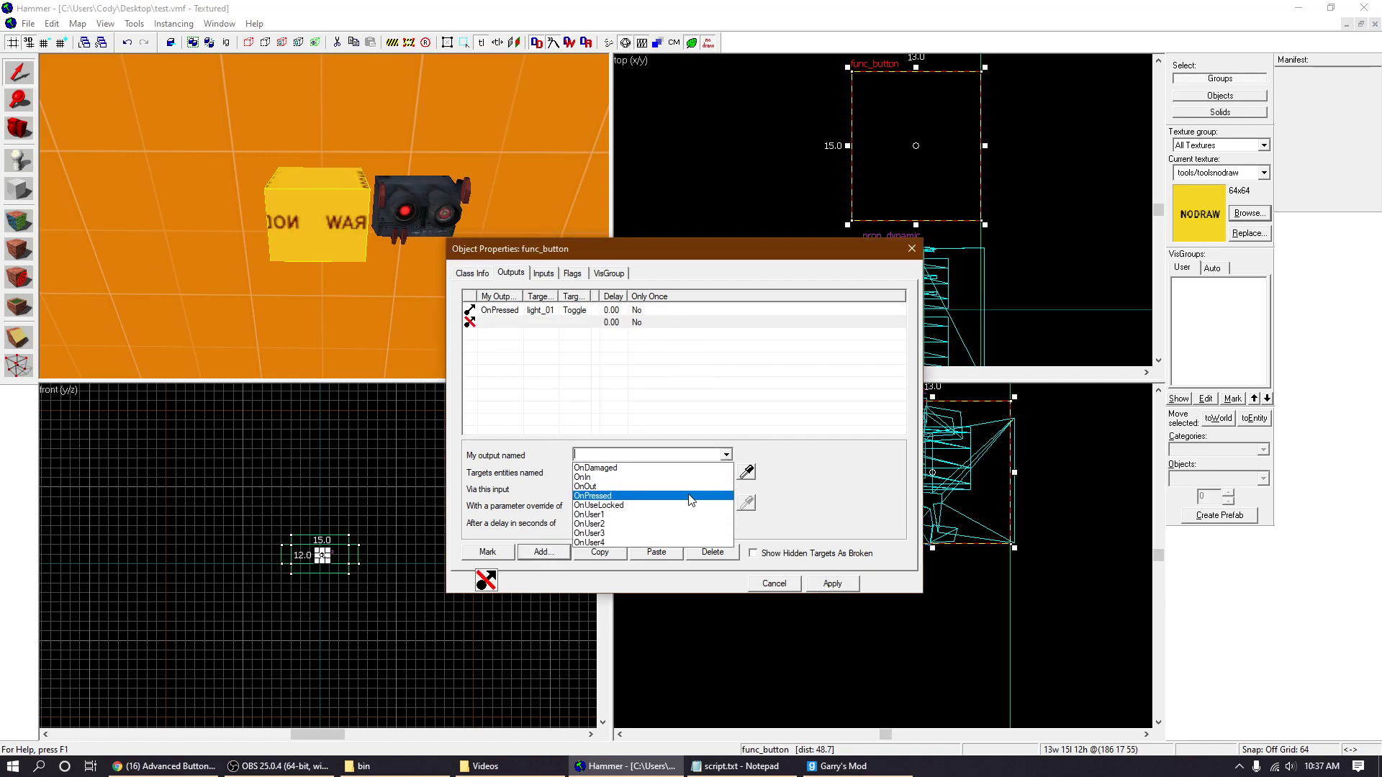
{"action": "left_click", "coordinate": [688, 496]}
{"action": "left_click", "coordinate": [726, 472]}
{"action": "left_click", "coordinate": [695, 486]}
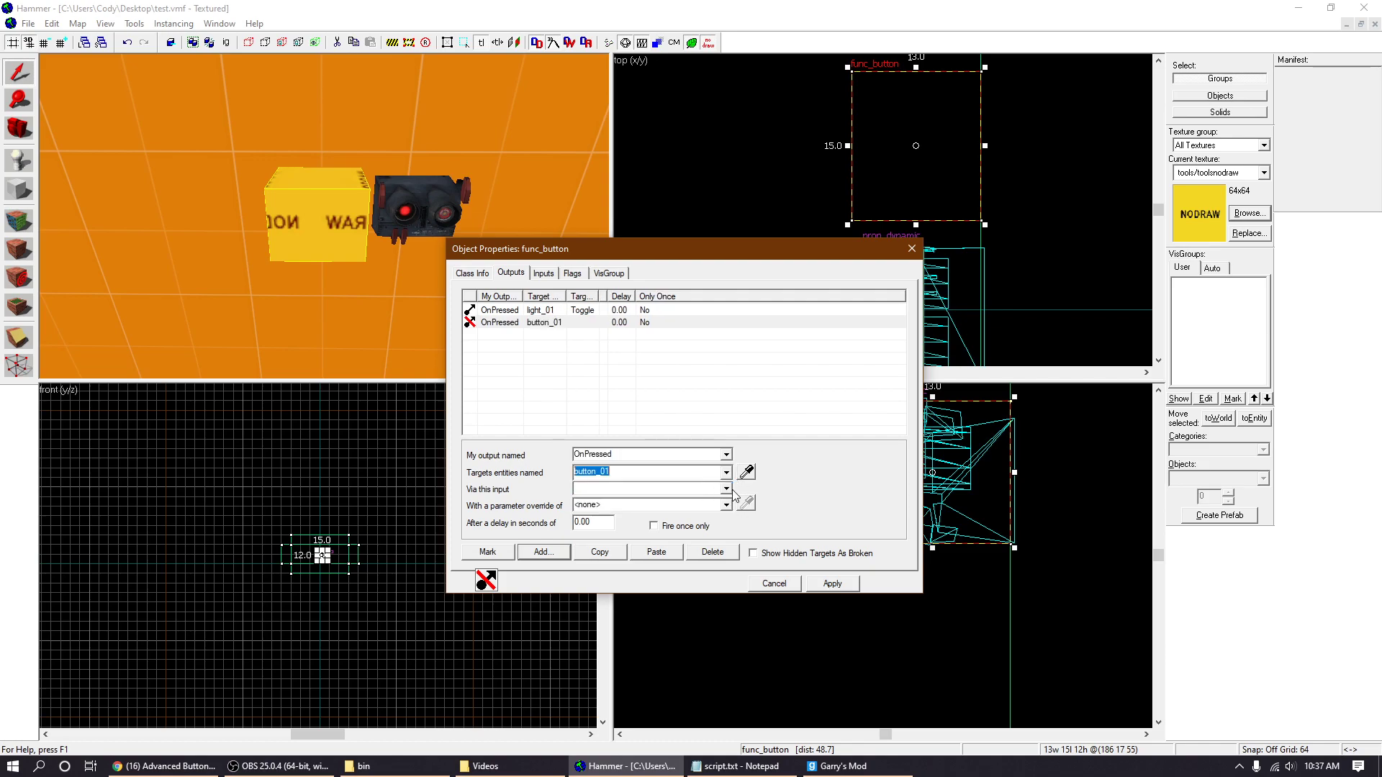
{"action": "left_click", "coordinate": [726, 489]}
{"action": "left_click", "coordinate": [728, 563]}
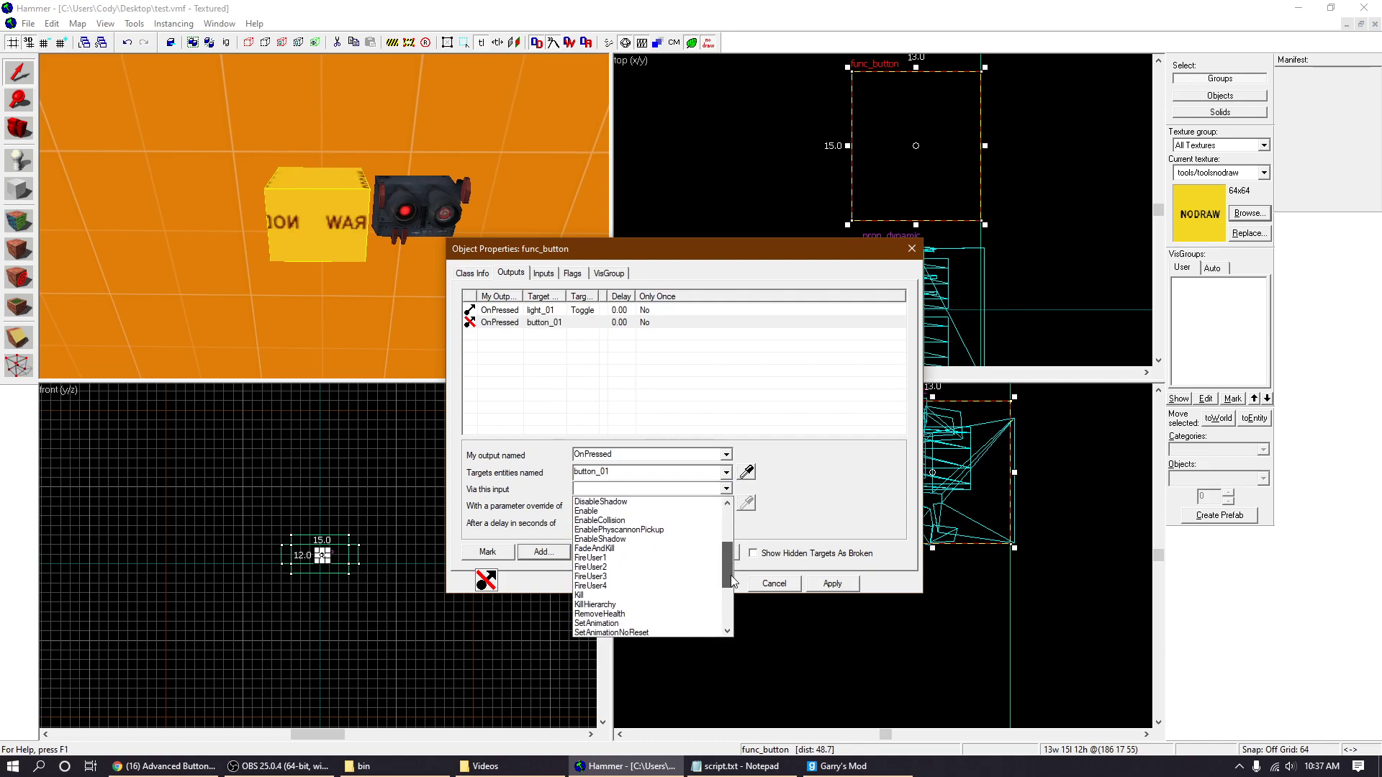
{"action": "left_click", "coordinate": [649, 587]}
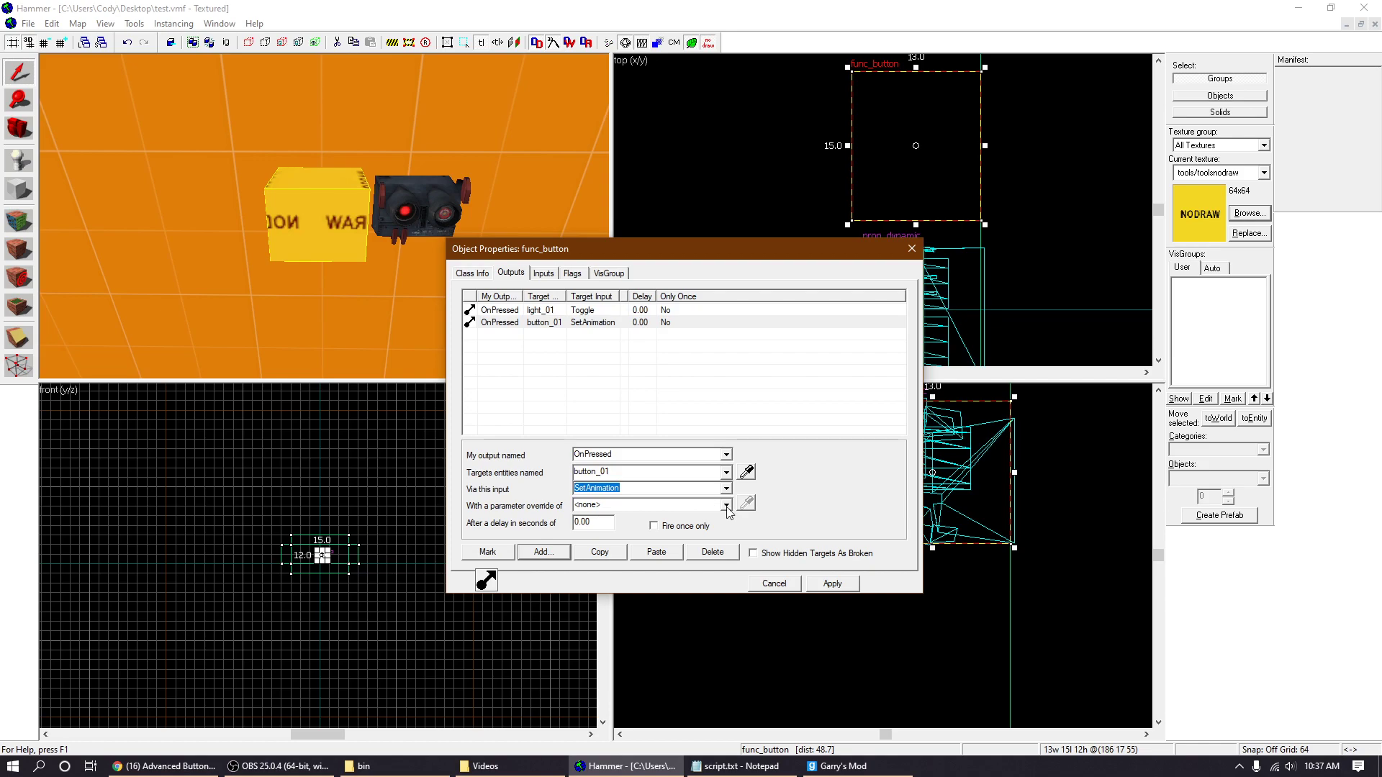
- Set the SetAnimation output's parameter override to press, apply the change and close the func_button's properties
{"action": "left_click", "coordinate": [726, 506]}
{"action": "left_click", "coordinate": [706, 506]}
{"action": "type", "text": "press"}
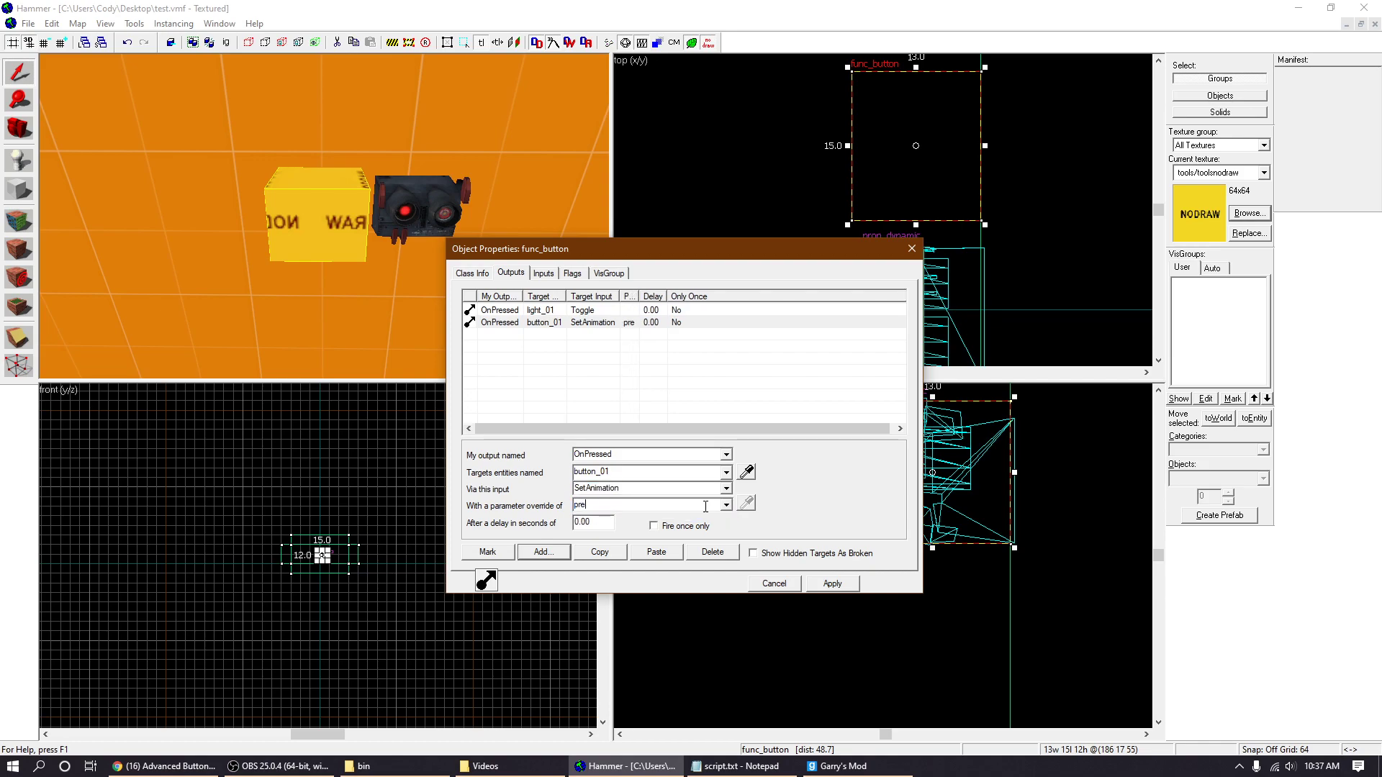
{"action": "left_click", "coordinate": [843, 584]}
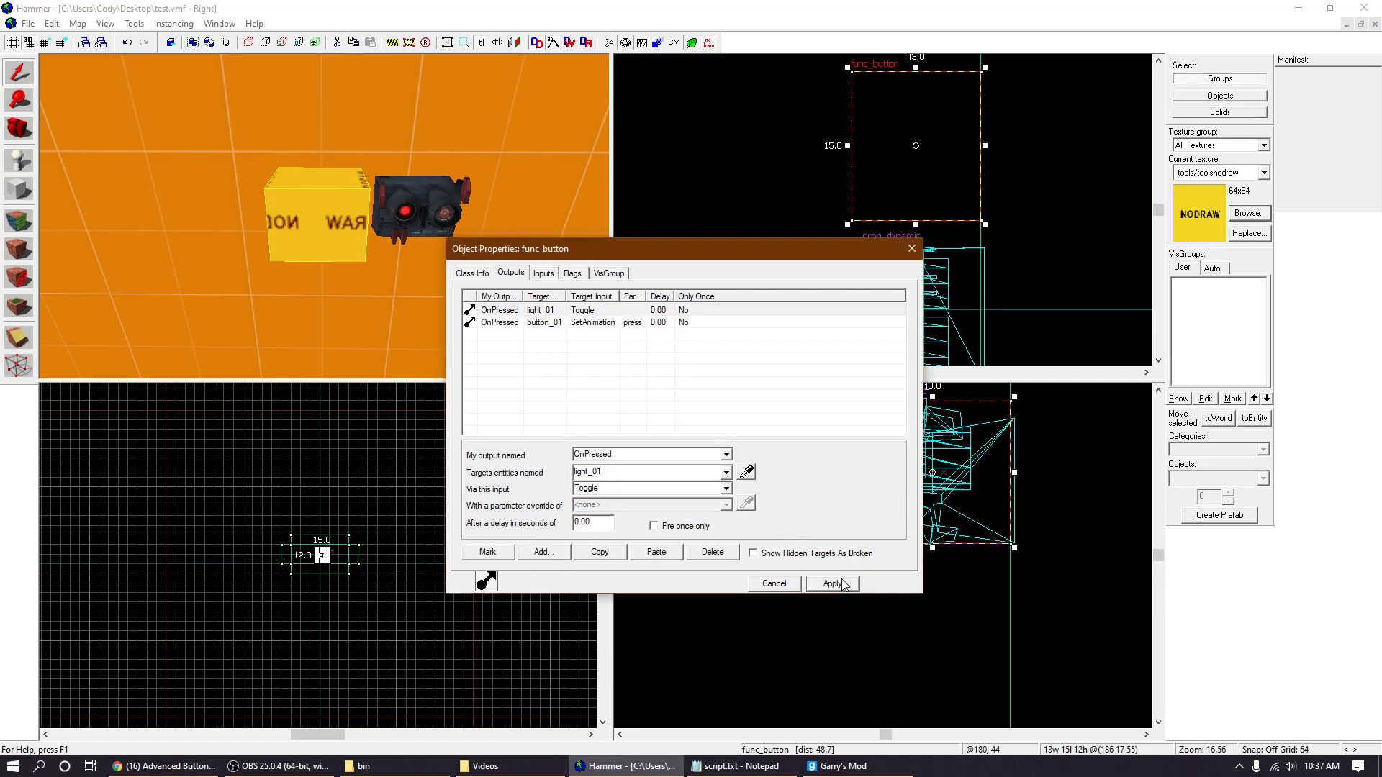
{"action": "left_click", "coordinate": [773, 583]}
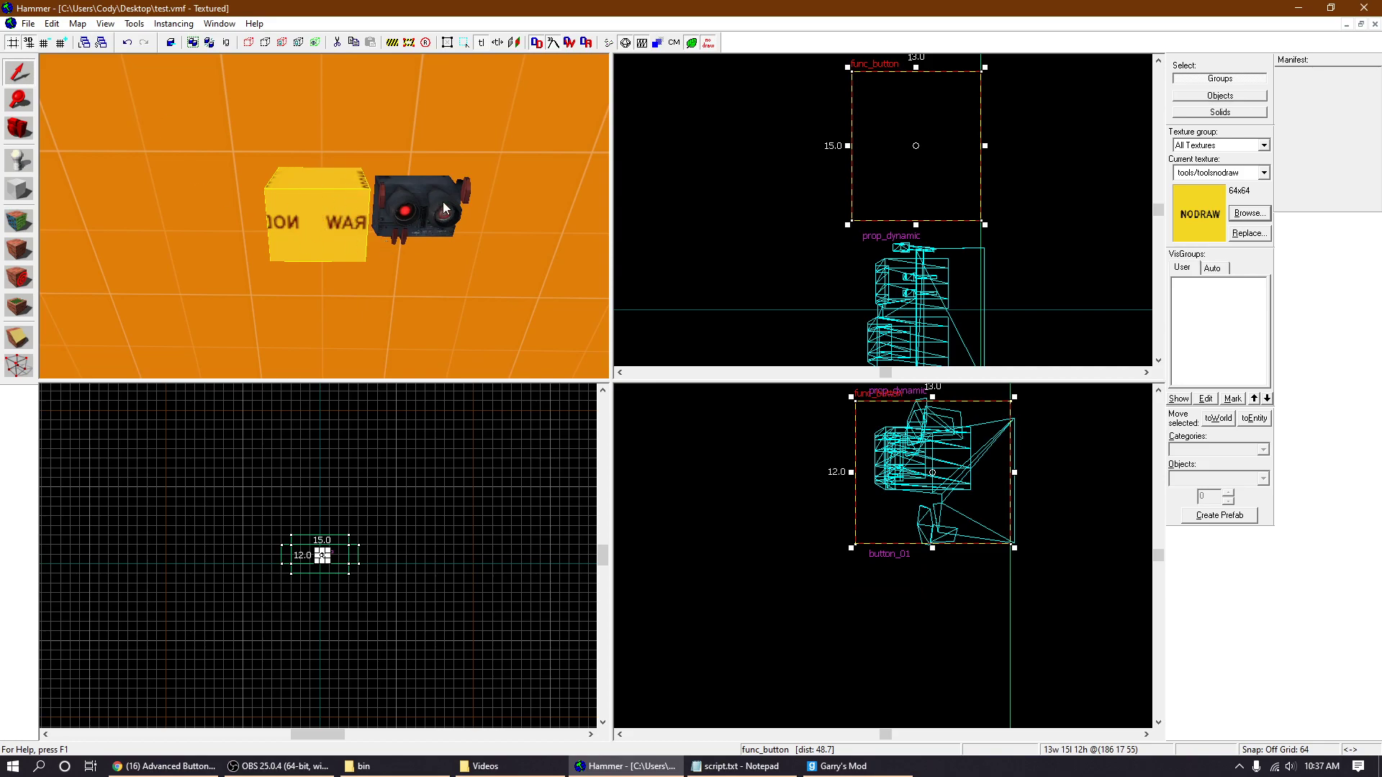
- Move the func_button brush in the top view so it encloses the Combine button prop, and deselect it
{"action": "key", "text": "z"}
{"action": "key", "text": "s"}
{"action": "key", "text": "a"}
{"action": "key", "text": "z"}
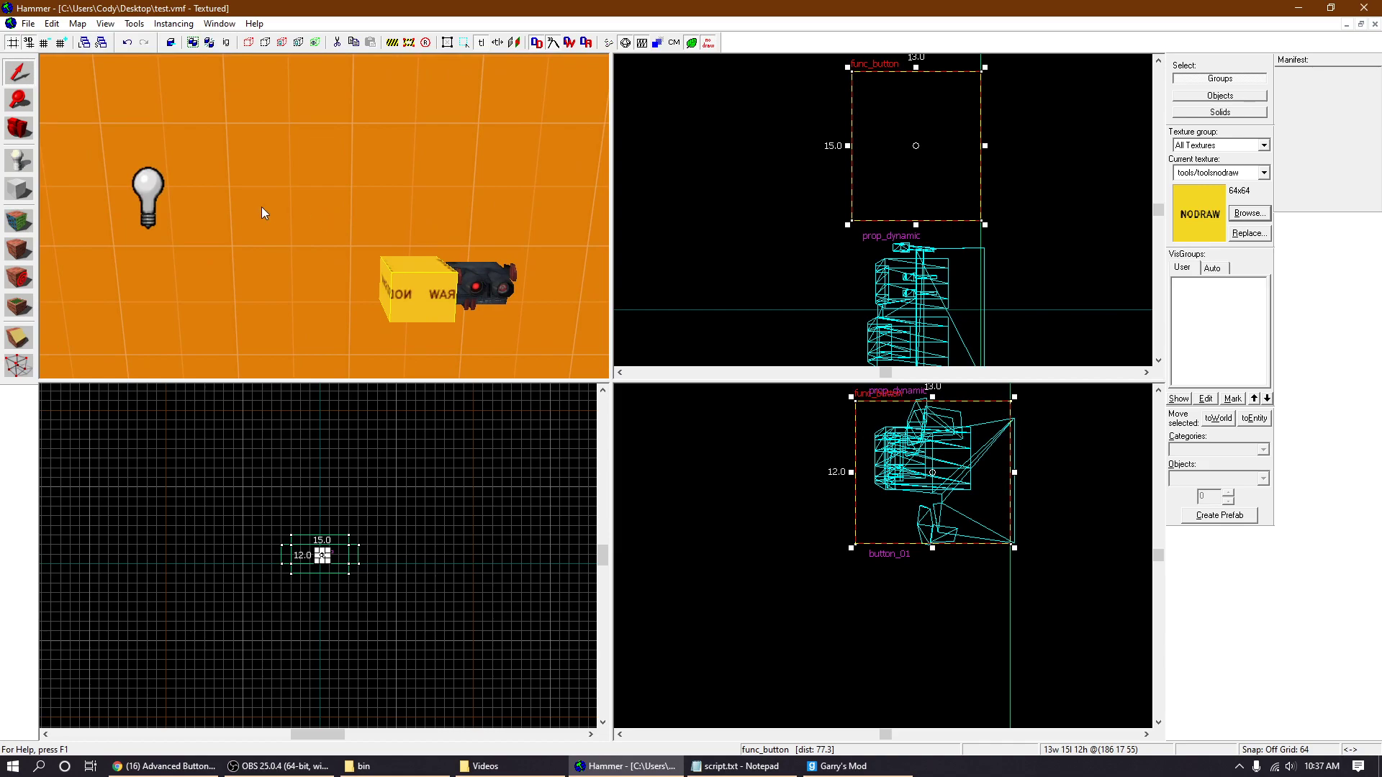
{"action": "left_click_drag", "start_coordinate": [921, 120], "coordinate": [922, 285]}
{"action": "key", "text": "z"}
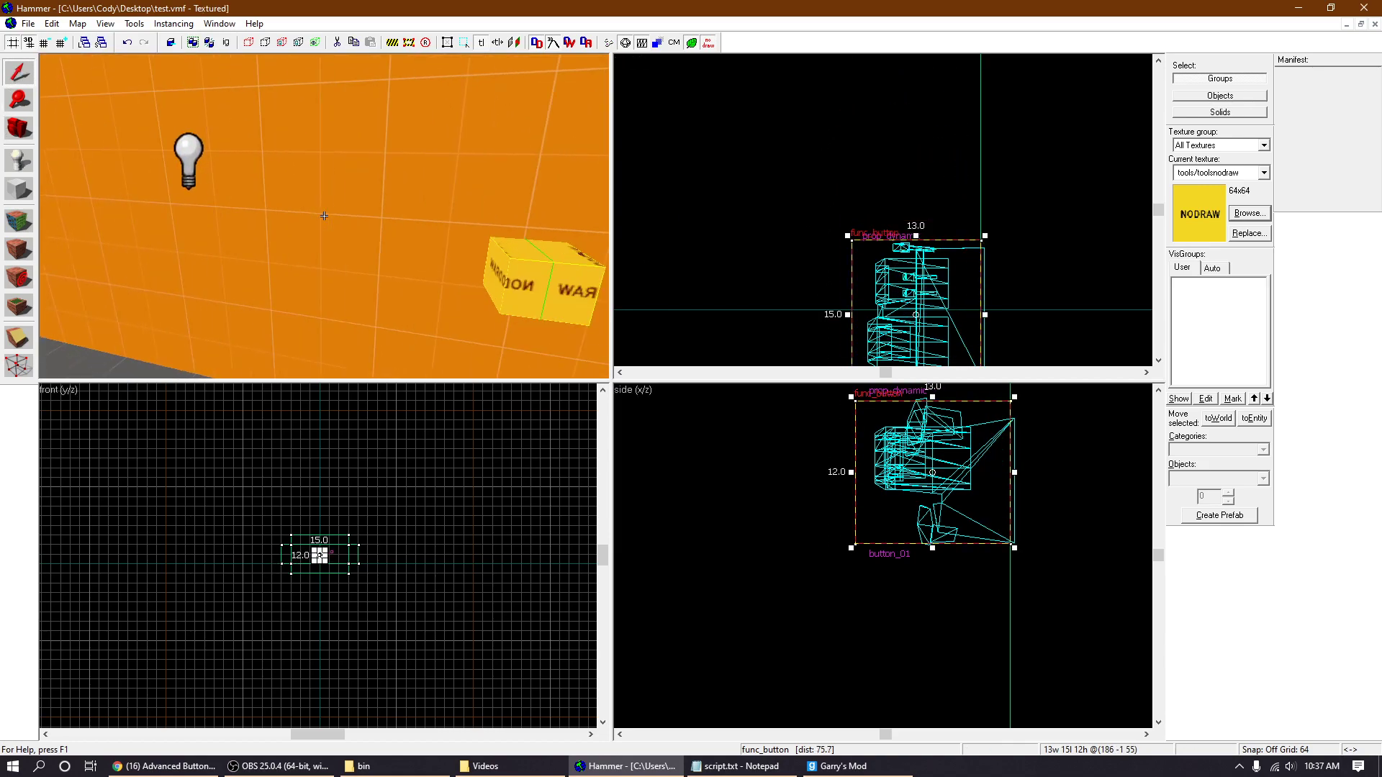
{"action": "key", "text": "d"}
{"action": "key", "text": "z"}
{"action": "key", "text": "Escape"}
{"action": "left_click", "coordinate": [18, 129]}
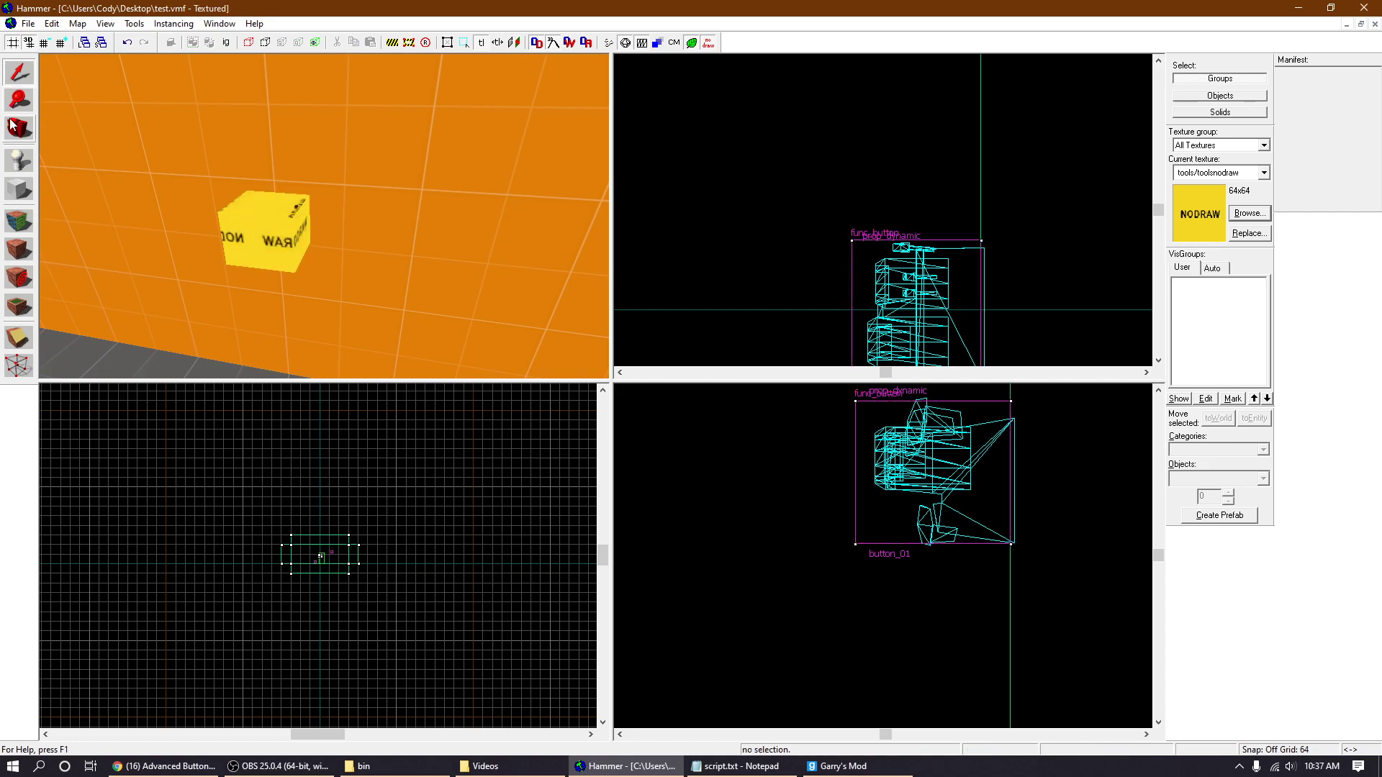
- Reposition light_01 in the top and side views so it sits in line with the Combine button and above it
{"action": "key", "text": "z"}
{"action": "key", "text": "s"}
{"action": "key", "text": "w"}
{"action": "key", "text": "z"}
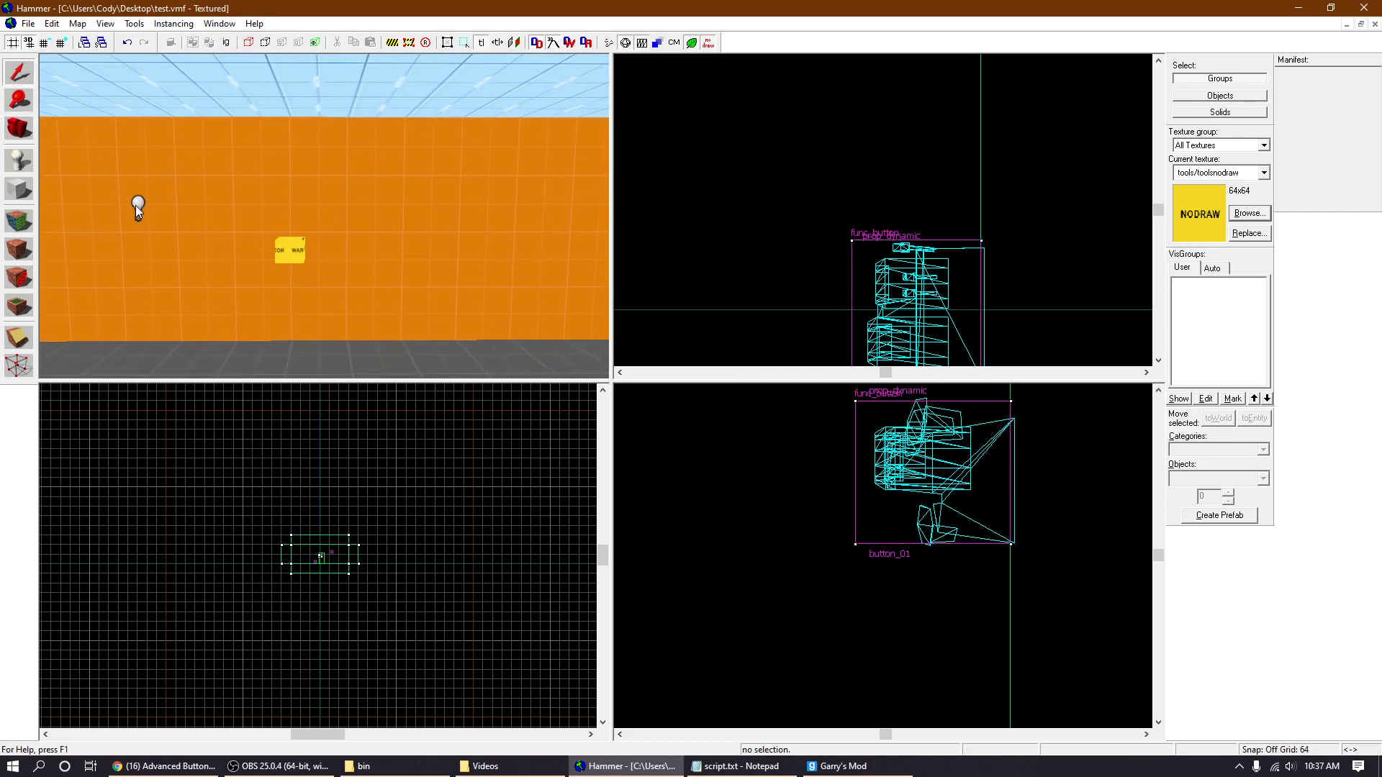
{"action": "left_click", "coordinate": [138, 206]}
{"action": "scroll", "coordinate": [845, 154], "scroll_direction": "down", "scroll_amount": 10}
{"action": "left_click_drag", "start_coordinate": [860, 106], "coordinate": [809, 215]}
{"action": "scroll", "coordinate": [930, 620], "scroll_direction": "down", "scroll_amount": 3}
{"action": "scroll", "coordinate": [824, 461], "scroll_direction": "up", "scroll_amount": 3}
{"action": "left_click_drag", "start_coordinate": [822, 457], "coordinate": [904, 416]}
{"action": "key", "text": "Escape"}
{"action": "left_click", "coordinate": [18, 129]}
{"action": "key", "text": "z"}
{"action": "key", "text": "w"}
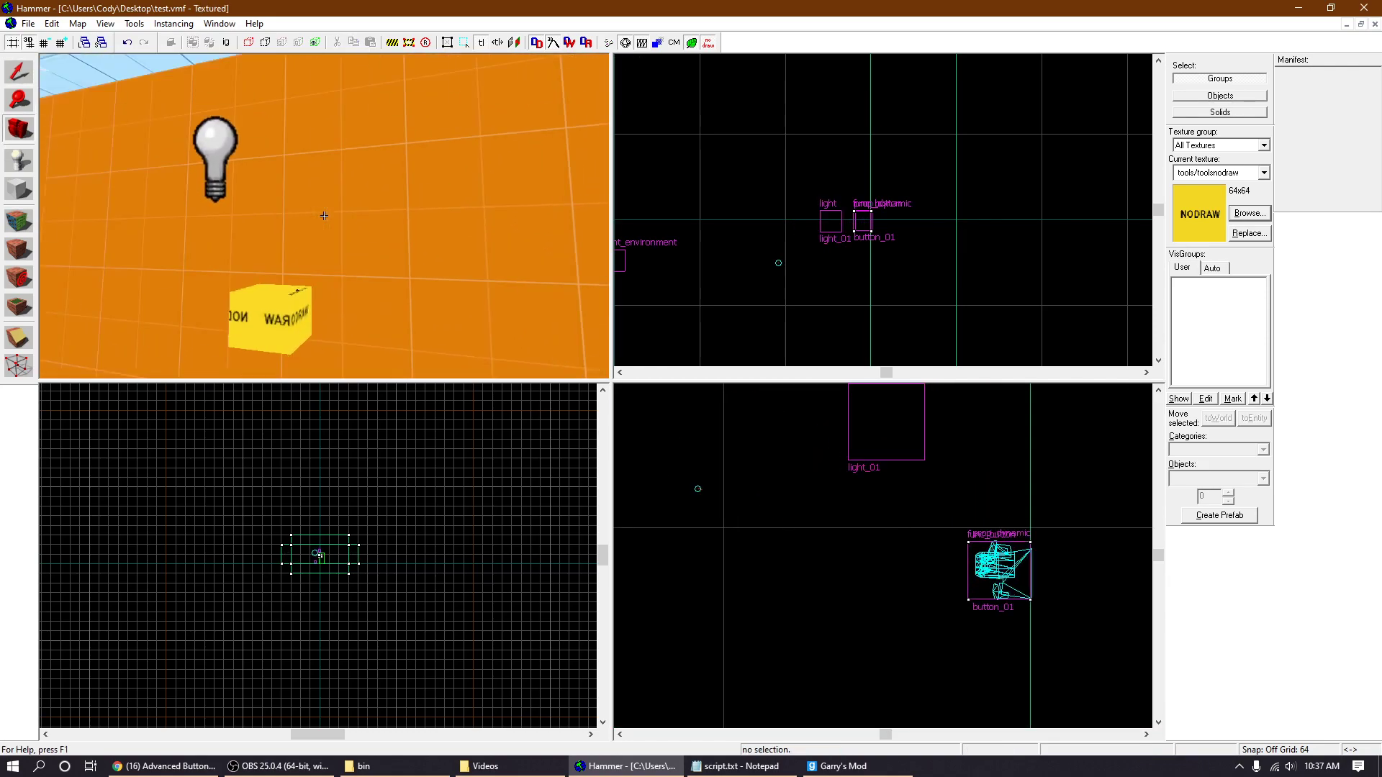
{"action": "key", "text": "z"}
- Save the map as test.vmf on the desktop
{"action": "left_click", "coordinate": [28, 23]}
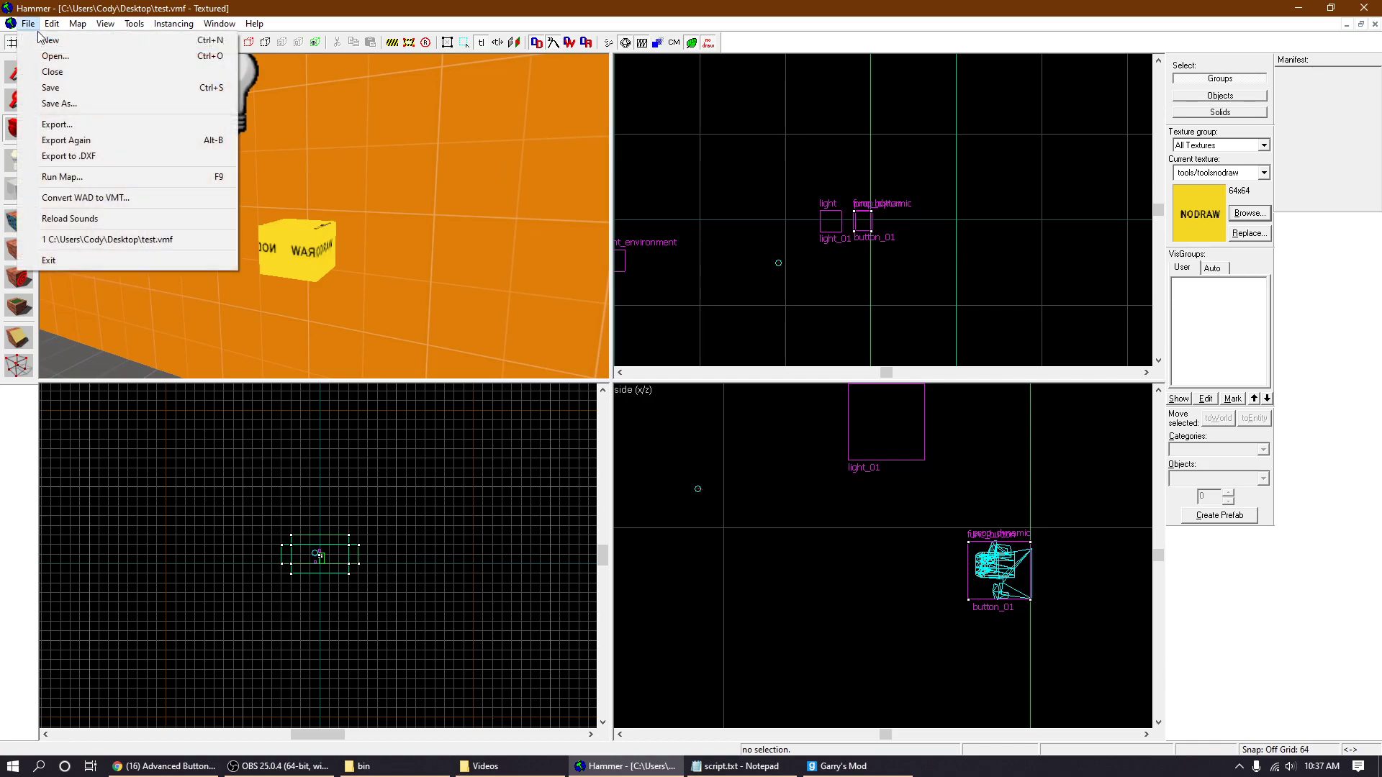
{"action": "left_click", "coordinate": [70, 99]}
{"action": "key", "text": "Return"}
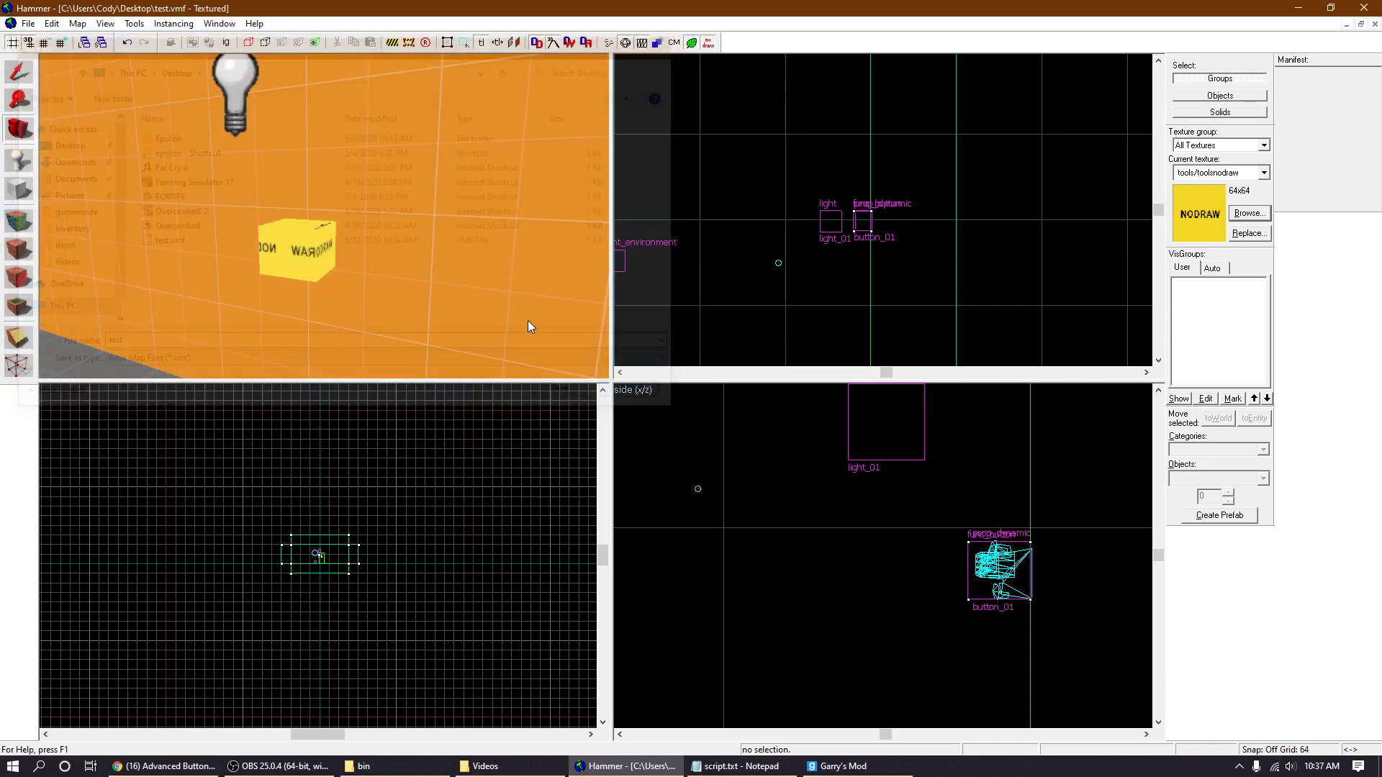
{"action": "left_click", "coordinate": [28, 23]}
{"action": "left_click", "coordinate": [47, 87]}
- Try to compile the map and launch it in the game
{"action": "left_click", "coordinate": [28, 23]}
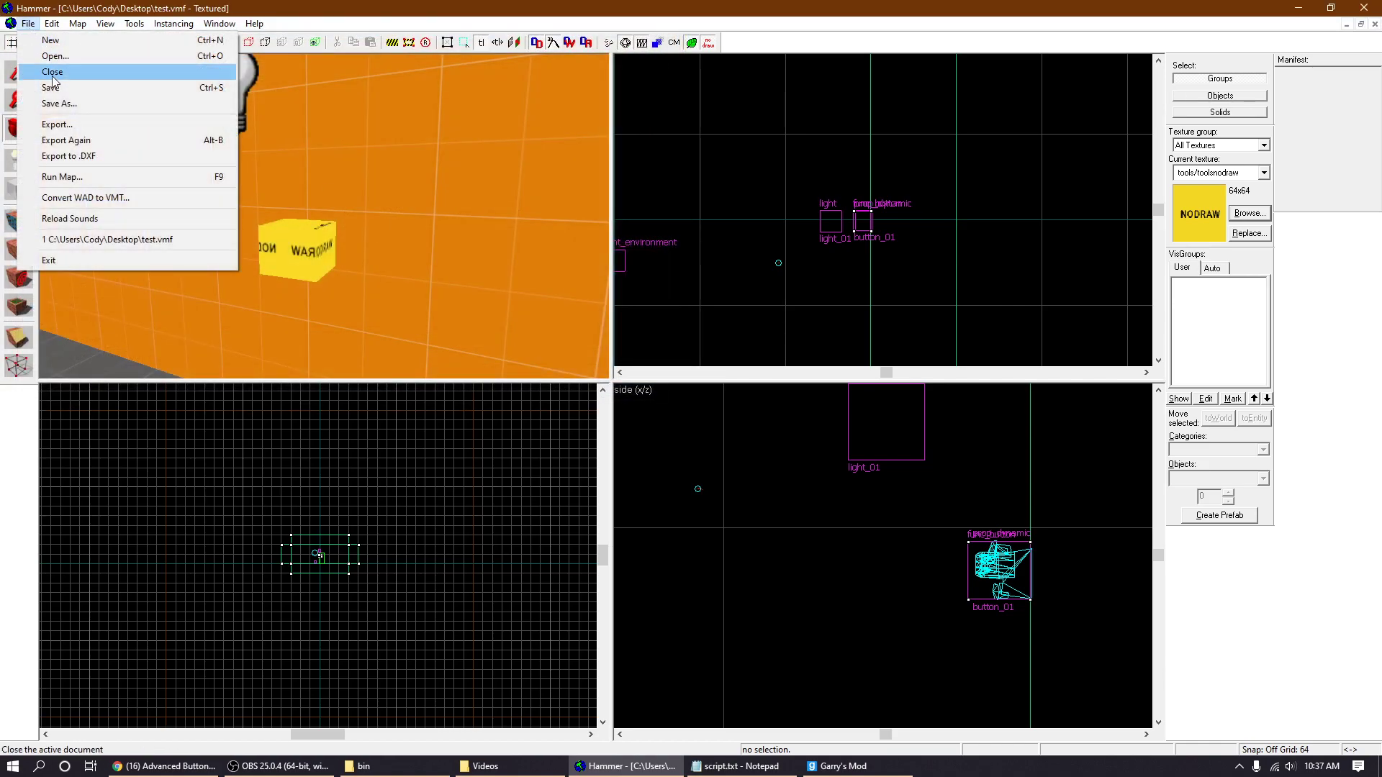
{"action": "left_click", "coordinate": [51, 177]}
{"action": "left_click", "coordinate": [701, 507]}
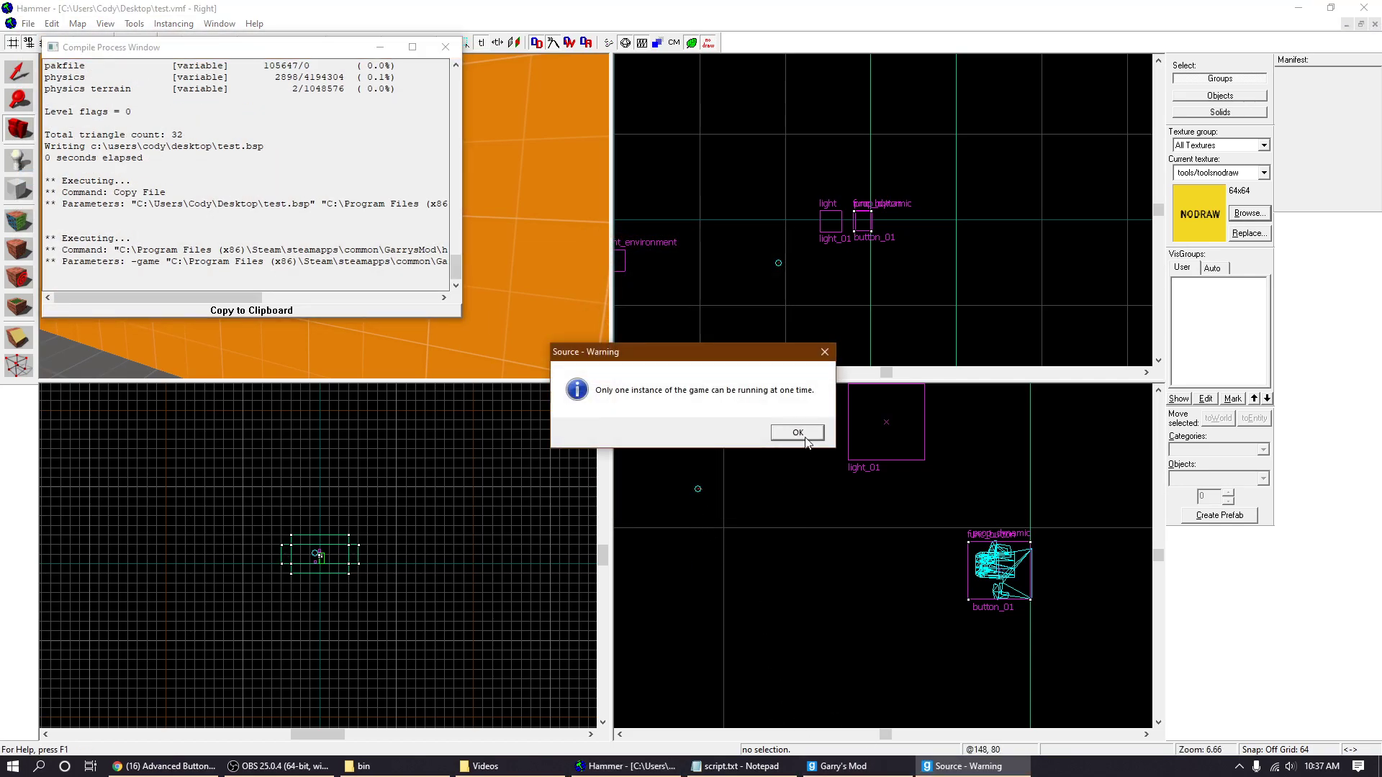
{"action": "left_click", "coordinate": [797, 433]}
- Close the running Garry's Mod, and compile and run the map with BSP, VIS and RAD set to Normal
{"action": "right_click", "coordinate": [881, 764]}
{"action": "left_click", "coordinate": [845, 737]}
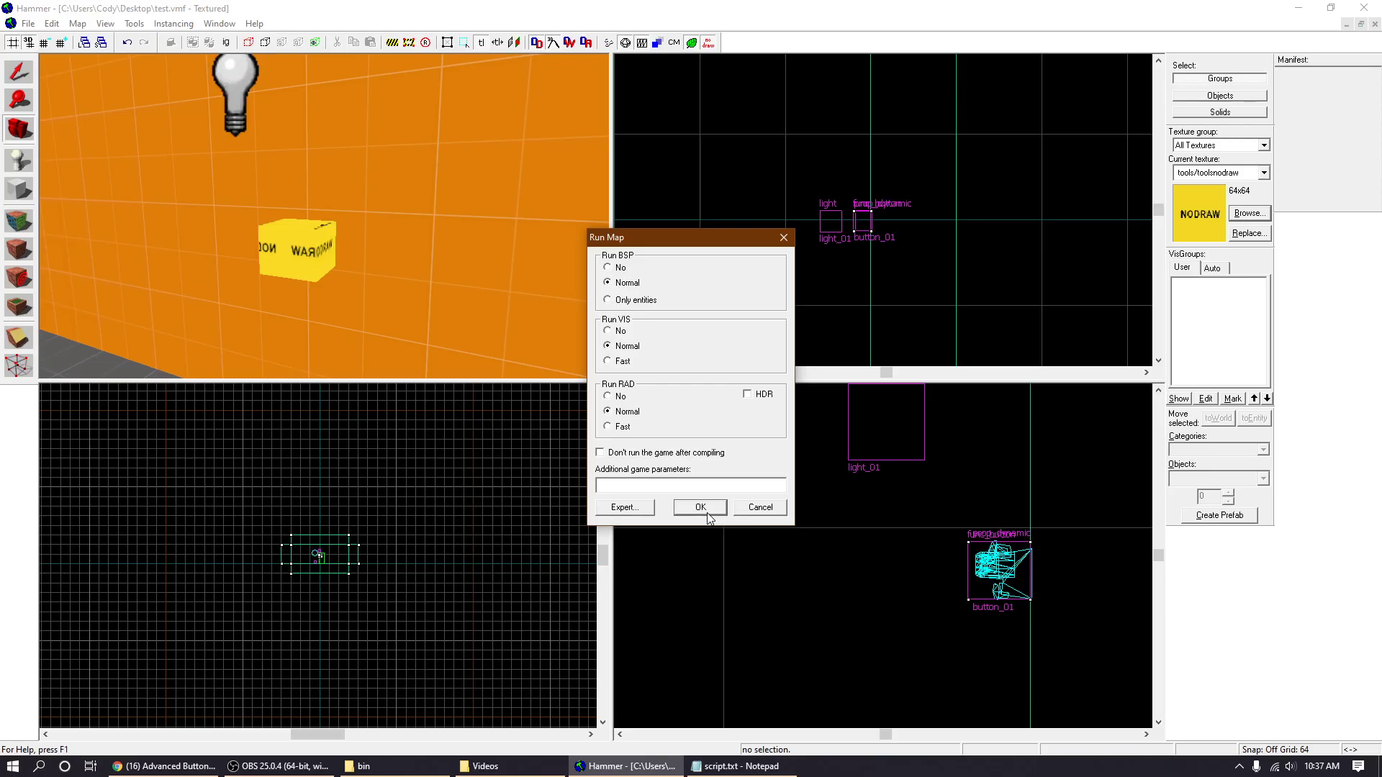
{"action": "left_click", "coordinate": [711, 516]}
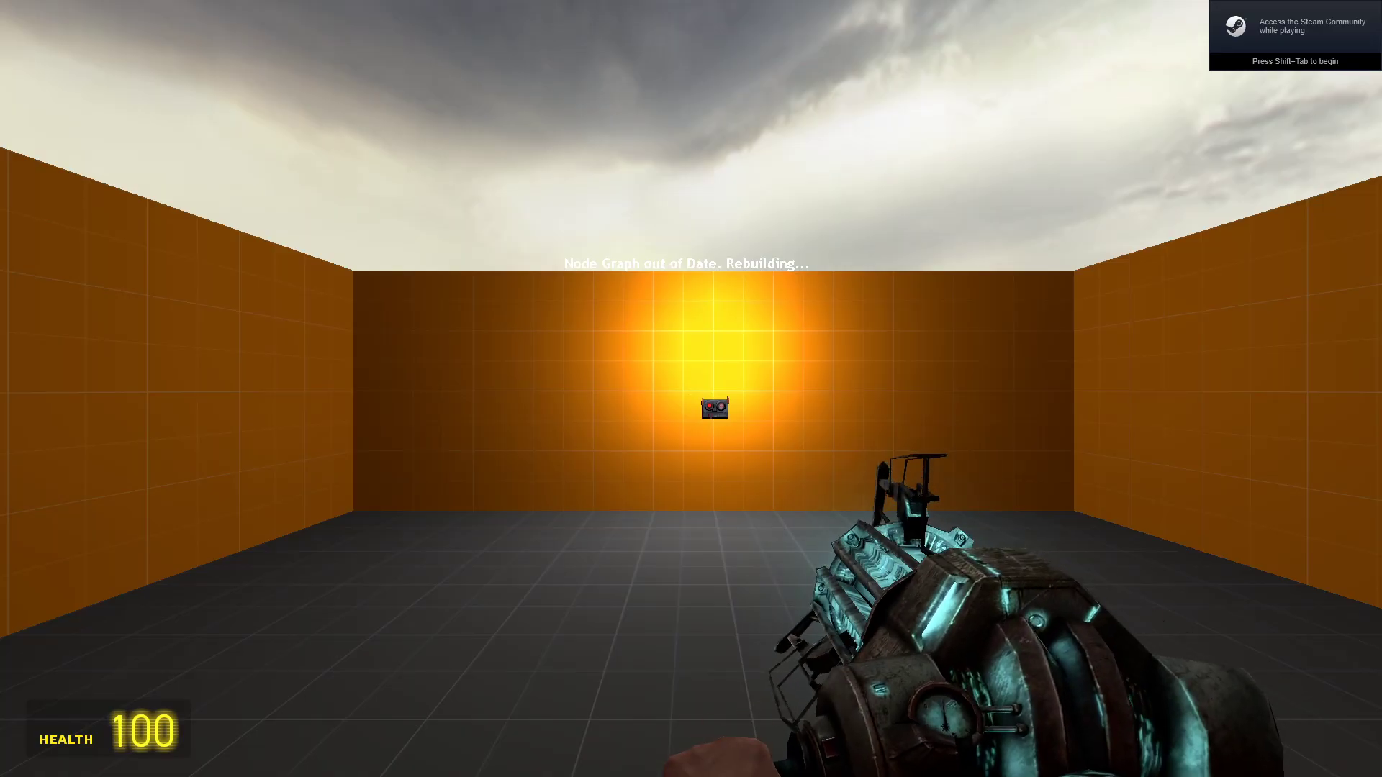
- Test the map in Garry's Mod by walking up to the Combine button, using it repeatedly and viewing the wall light from a distance
{"action": "key", "text": "w"}
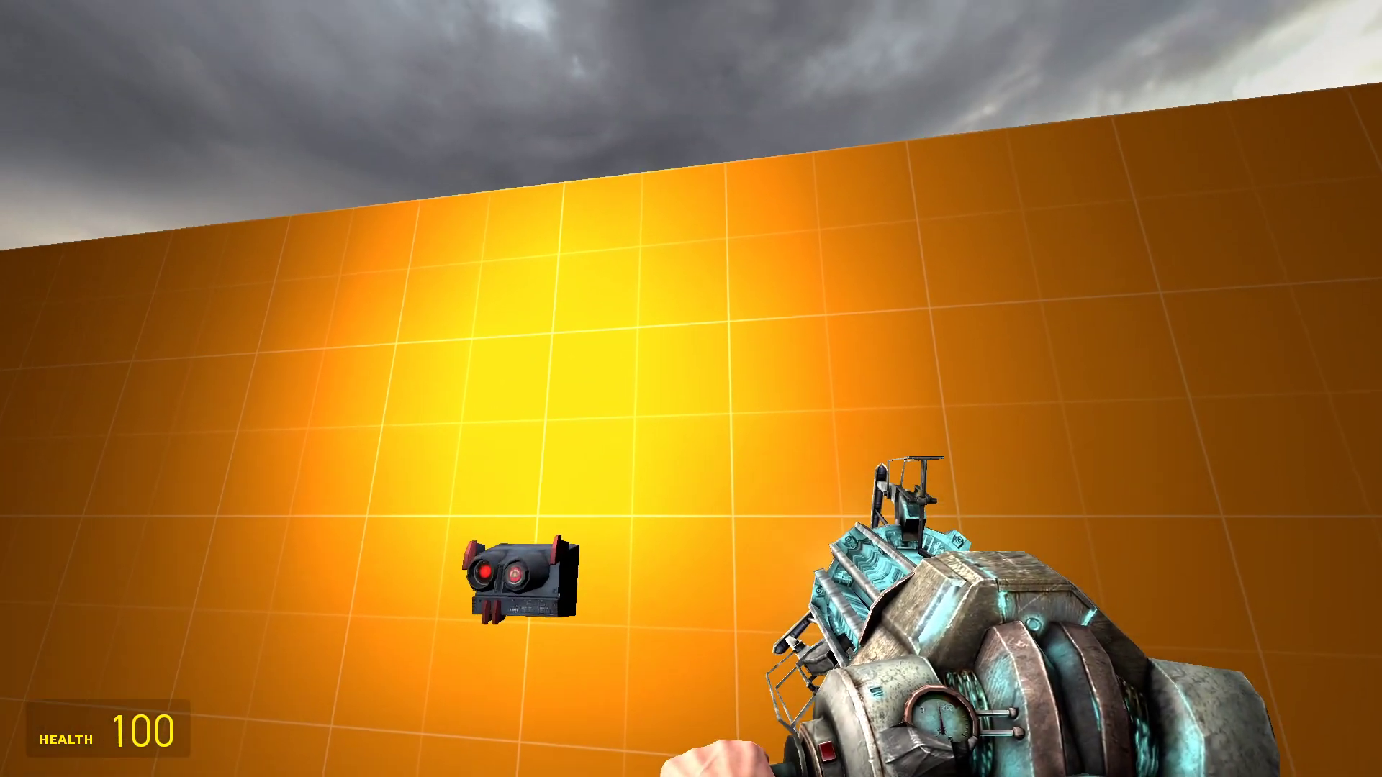
{"action": "key", "text": "s"}
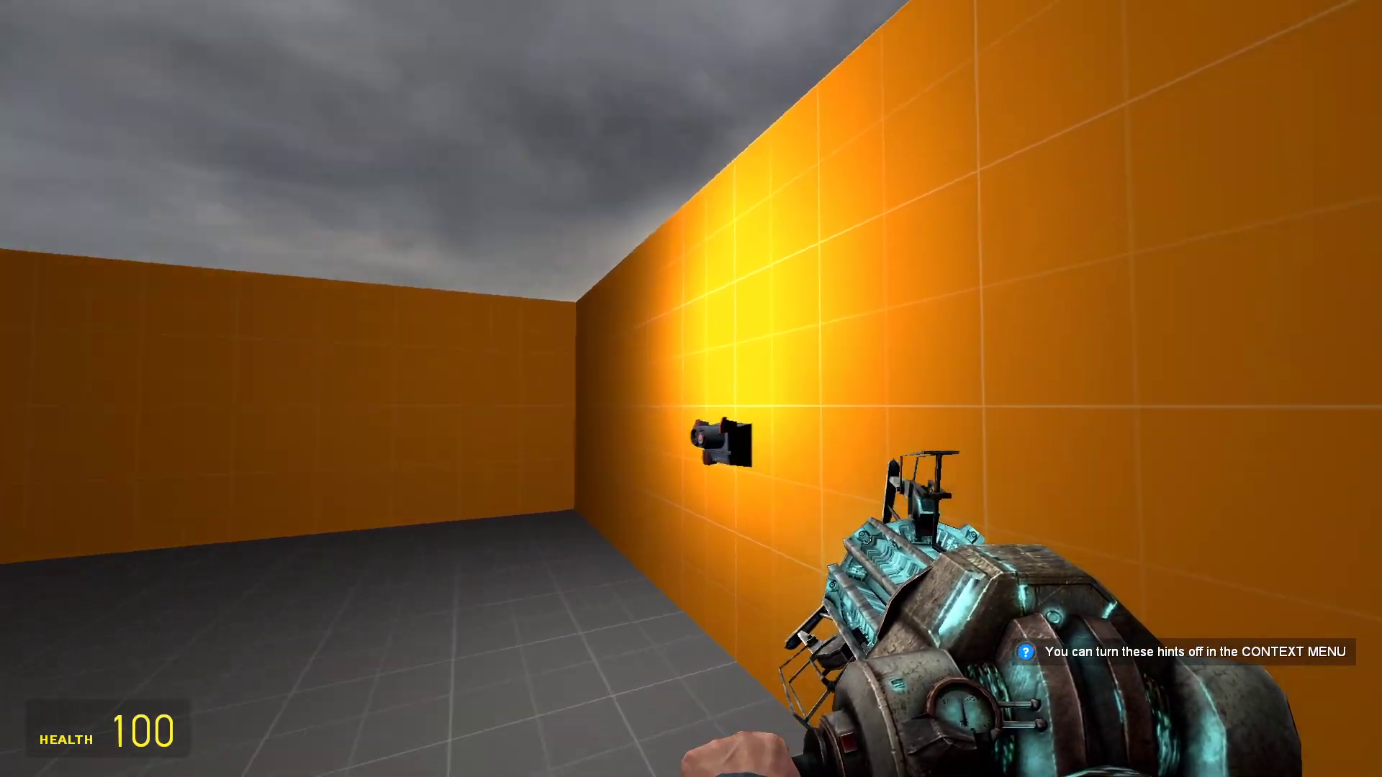
{"action": "key", "text": "w"}
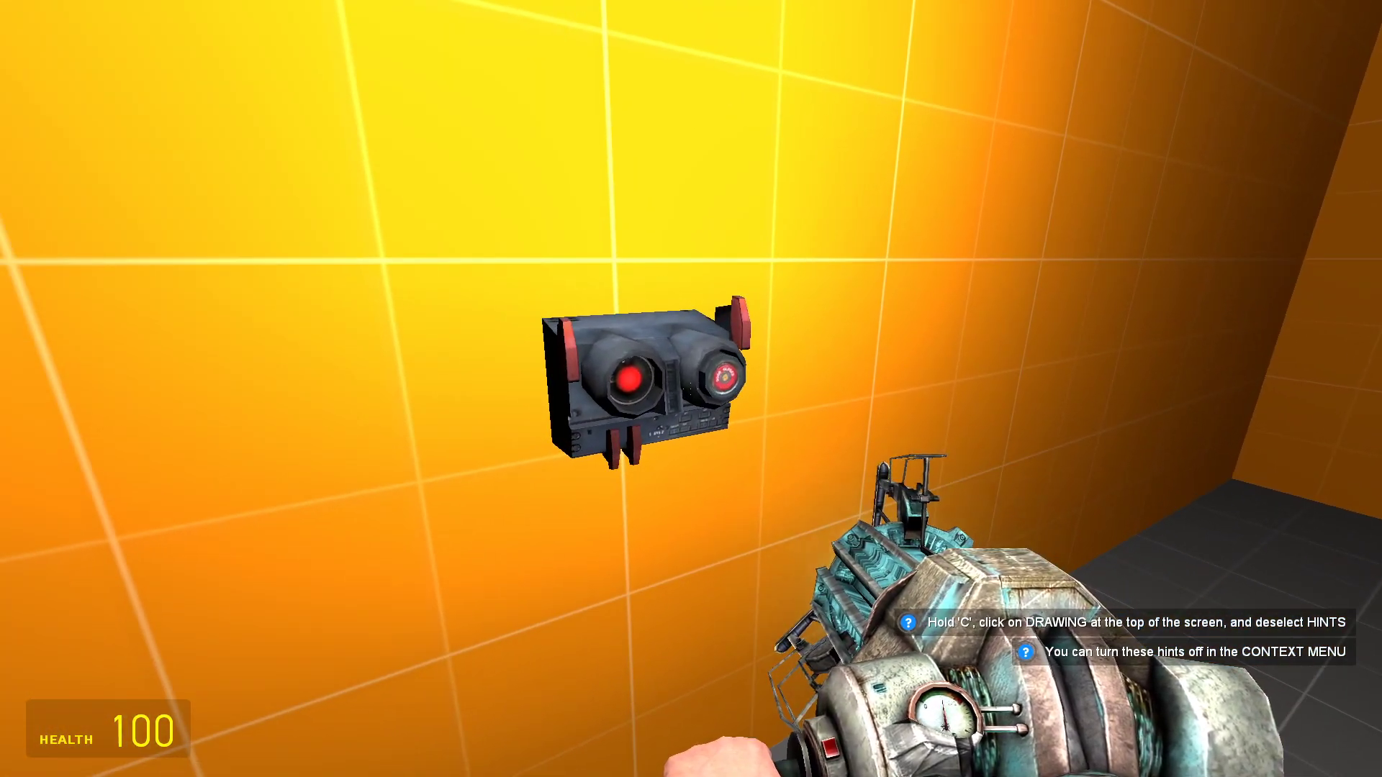
{"action": "key", "text": "f"}
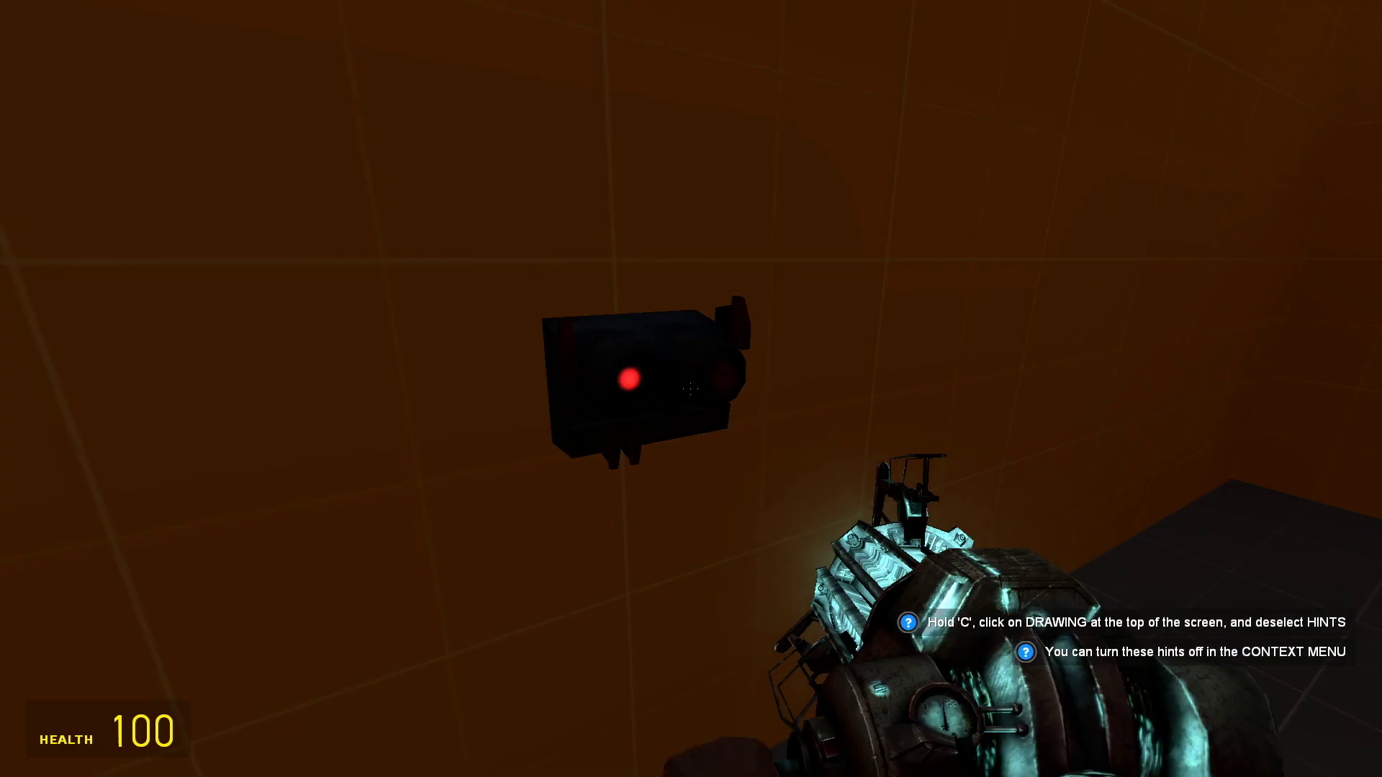
{"action": "key", "text": "z"}
{"action": "key", "text": "f"}
{"action": "key", "text": "f"}
{"action": "key", "text": "s"}
{"action": "key", "text": "w"}
{"action": "key", "text": "e"}
{"action": "key", "text": "w"}
{"action": "key", "text": "e"}
{"action": "key", "text": "s"}
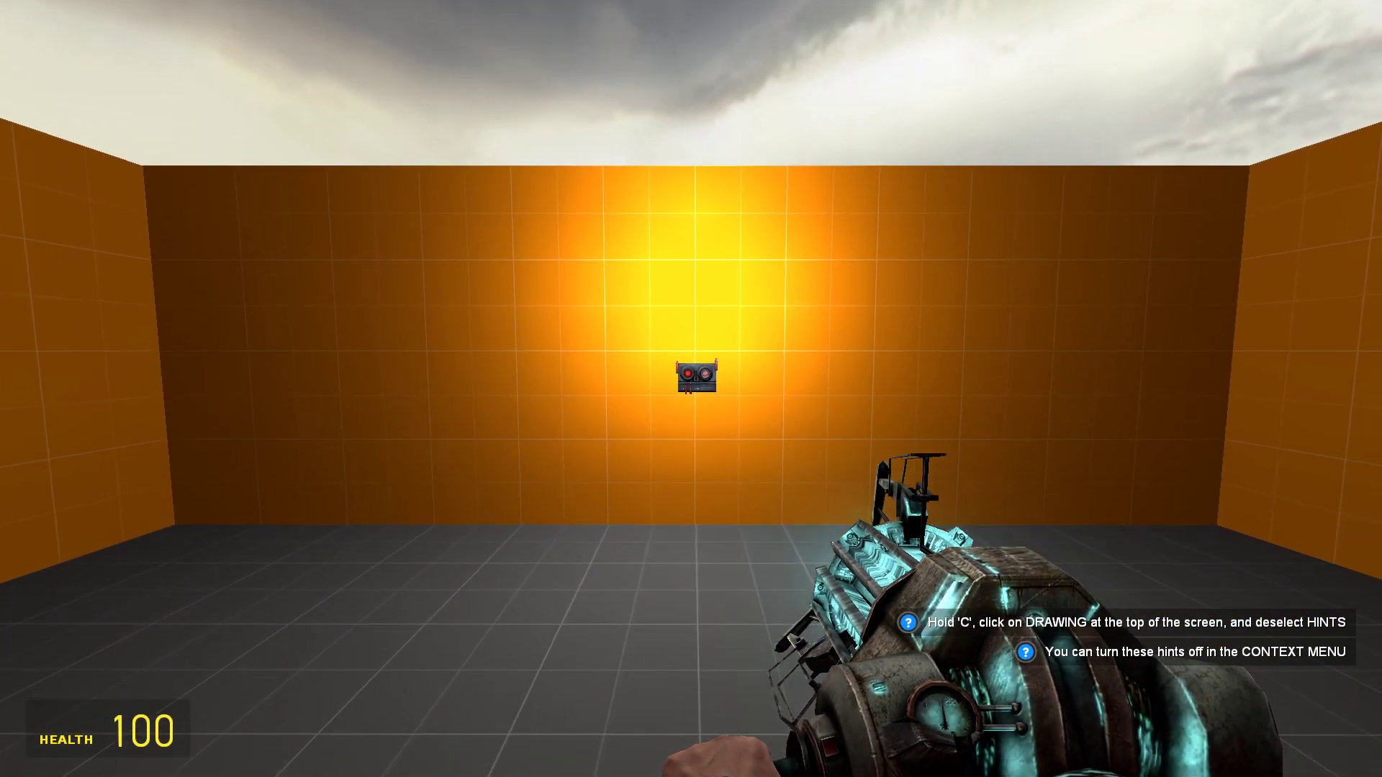
{"action": "key", "text": "s"}
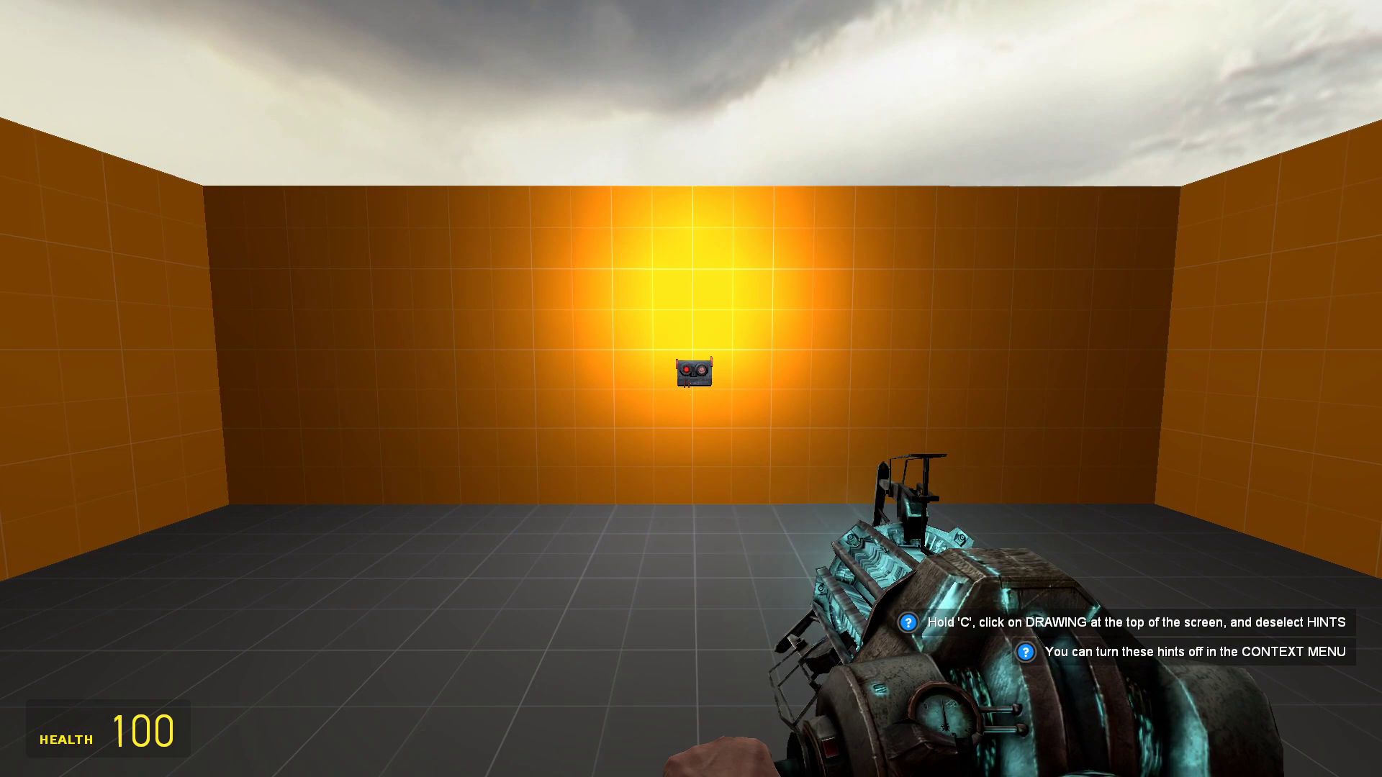